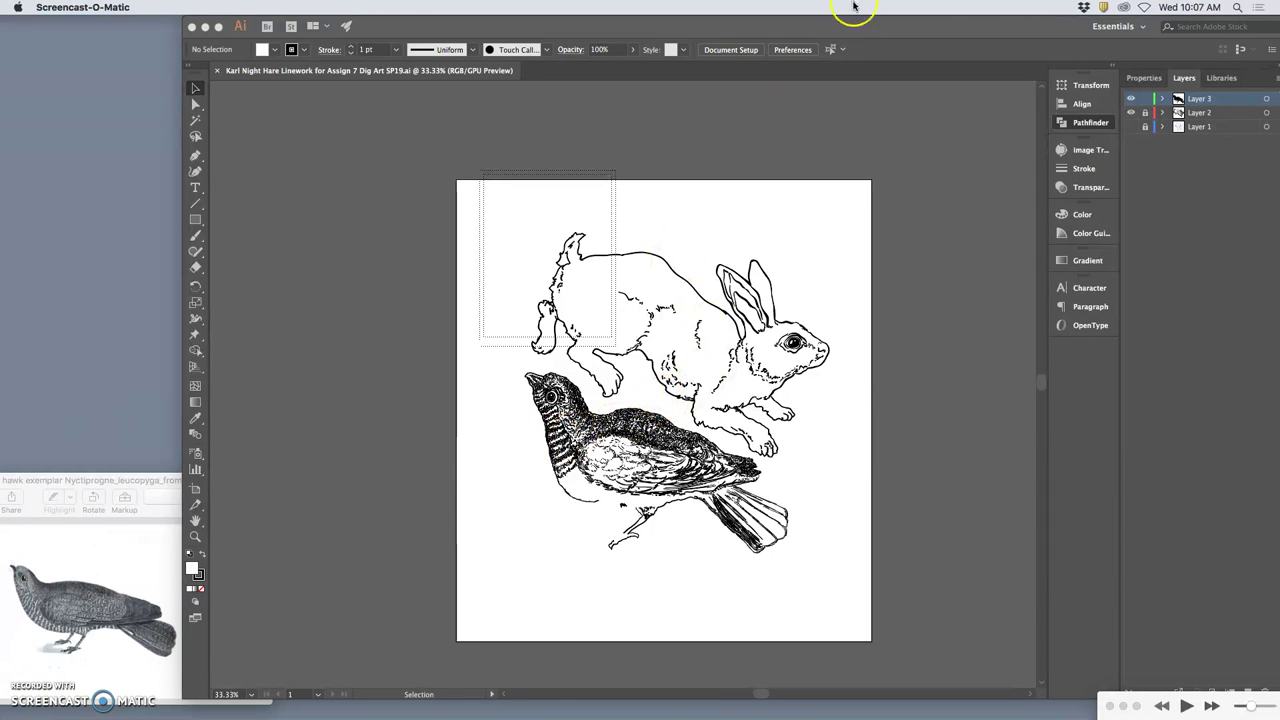
# Show the pencil sketch on Layer 1 by itself, hiding the hare and bird linework on Layers 2 and 3.
pyautogui.click(805, 24)
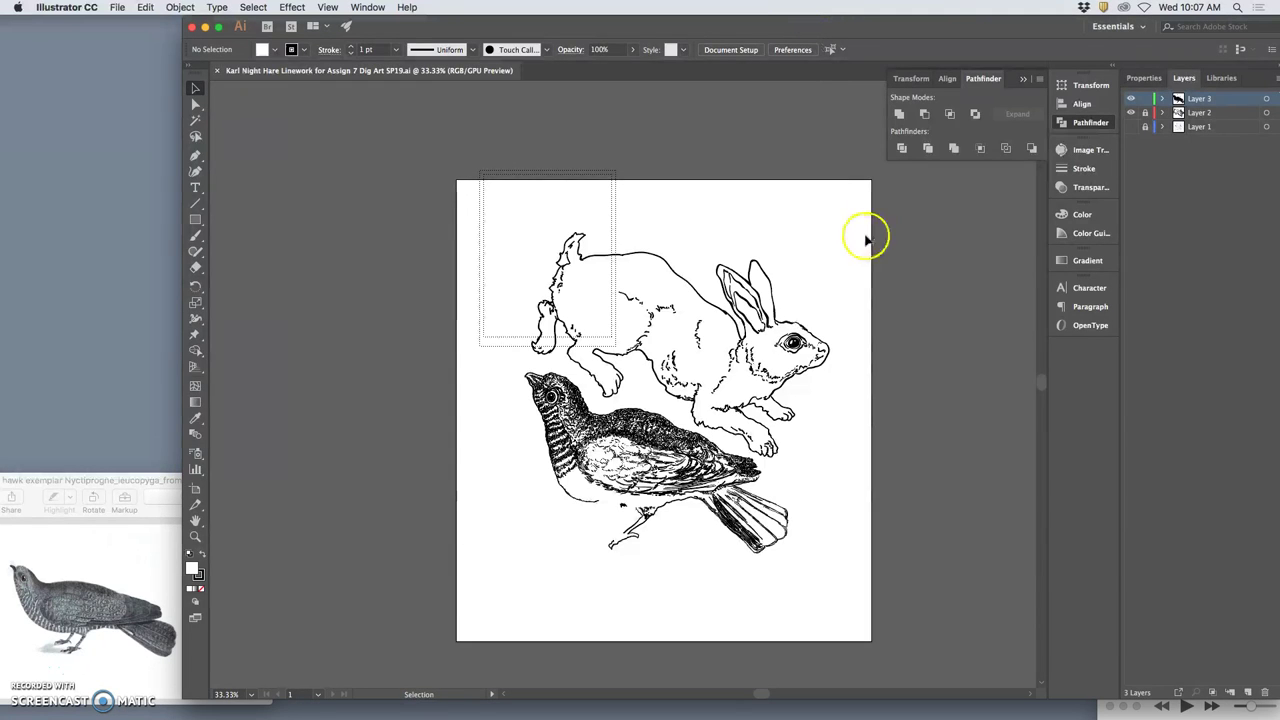
pyautogui.click(1132, 104)
pyautogui.click(1132, 101)
pyautogui.click(1131, 114)
pyautogui.click(1131, 114)
pyautogui.click(1131, 127)
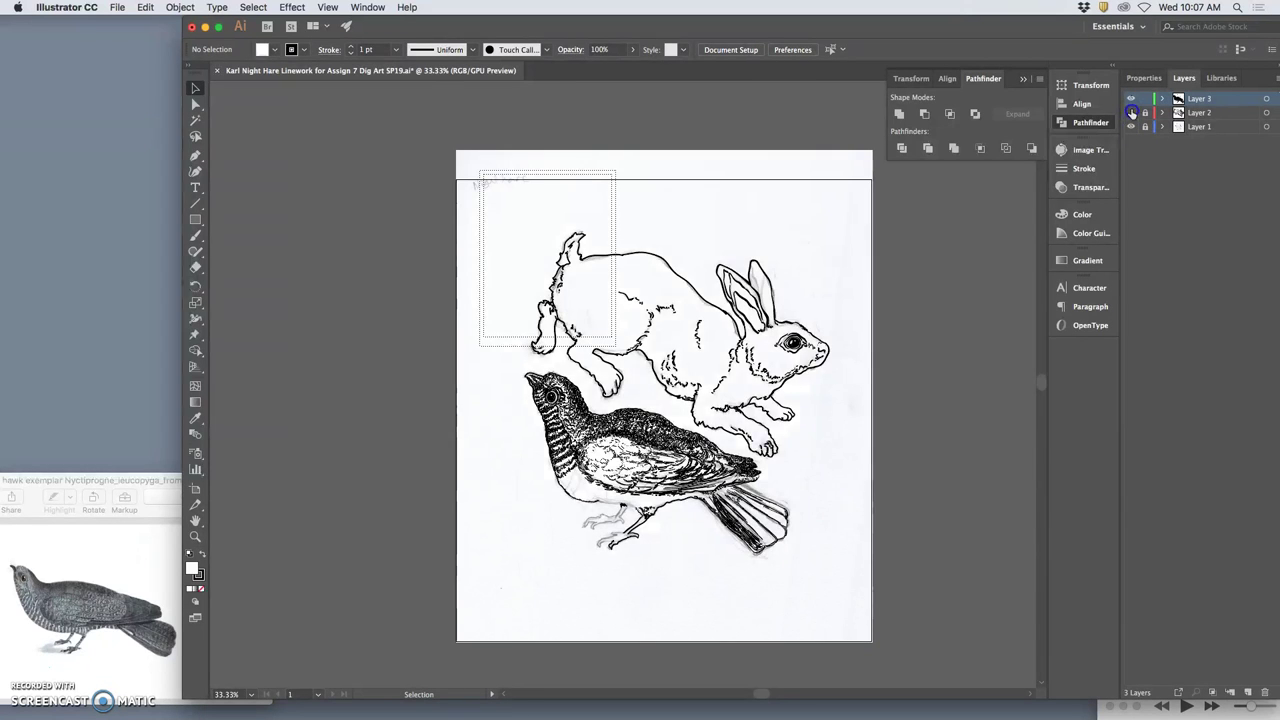
pyautogui.click(1131, 112)
pyautogui.click(1131, 98)
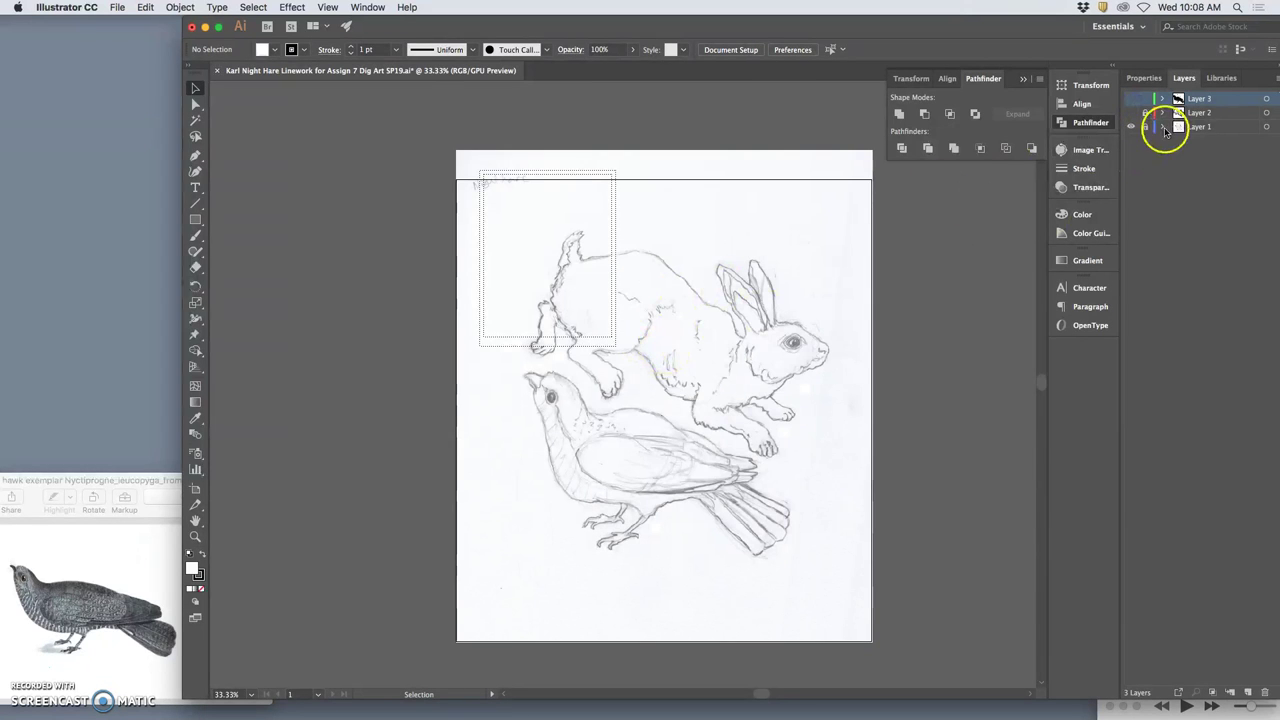
# Hide the sketch on Layer 1 and show only the hare linework on Layer 2.
pyautogui.click(1145, 126)
pyautogui.click(1131, 127)
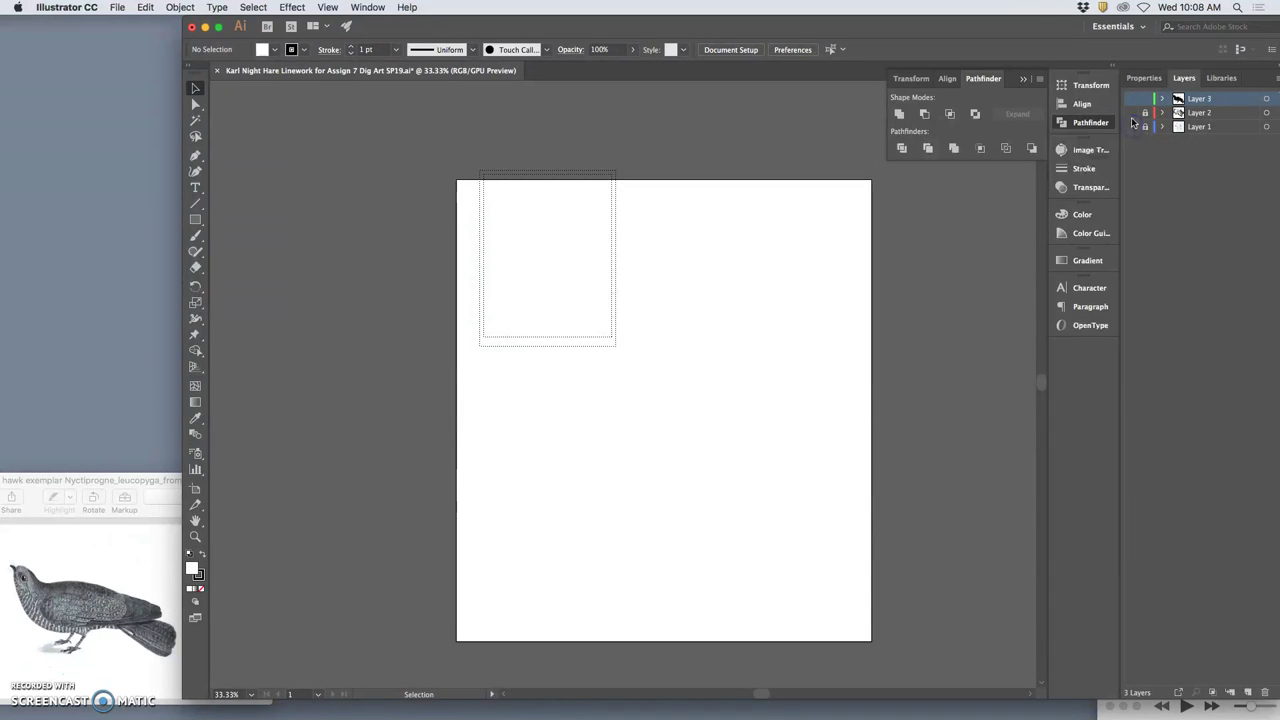
pyautogui.click(1131, 112)
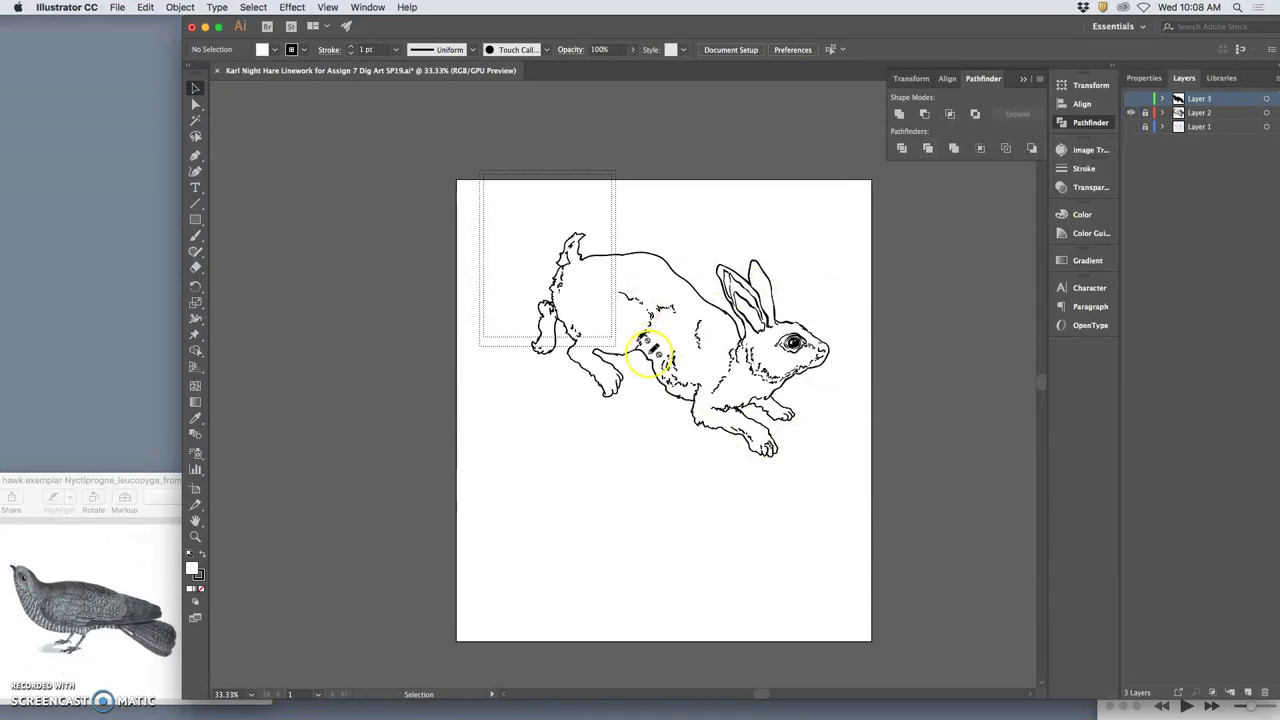
# Examine the hare's ink lines up close around the hind leg and belly, and compare them with the whole figure.
pyautogui.scroll(7, 688, 340)
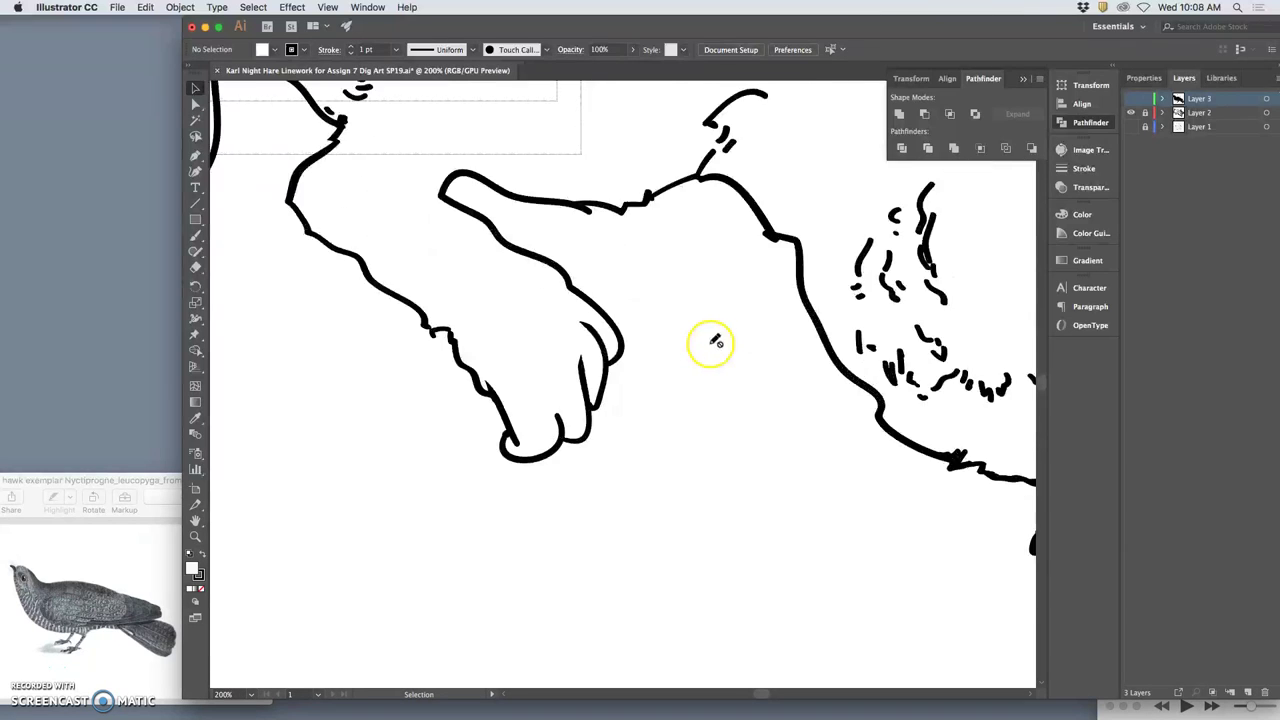
pyautogui.scroll(10, 637, 268)
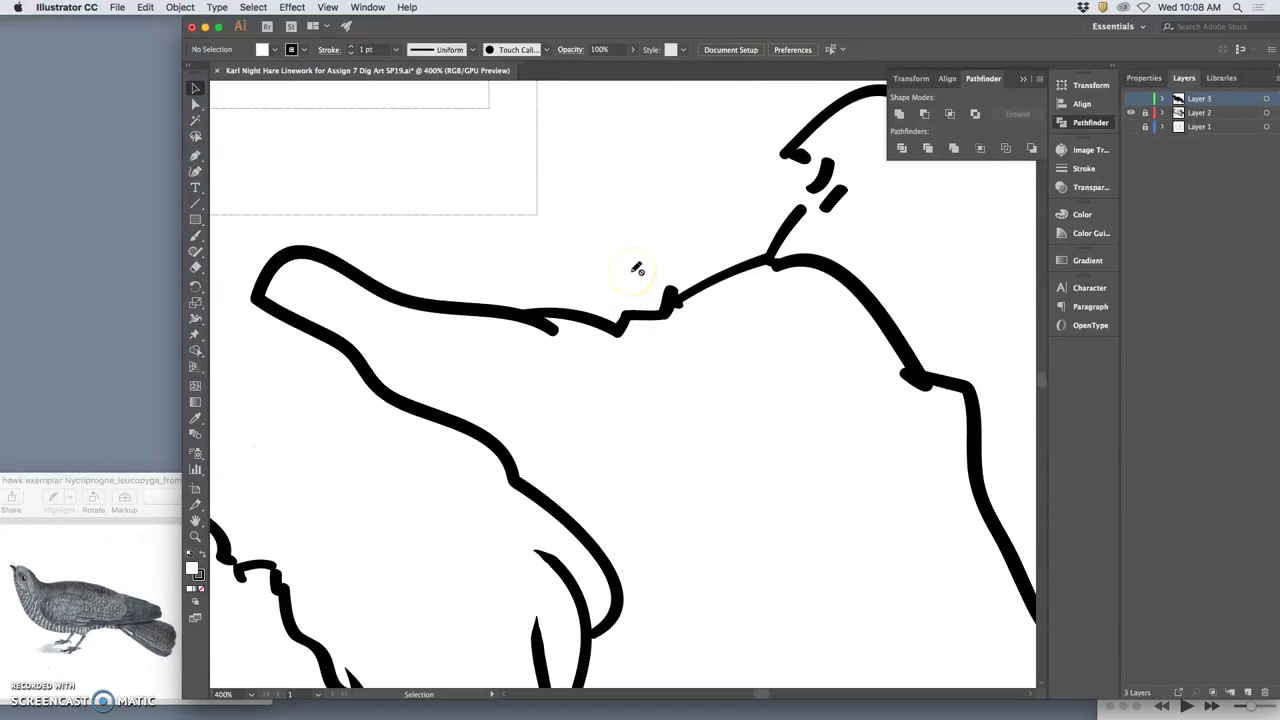
pyautogui.press('super+minus')
pyautogui.press('super+minus')
pyautogui.press('super+minus')
pyautogui.press('super+minus')
pyautogui.press('super+minus')
pyautogui.press('super+minus')
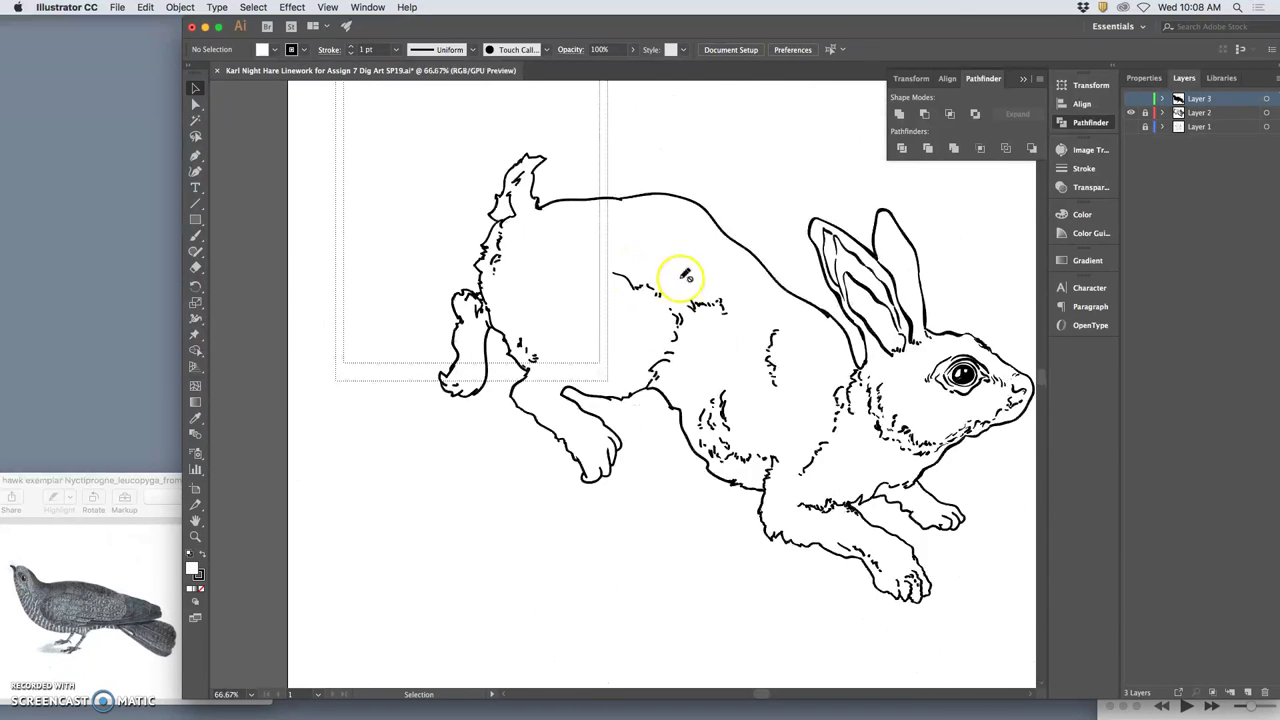
pyautogui.moveTo(838, 288); pyautogui.dragTo(880, 292)
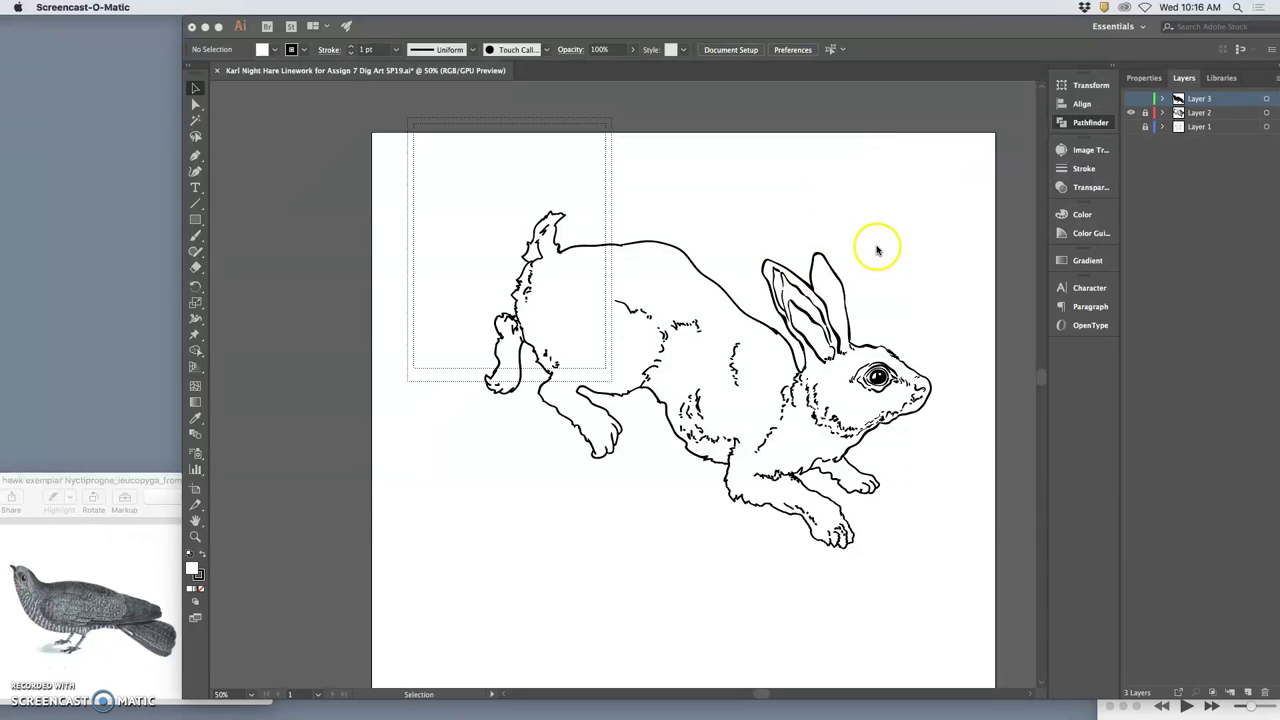
# Compare the Layer 1 sketch with the Layer 2 hare linework, and switch the display to only the bird linework on Layer 3.
pyautogui.moveTo(945, 29); pyautogui.dragTo(834, 32)
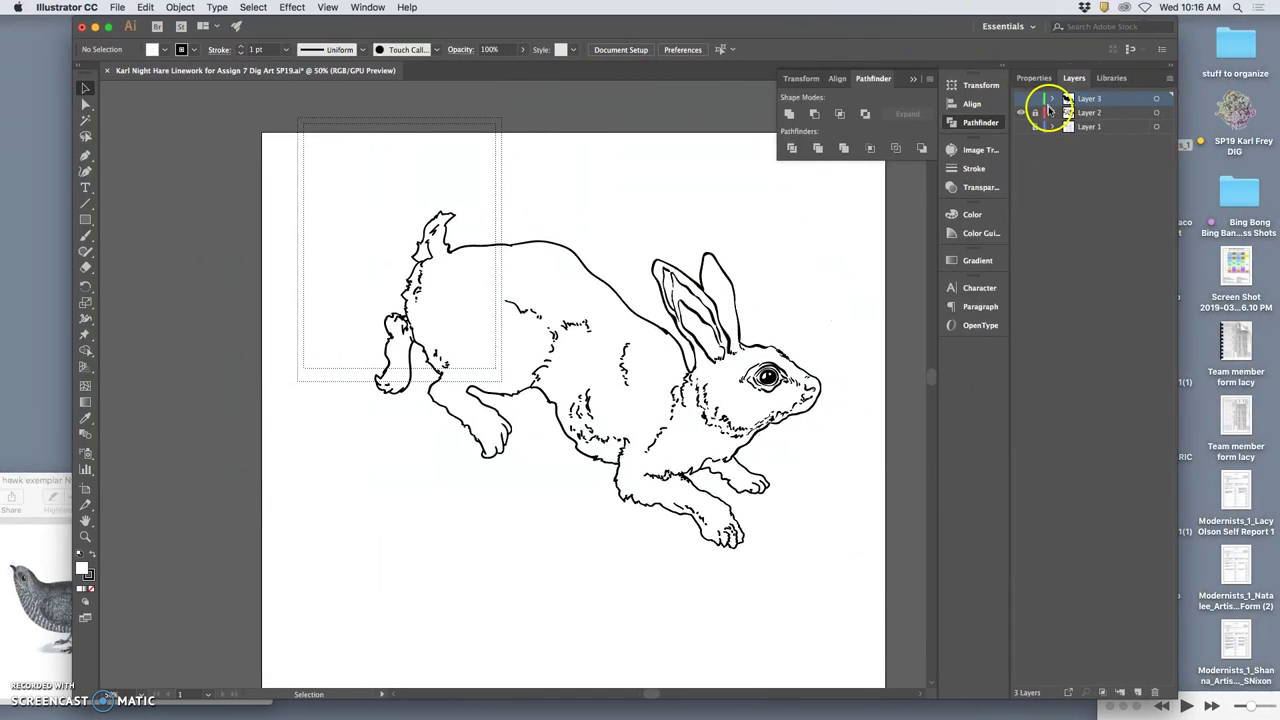
pyautogui.click(1022, 126)
pyautogui.click(1022, 112)
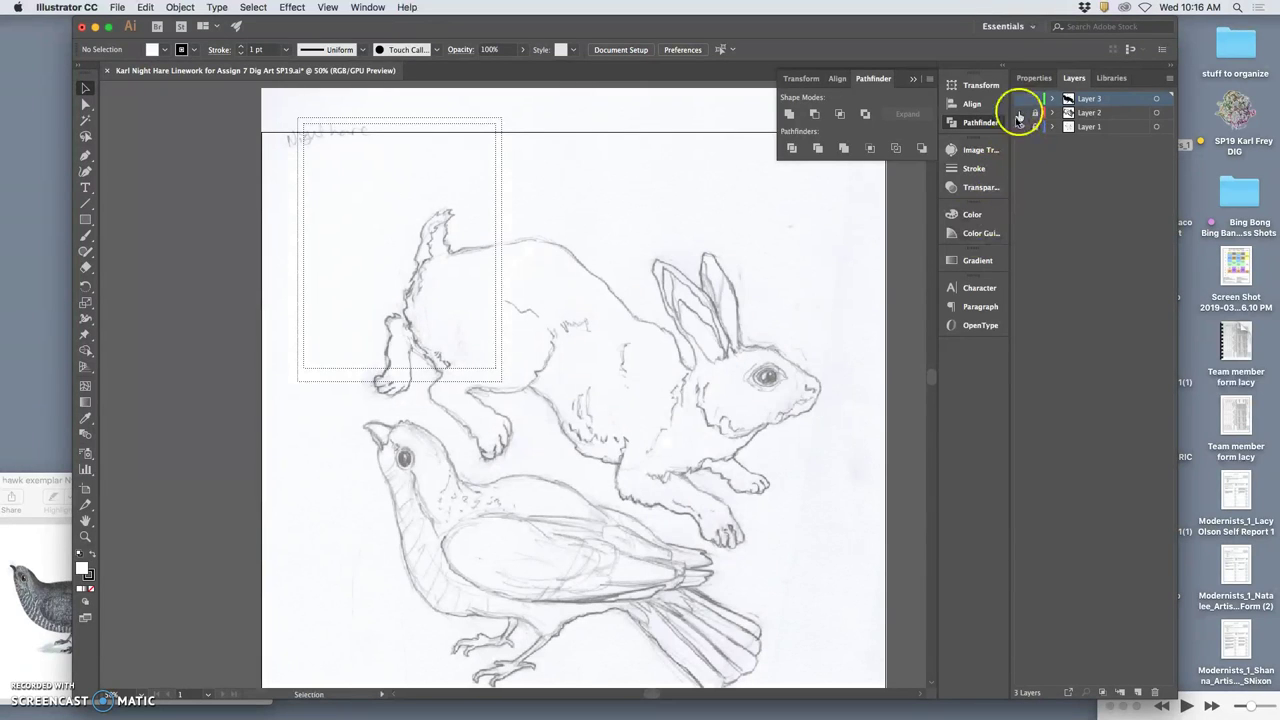
pyautogui.click(1022, 112)
pyautogui.click(1022, 126)
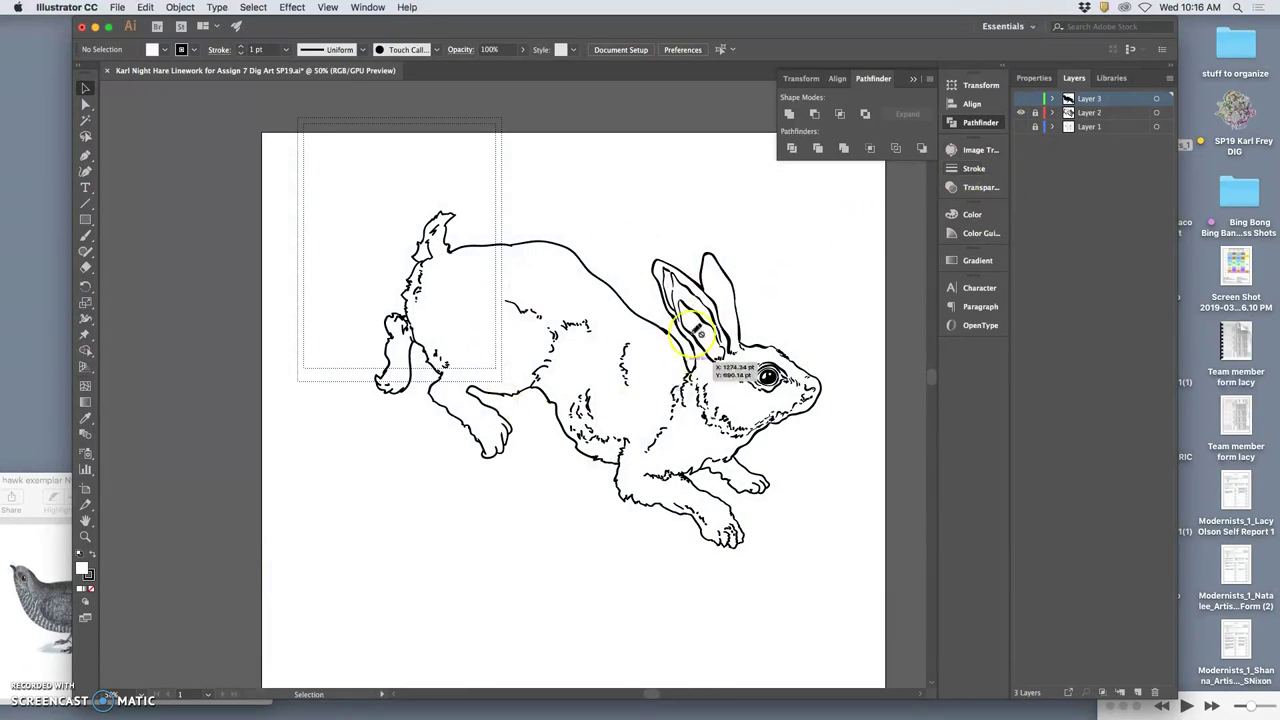
pyautogui.click(1021, 98)
pyautogui.click(1021, 113)
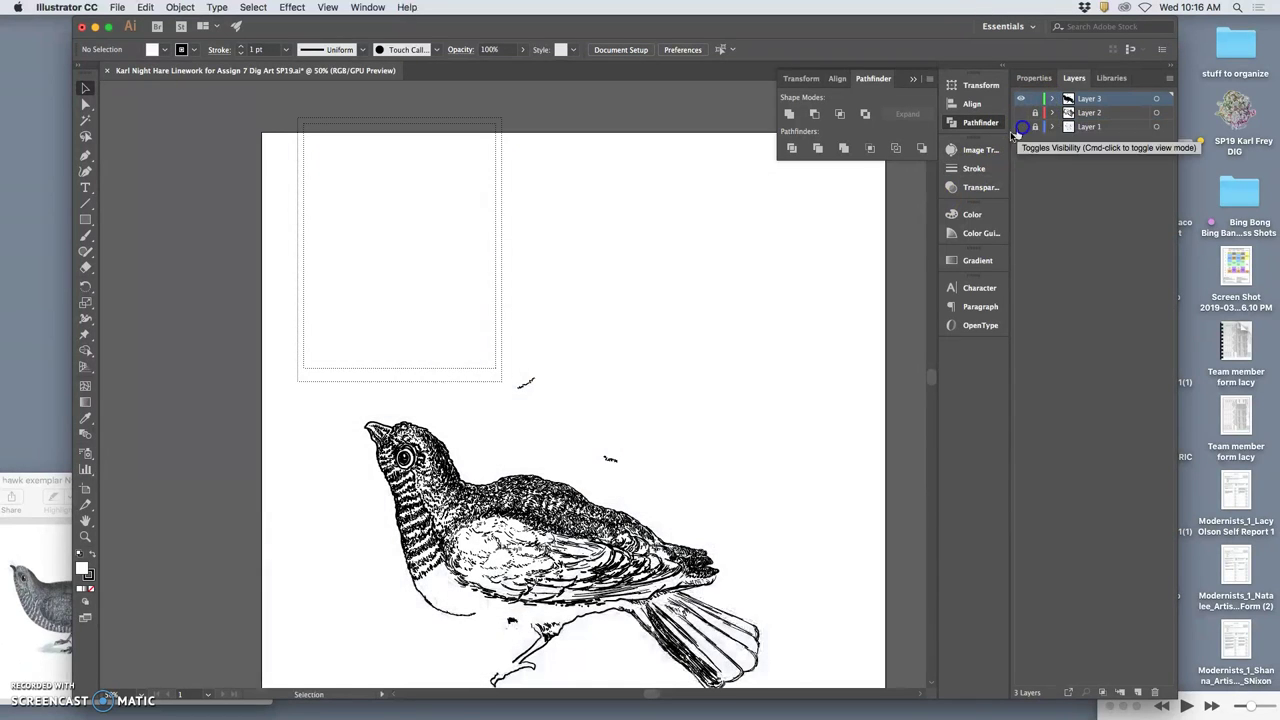
# Examine the bird's wing, leg and tail linework at 200% magnification.
pyautogui.press('super+equal')
pyautogui.press('super+equal')
pyautogui.press('super+equal')
pyautogui.press('super+equal')
pyautogui.moveTo(614, 434); pyautogui.dragTo(720, 78)
pyautogui.moveTo(577, 400); pyautogui.dragTo(546, 170)
pyautogui.moveTo(558, 309); pyautogui.dragTo(467, 336)
pyautogui.hscroll(10, 466, 335)
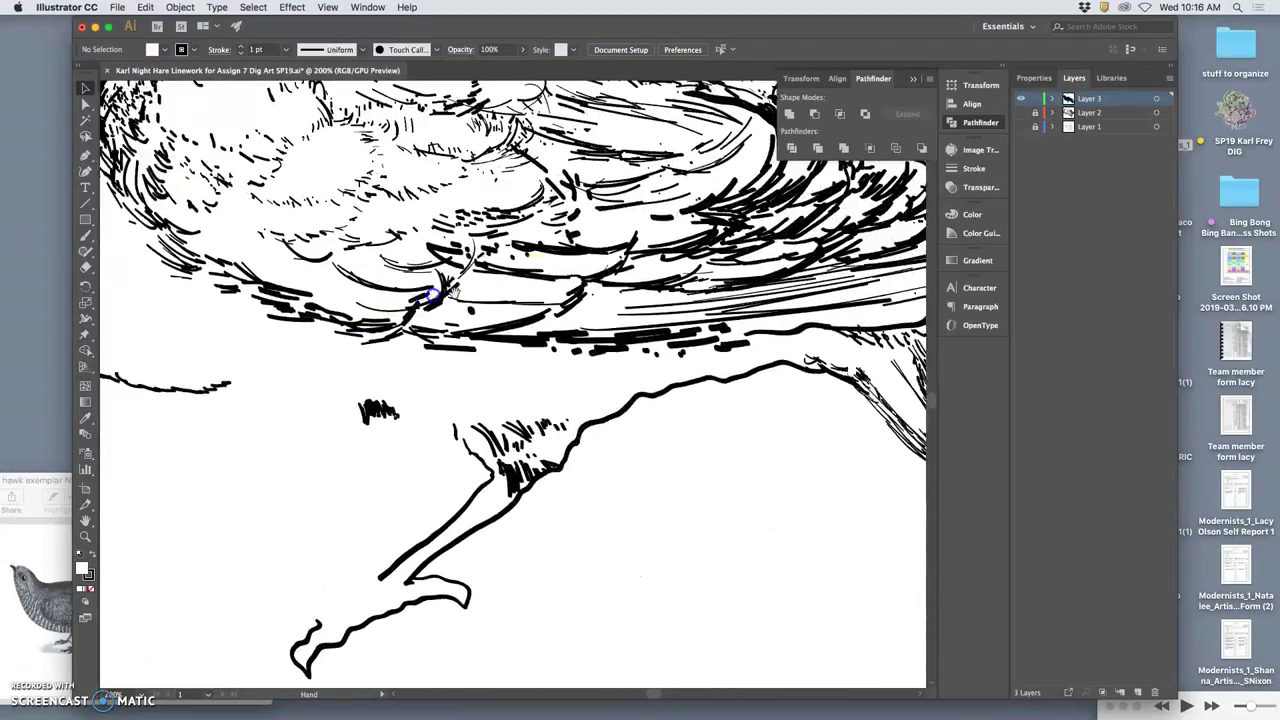
pyautogui.scroll(4, 471, 318)
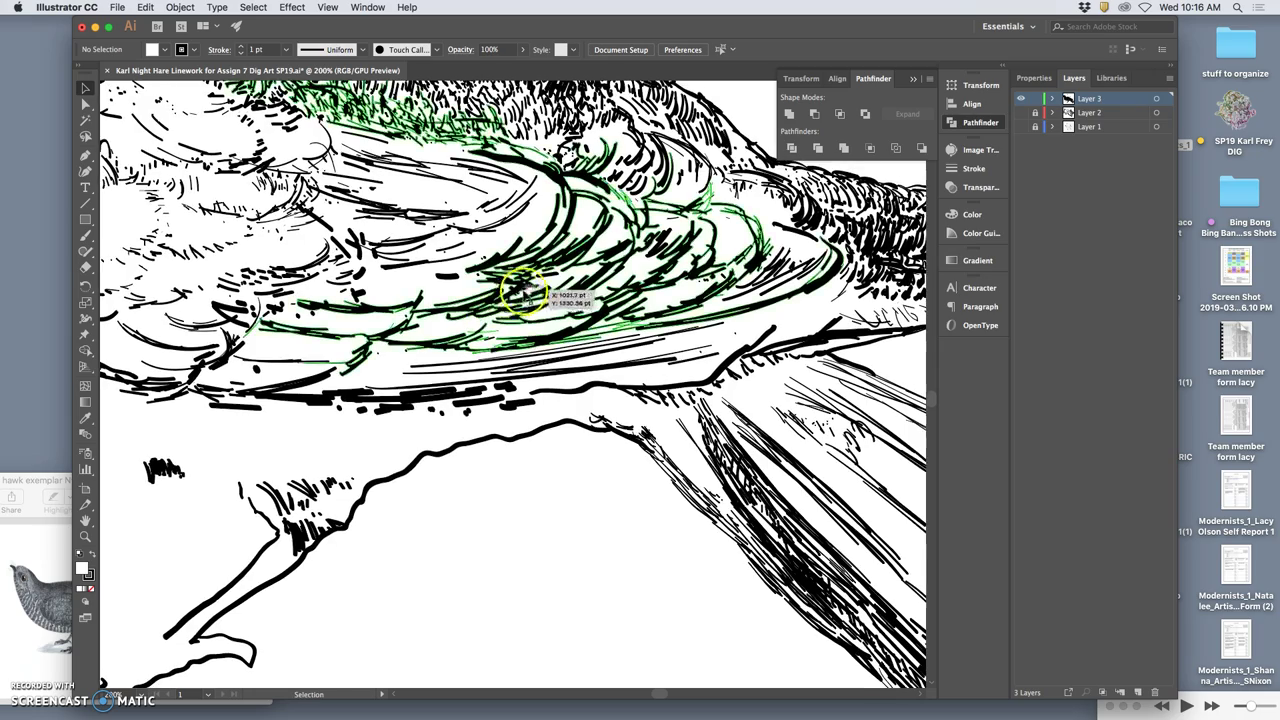
# Examine the individual feather strokes on the bird's wing at up to 1600% magnification.
pyautogui.moveTo(478, 340); pyautogui.dragTo(443, 323)
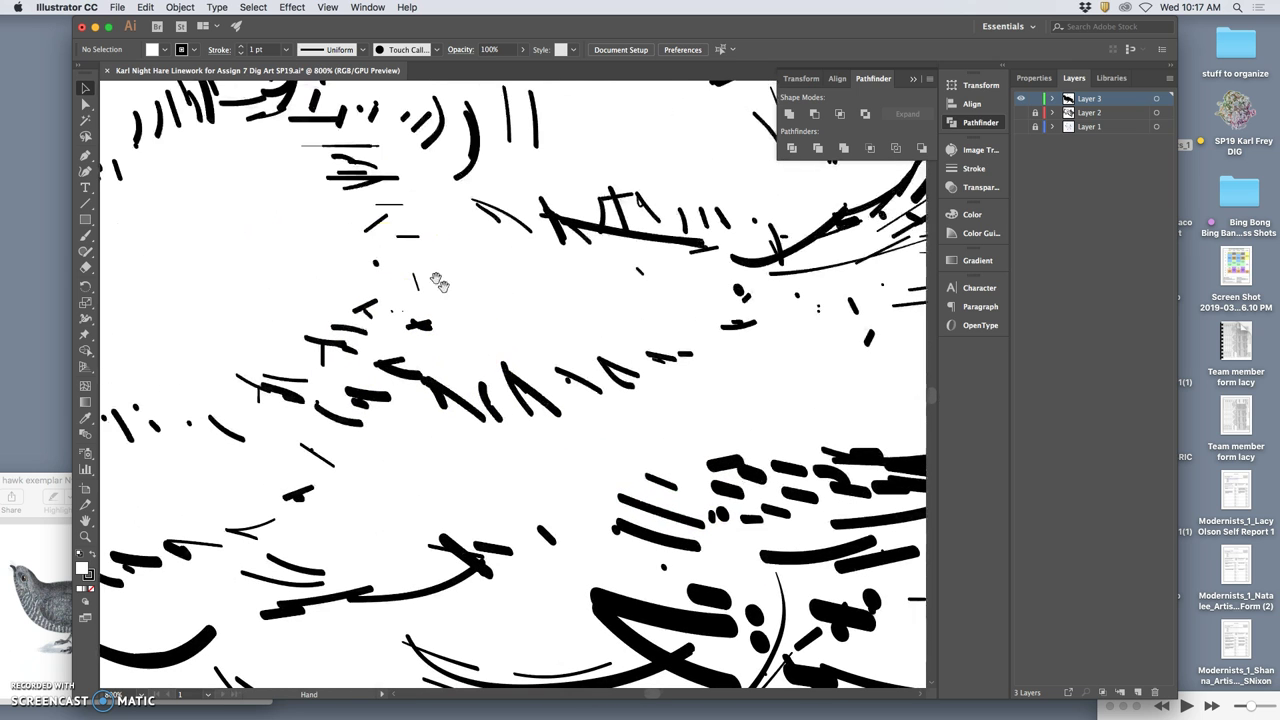
pyautogui.press('super+equal')
pyautogui.press('super+equal')
pyautogui.press('super+equal')
pyautogui.press('super+equal')
pyautogui.press('super+equal')
pyautogui.press('super+equal')
pyautogui.press('super+equal')
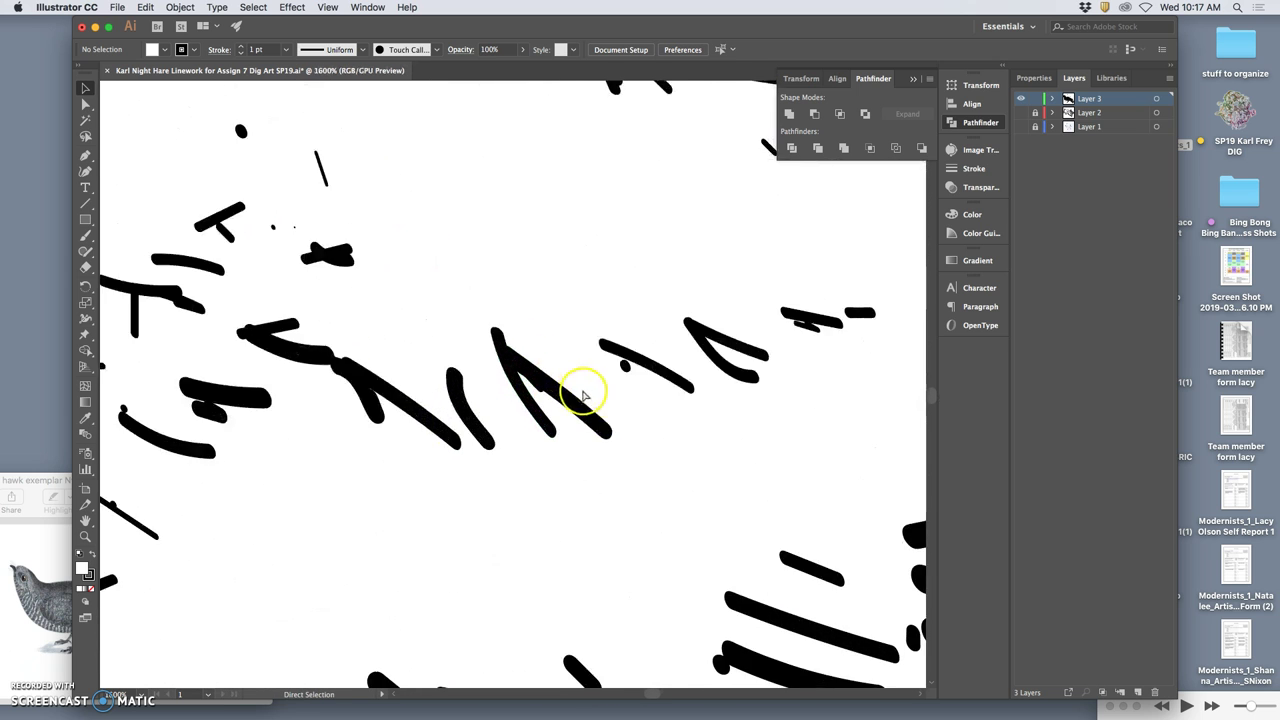
pyautogui.press('super+minus')
pyautogui.press('super+minus')
pyautogui.moveTo(594, 392); pyautogui.dragTo(557, 357)
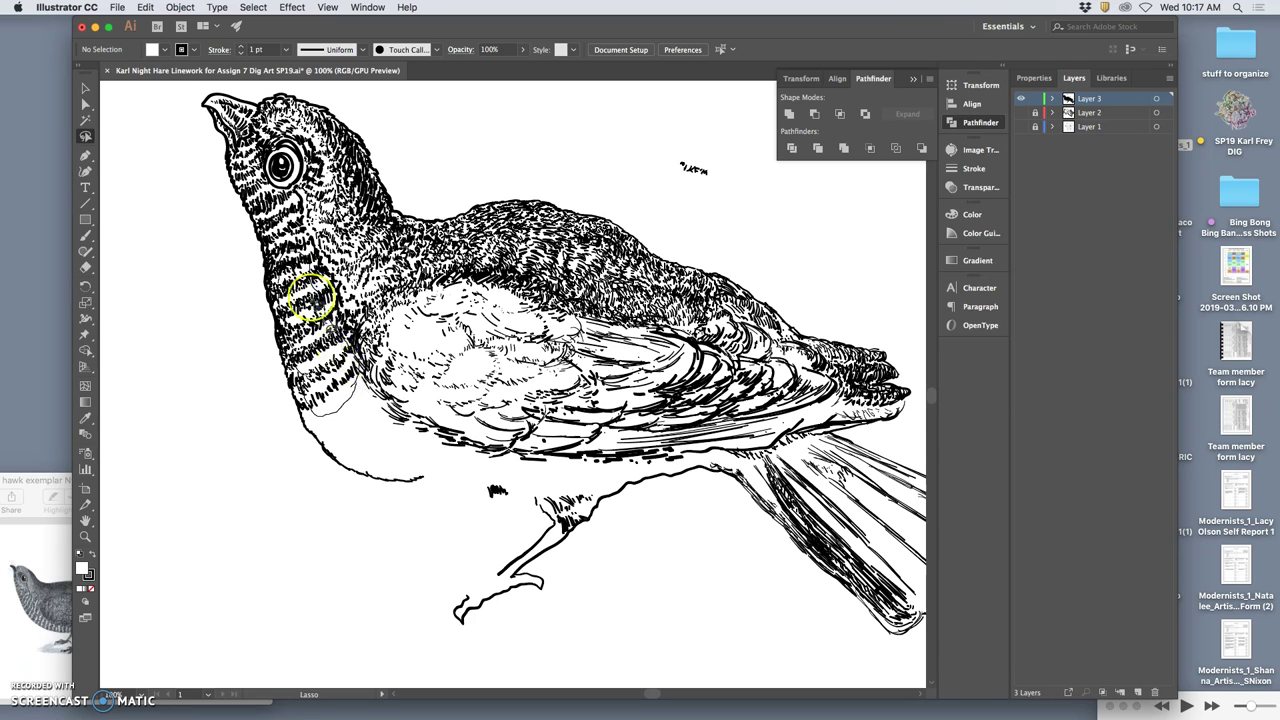
# Lasso the barred feather strokes on the bird's neck and upper breast and copy them.
pyautogui.moveTo(310, 297); pyautogui.dragTo(302, 288)
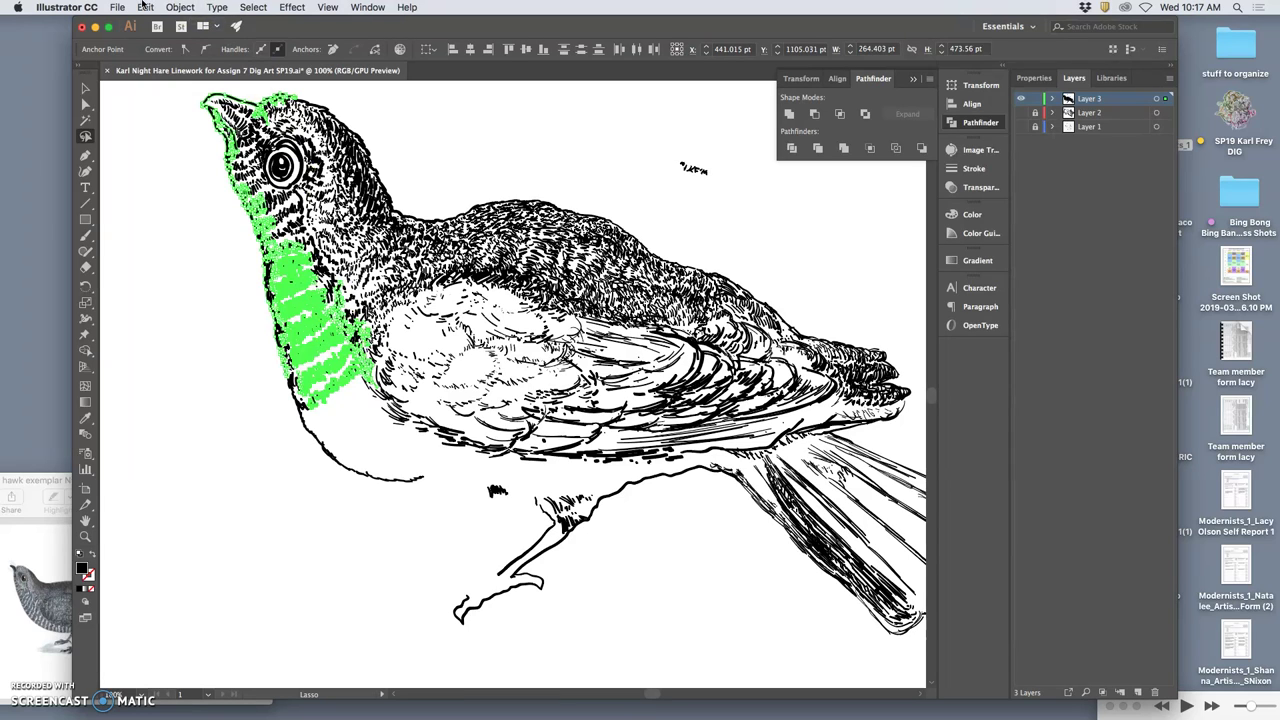
pyautogui.click(145, 7)
pyautogui.click(161, 70)
# Paste the copied feather strokes in place on a new layer, with Layer 3 locked.
pyautogui.click(1138, 692)
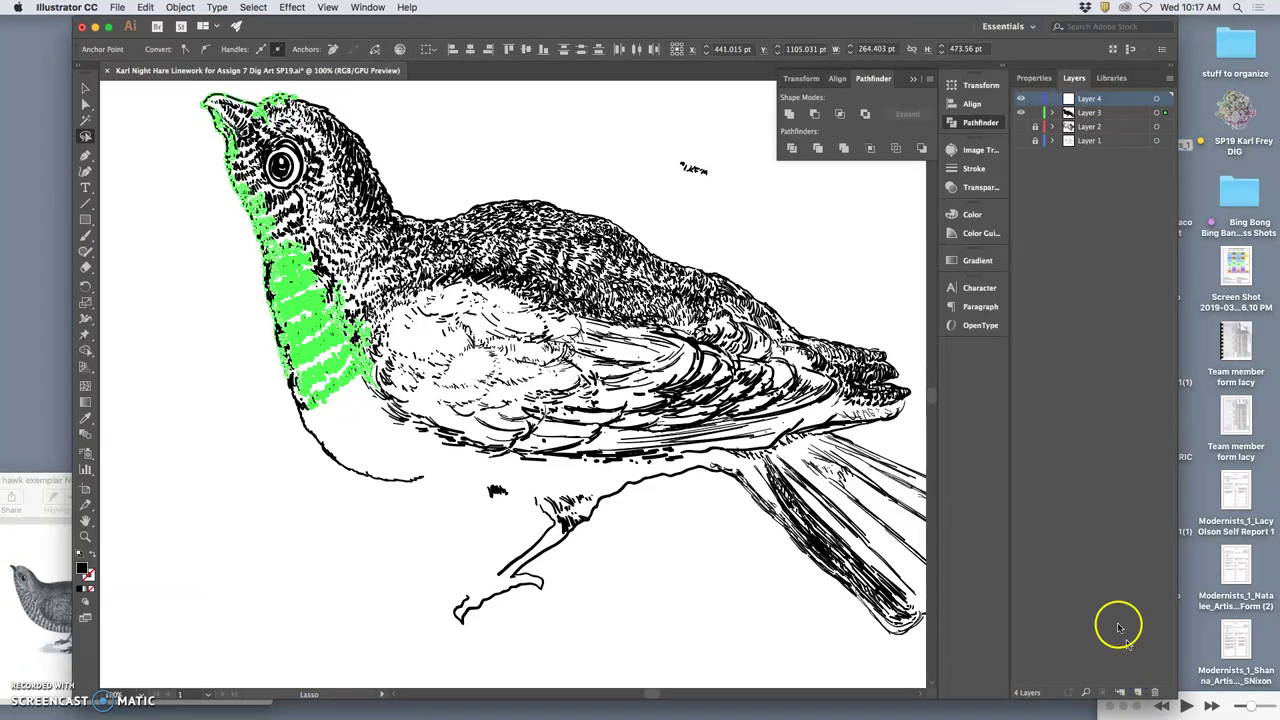
pyautogui.click(1035, 114)
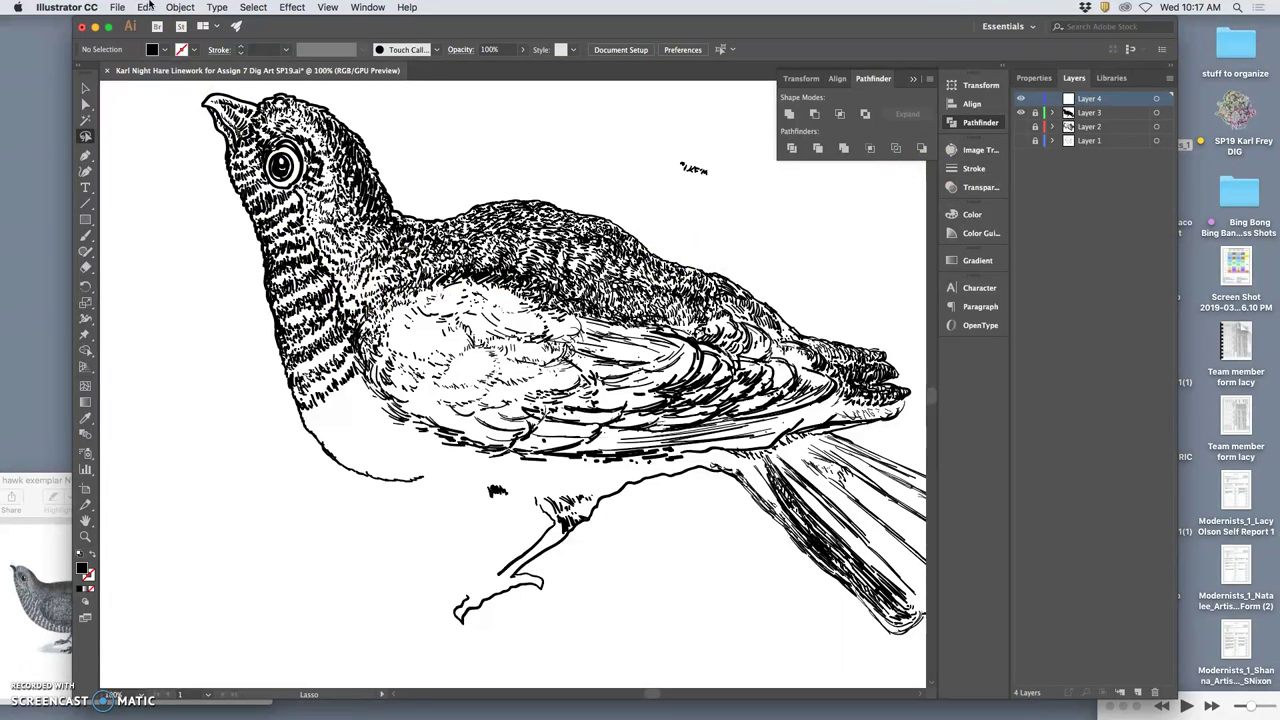
pyautogui.click(145, 9)
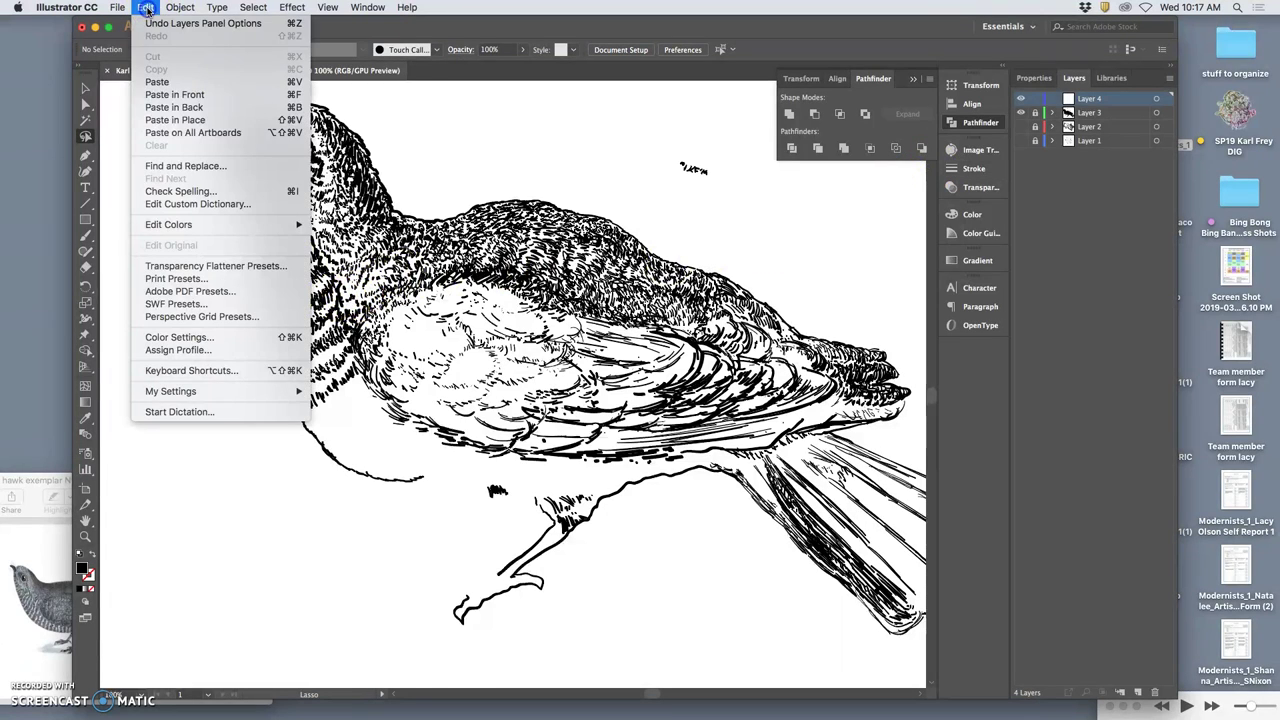
pyautogui.click(186, 119)
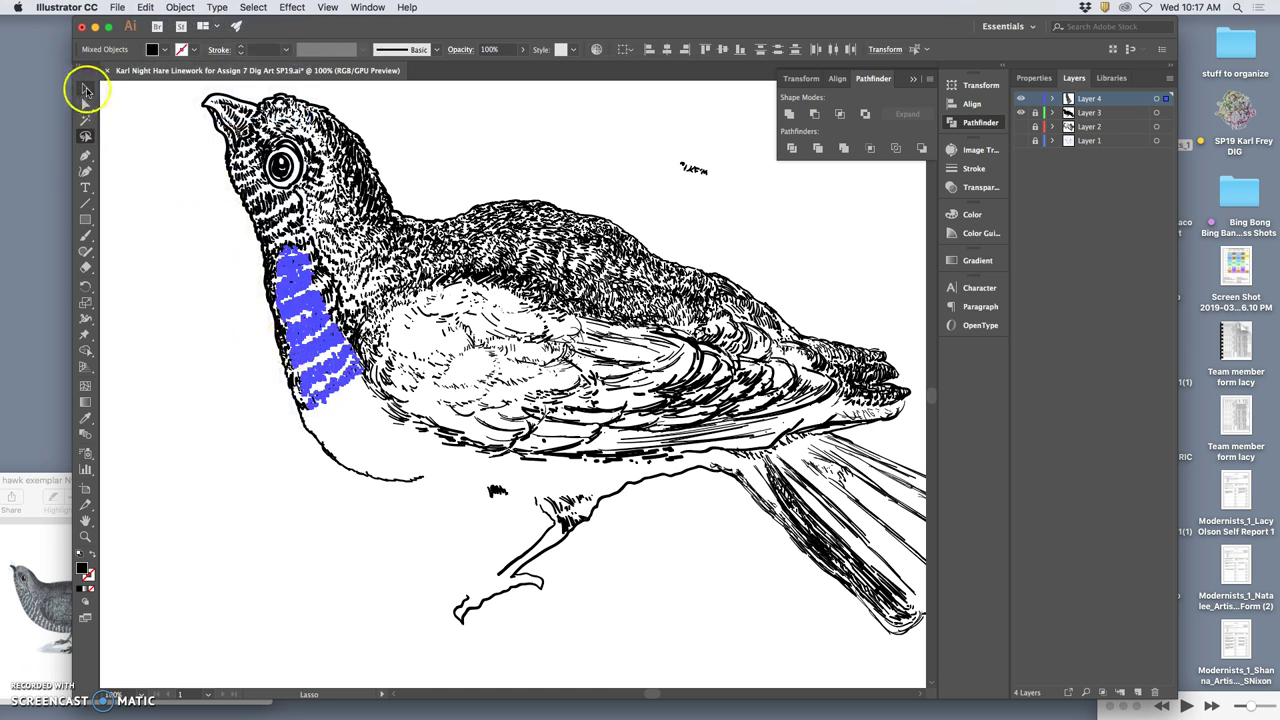
# Rotate the pasted feather strokes and position them along the outline of the bird's empty lower breast.
pyautogui.click(86, 90)
pyautogui.moveTo(330, 370)
pyautogui.mouseDown()
pyautogui.moveTo(357, 447)
pyautogui.moveTo(463, 531)
pyautogui.moveTo(480, 526)
pyautogui.moveTo(504, 476)
pyautogui.mouseUp()
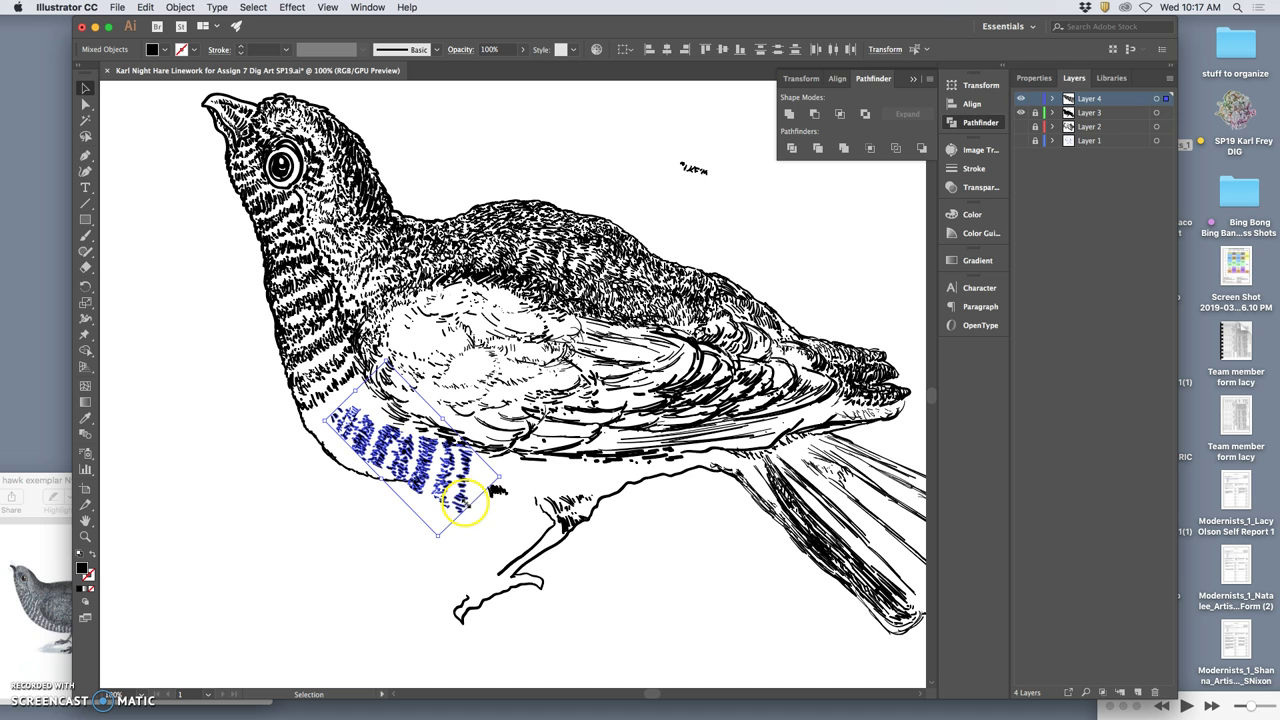
pyautogui.moveTo(506, 474); pyautogui.dragTo(454, 522)
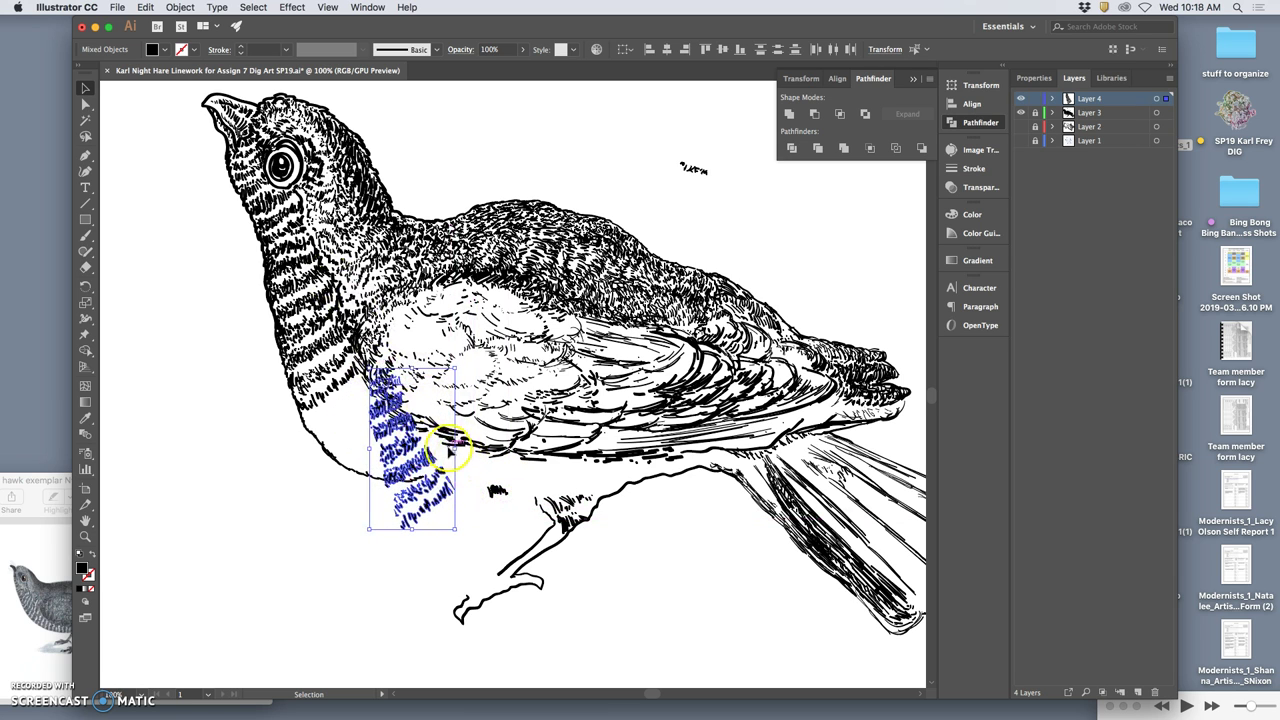
pyautogui.moveTo(452, 445); pyautogui.dragTo(298, 440)
pyautogui.moveTo(370, 531)
pyautogui.mouseDown()
pyautogui.moveTo(400, 523)
pyautogui.moveTo(440, 440)
pyautogui.moveTo(398, 489)
pyautogui.moveTo(320, 430)
pyautogui.moveTo(297, 330)
pyautogui.moveTo(483, 348)
pyautogui.moveTo(466, 400)
pyautogui.moveTo(467, 388)
pyautogui.moveTo(410, 415)
pyautogui.moveTo(443, 470)
pyautogui.moveTo(456, 462)
pyautogui.mouseUp()
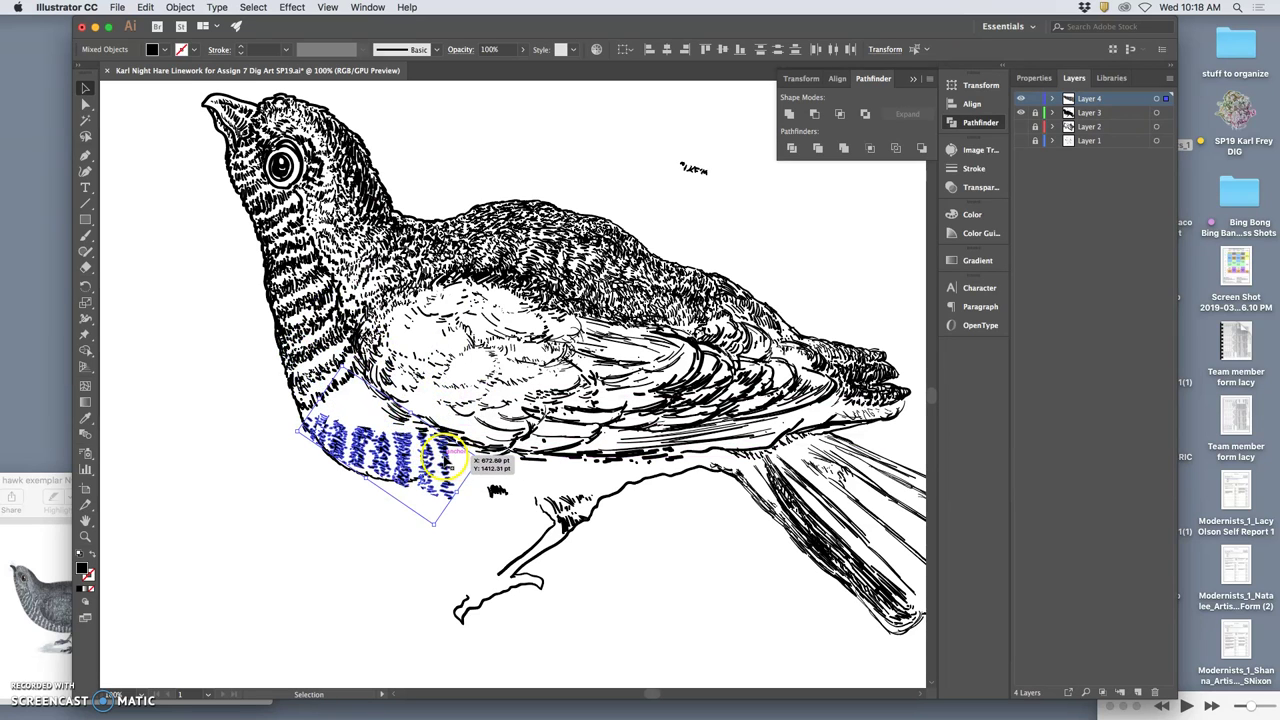
pyautogui.click(470, 542)
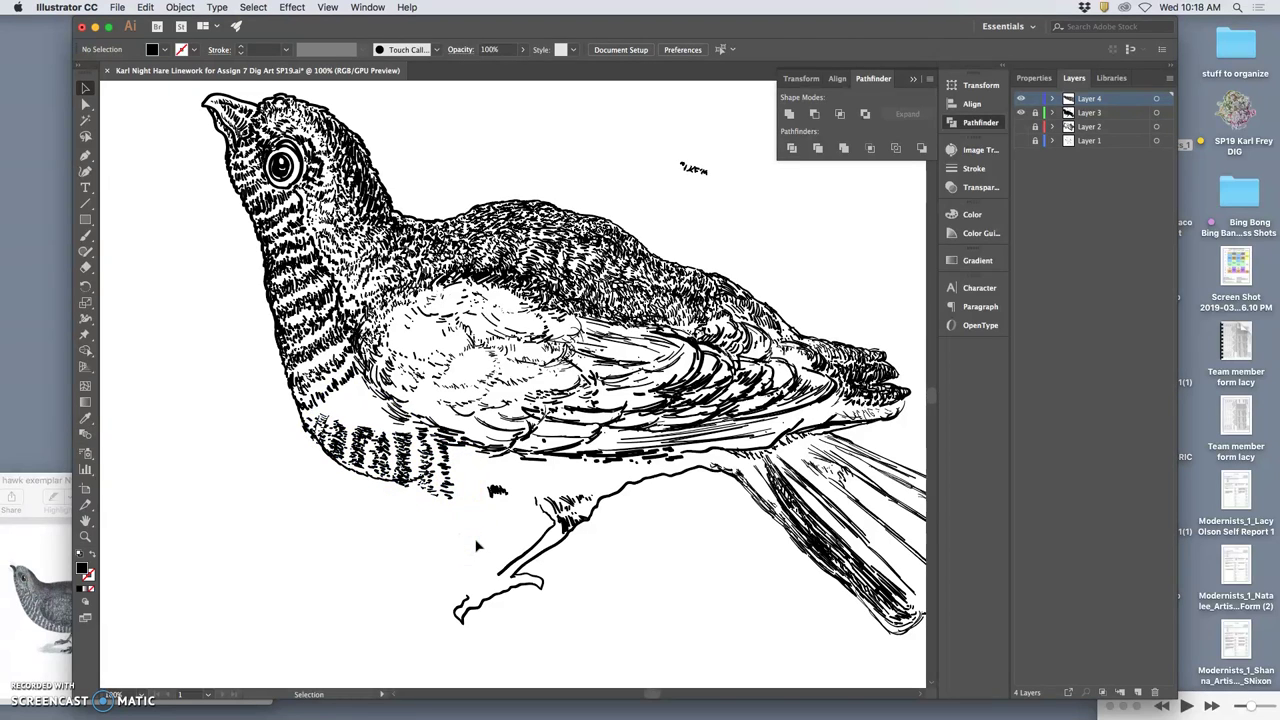
# Try adding a second rotated copy of the feather strokes, and undo it together with the first copy's move onto the breast.
pyautogui.press('super+v')
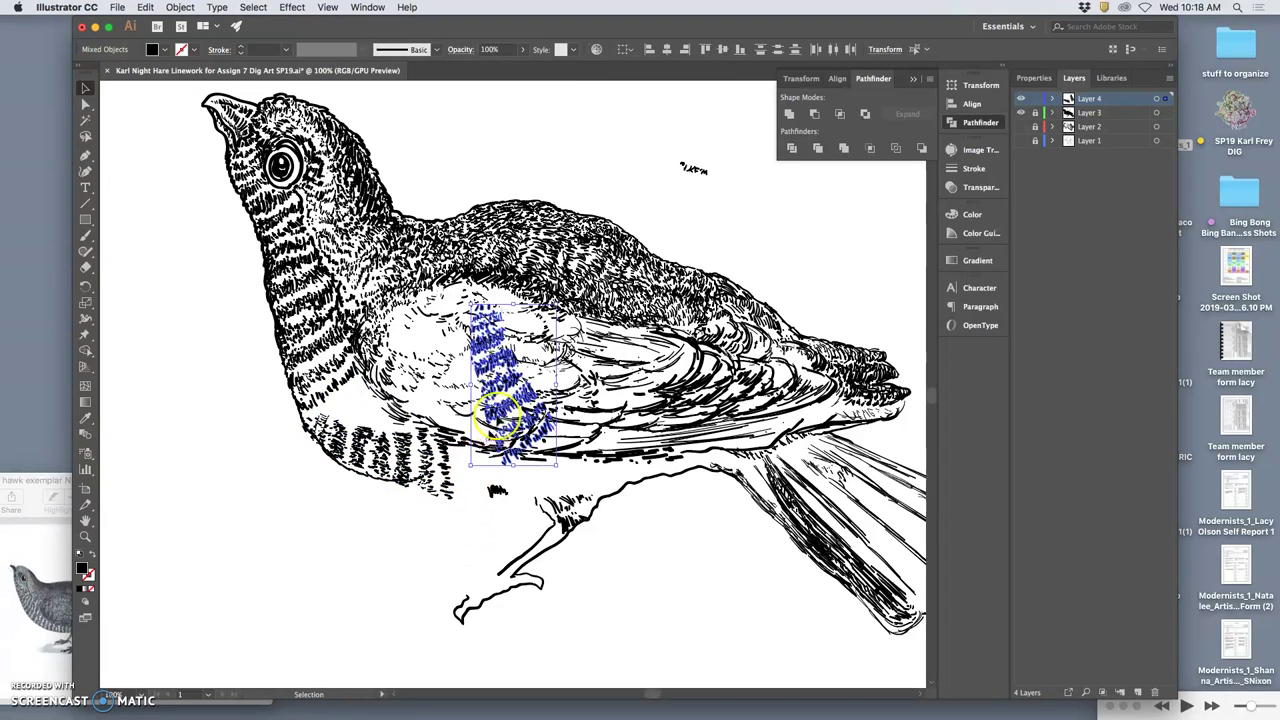
pyautogui.moveTo(551, 291)
pyautogui.mouseDown()
pyautogui.moveTo(523, 385)
pyautogui.moveTo(430, 395)
pyautogui.moveTo(440, 400)
pyautogui.moveTo(382, 421)
pyautogui.moveTo(362, 525)
pyautogui.mouseUp()
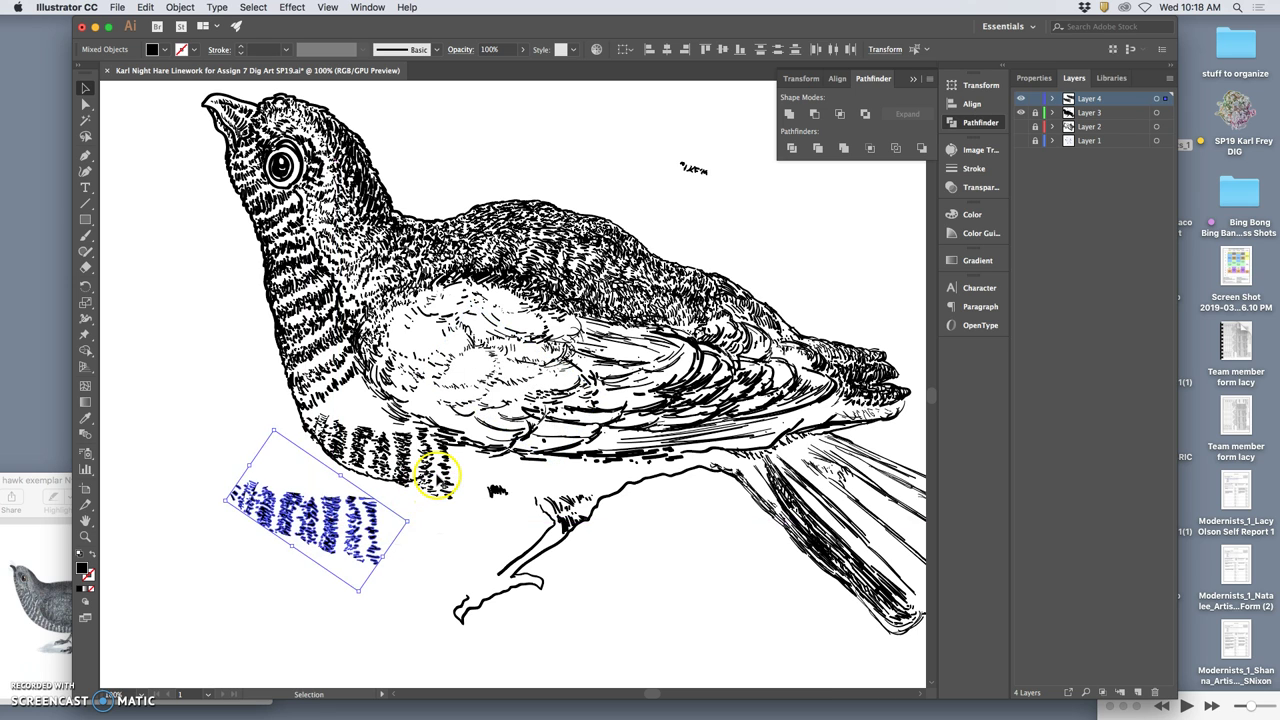
pyautogui.press('super+z')
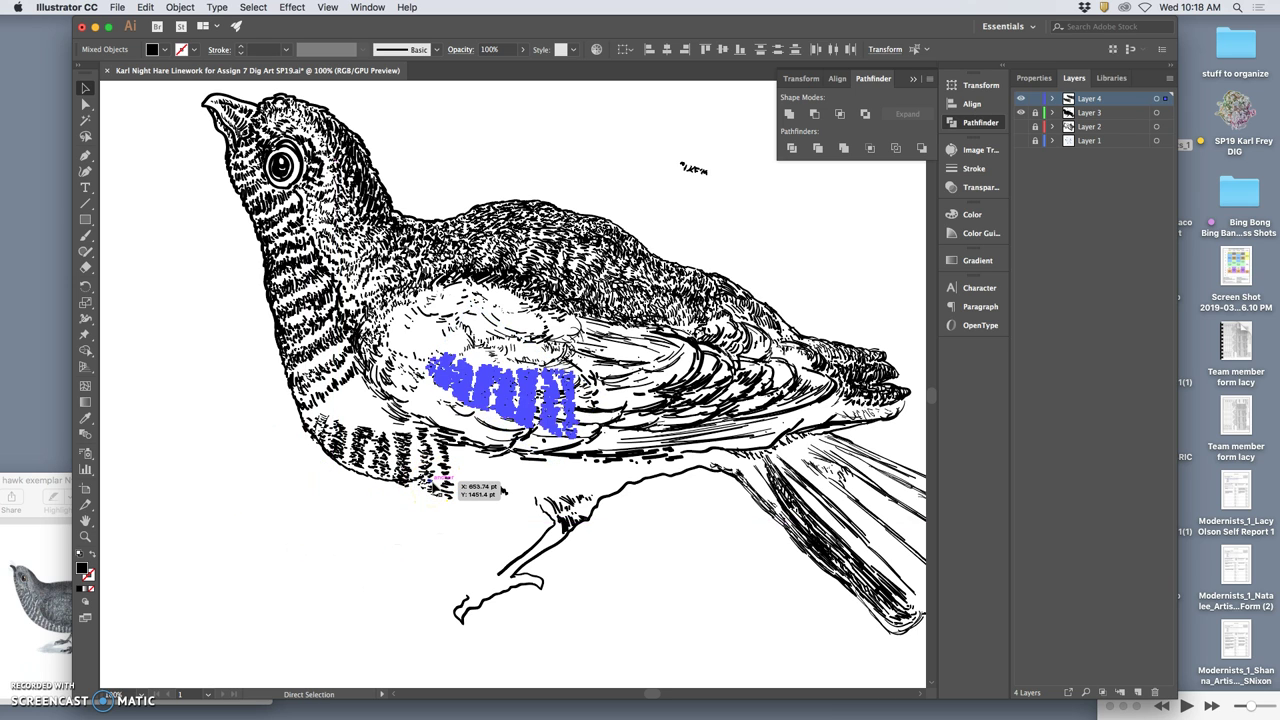
pyautogui.press('super+z')
pyautogui.press('super+z')
pyautogui.press('v')
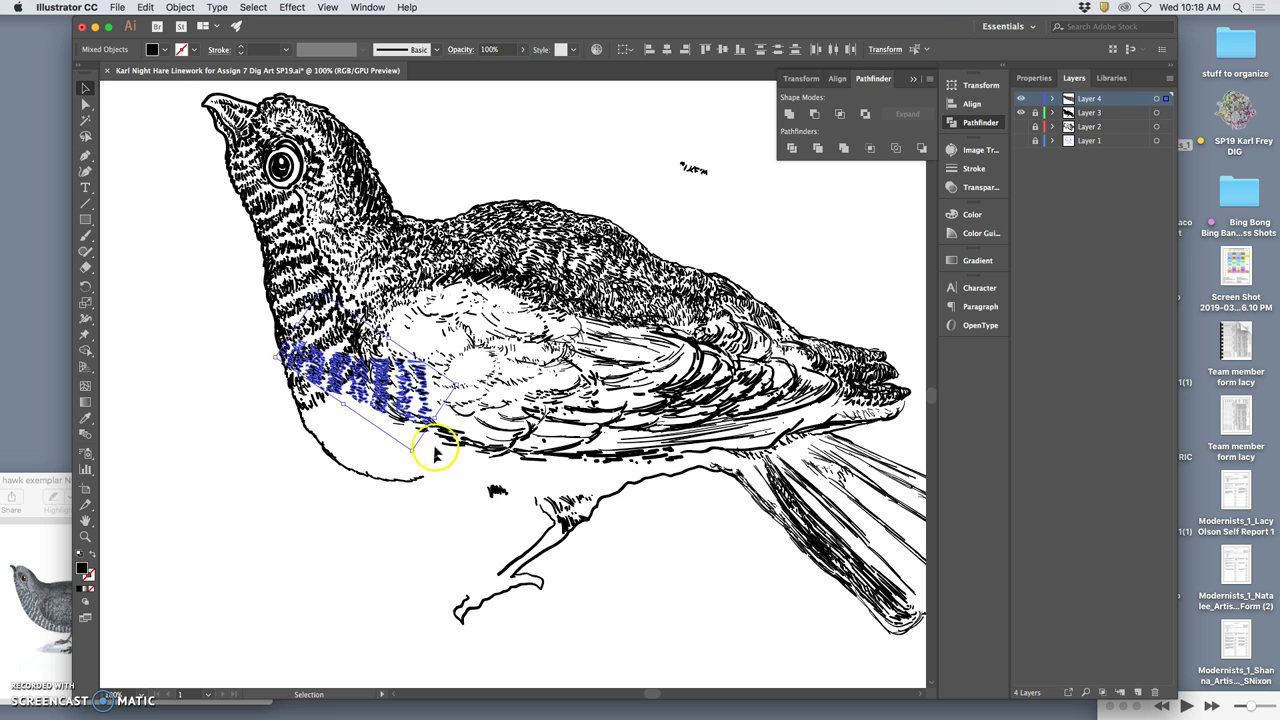
# Adjust the angle of the pasted feather strokes and move them to fill the bird's lower breast below the neck bars.
pyautogui.moveTo(462, 385)
pyautogui.mouseDown()
pyautogui.moveTo(480, 364)
pyautogui.moveTo(471, 423)
pyautogui.moveTo(436, 418)
pyautogui.mouseUp()
pyautogui.moveTo(380, 373)
pyautogui.mouseDown()
pyautogui.moveTo(384, 458)
pyautogui.moveTo(450, 420)
pyautogui.moveTo(540, 405)
pyautogui.moveTo(466, 410)
pyautogui.moveTo(497, 485)
pyautogui.moveTo(501, 468)
pyautogui.mouseUp()
pyautogui.click(497, 490)
pyautogui.click(493, 485)
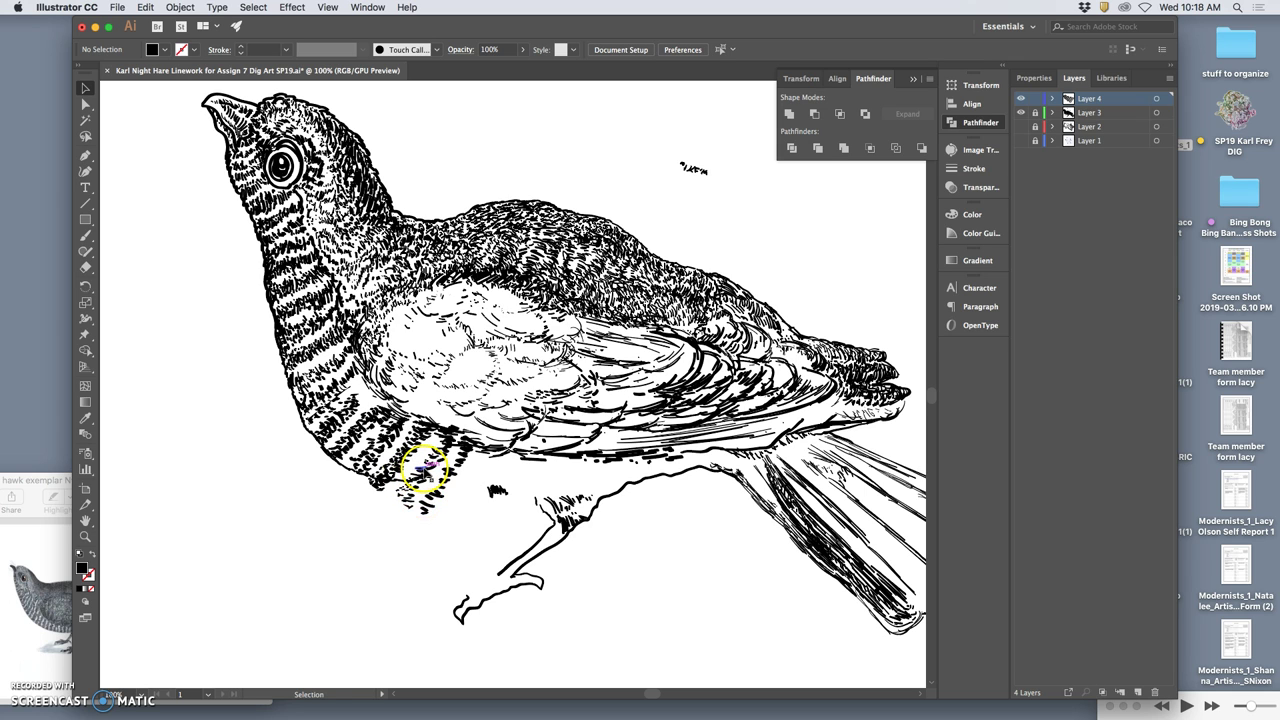
# Select all the lower-breast feather strokes on Layer 4 and scale them down slightly to fit the bird's breast outline.
pyautogui.click(1095, 140)
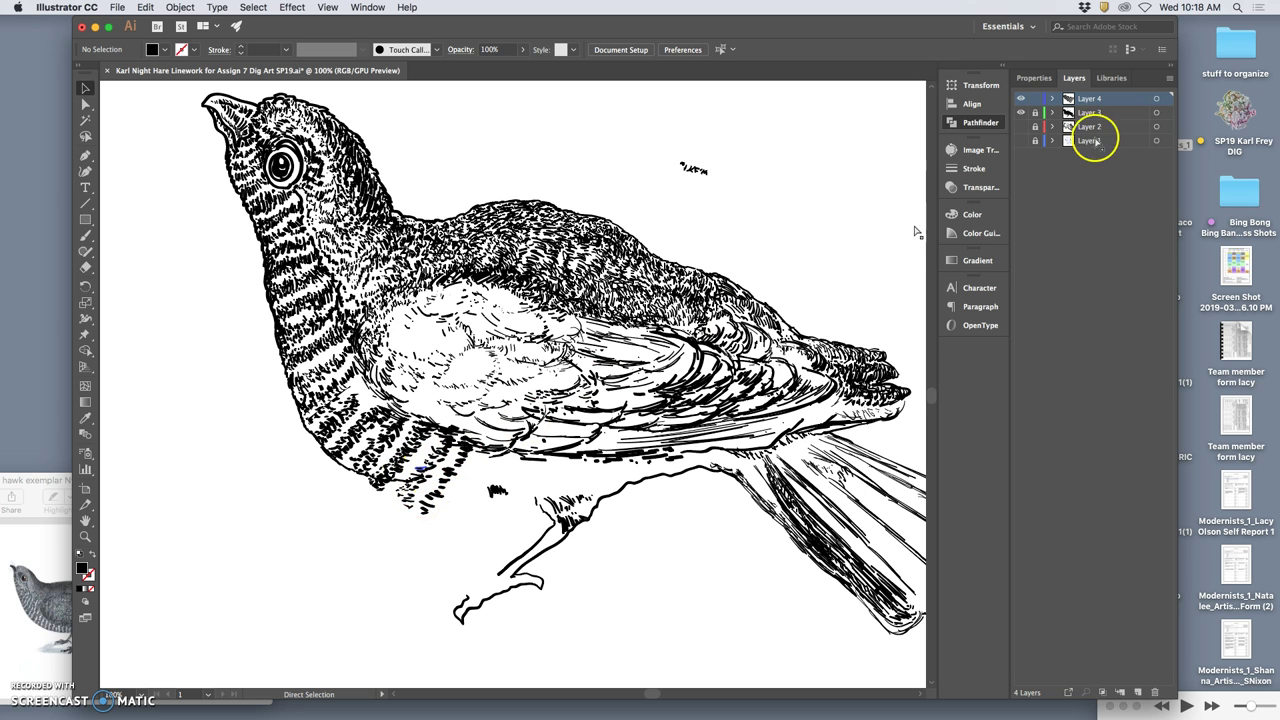
pyautogui.click(1157, 101)
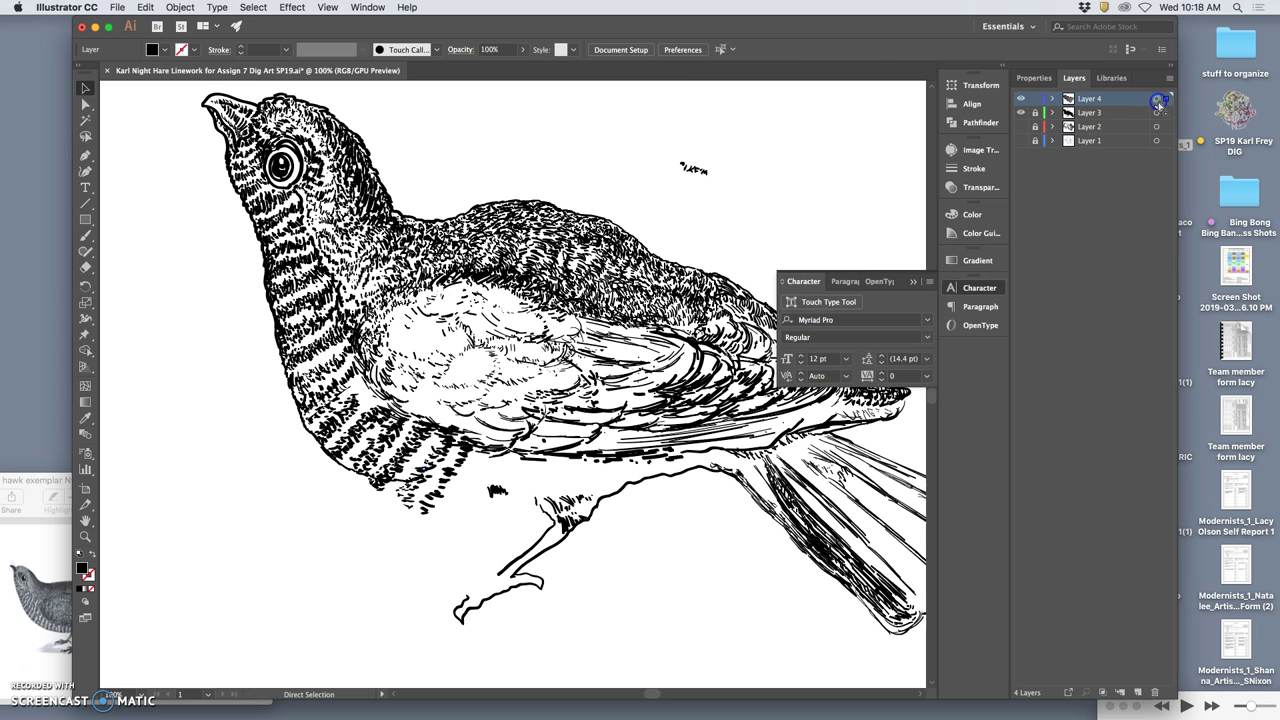
pyautogui.press('v')
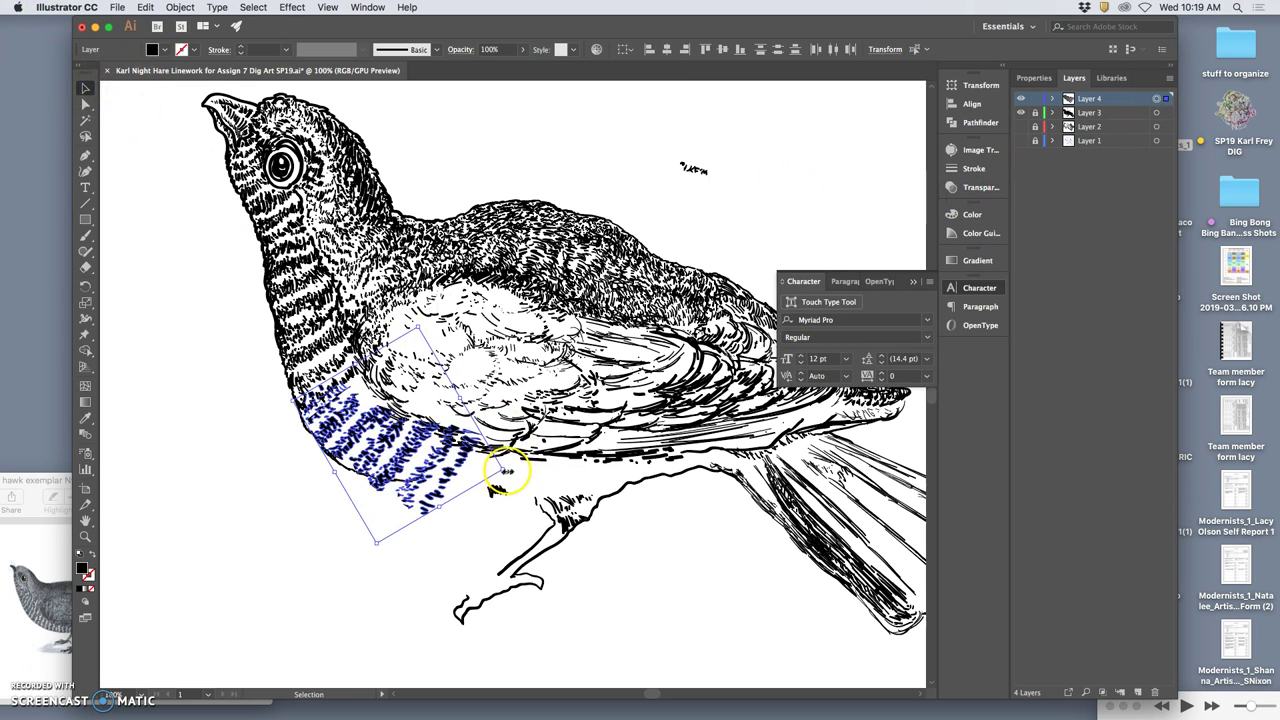
pyautogui.moveTo(505, 470); pyautogui.dragTo(479, 460)
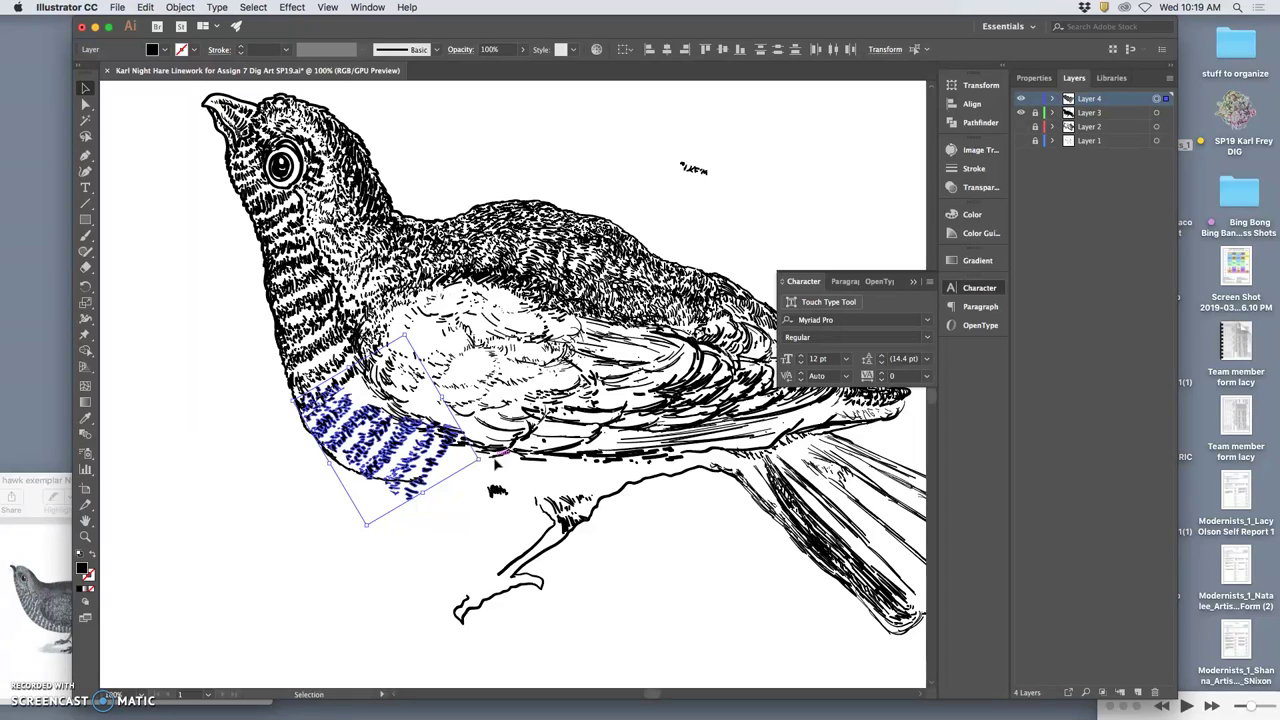
# Try to shear the lower-breast feather strokes along an axis angled at 40°.
pyautogui.rightClick(401, 395)
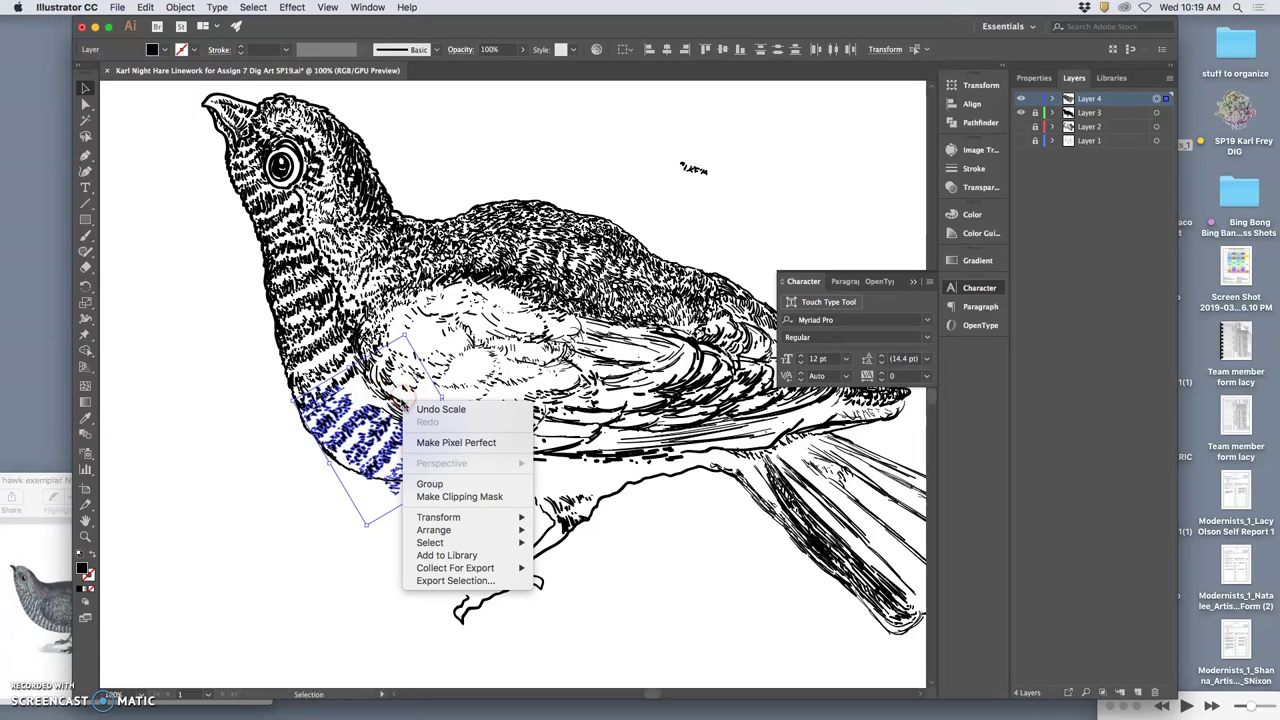
pyautogui.moveTo(457, 517)
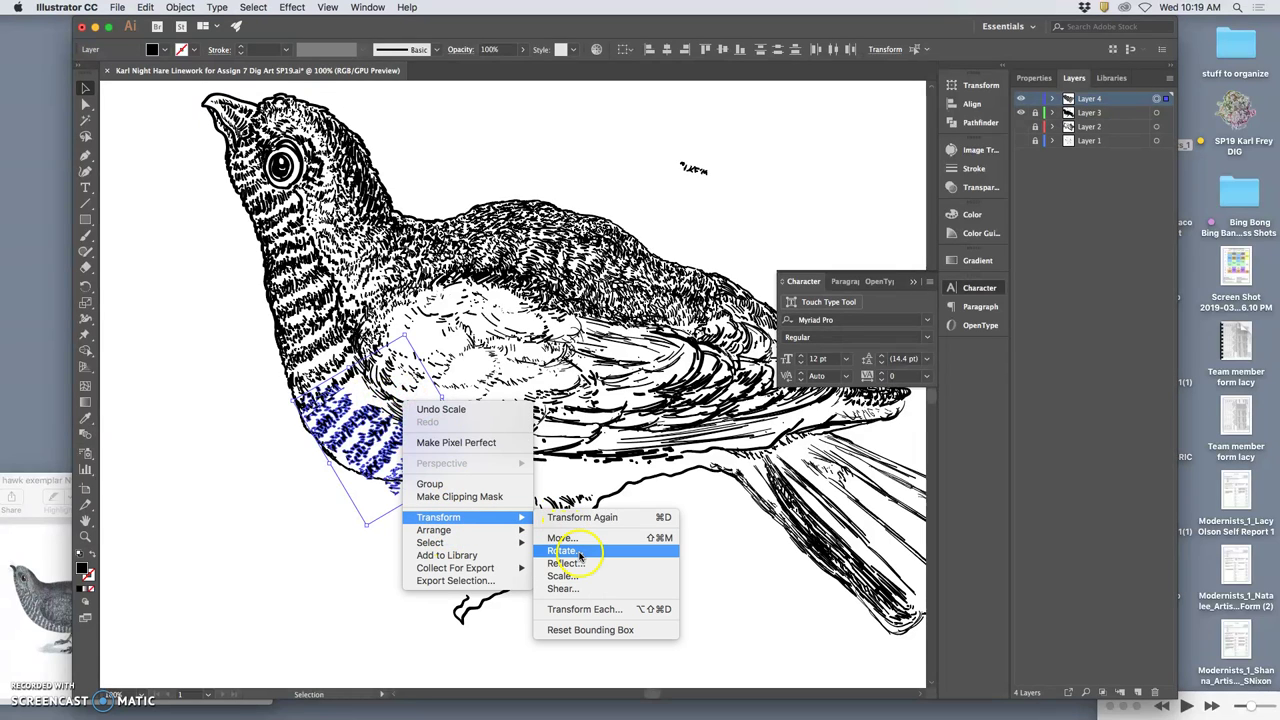
pyautogui.click(578, 590)
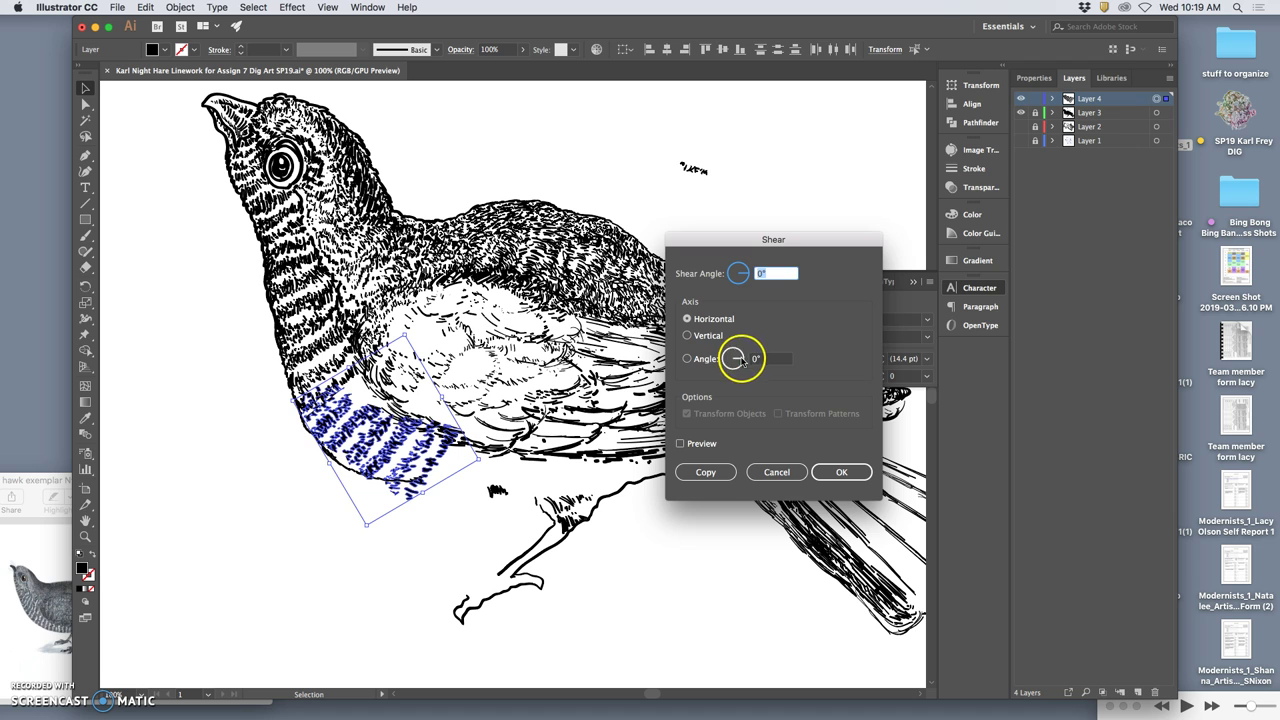
pyautogui.moveTo(741, 362); pyautogui.dragTo(738, 357)
pyautogui.click(838, 470)
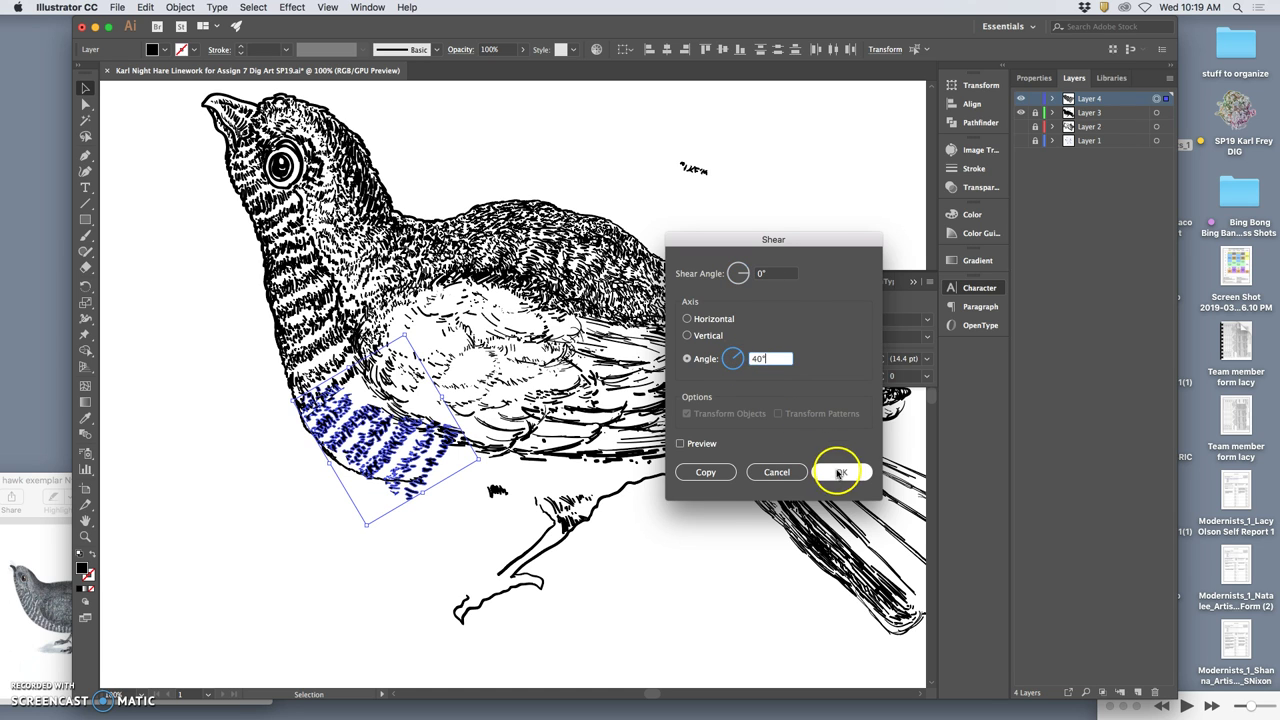
# Shear the lower-breast feather strokes by 6° along the horizontal axis, using the preview to judge the slant.
pyautogui.rightClick(397, 413)
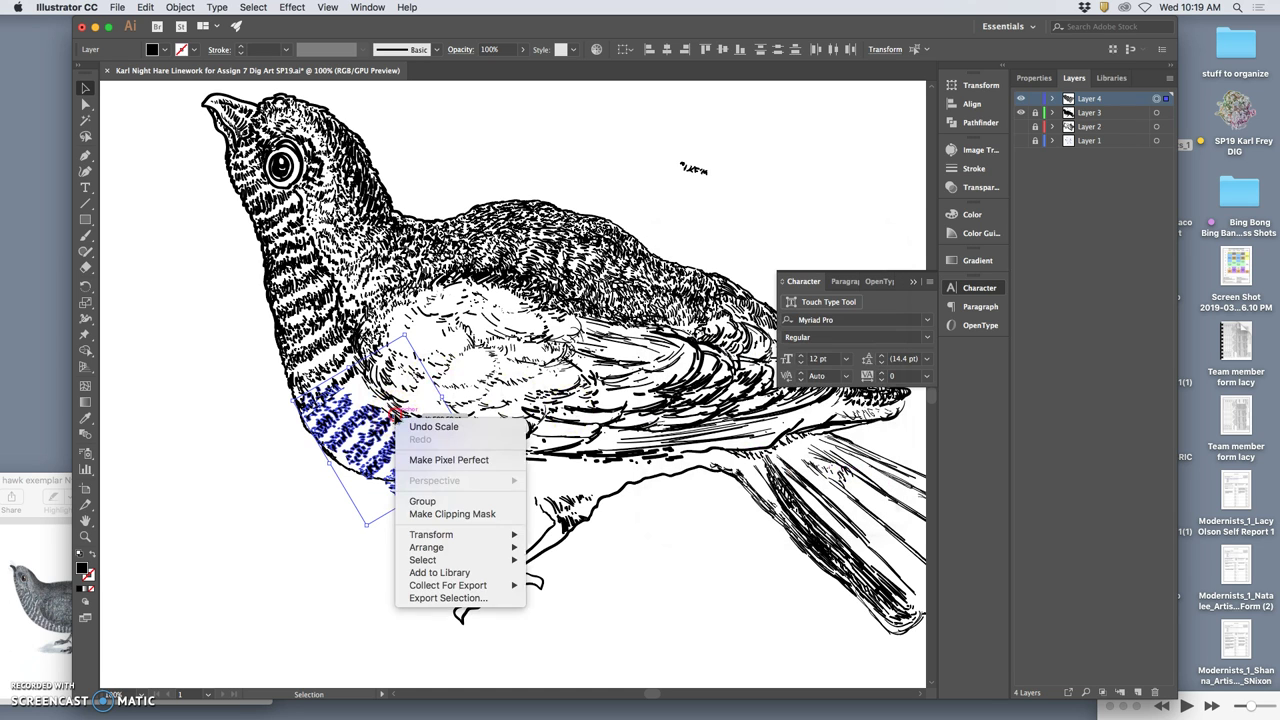
pyautogui.moveTo(444, 546)
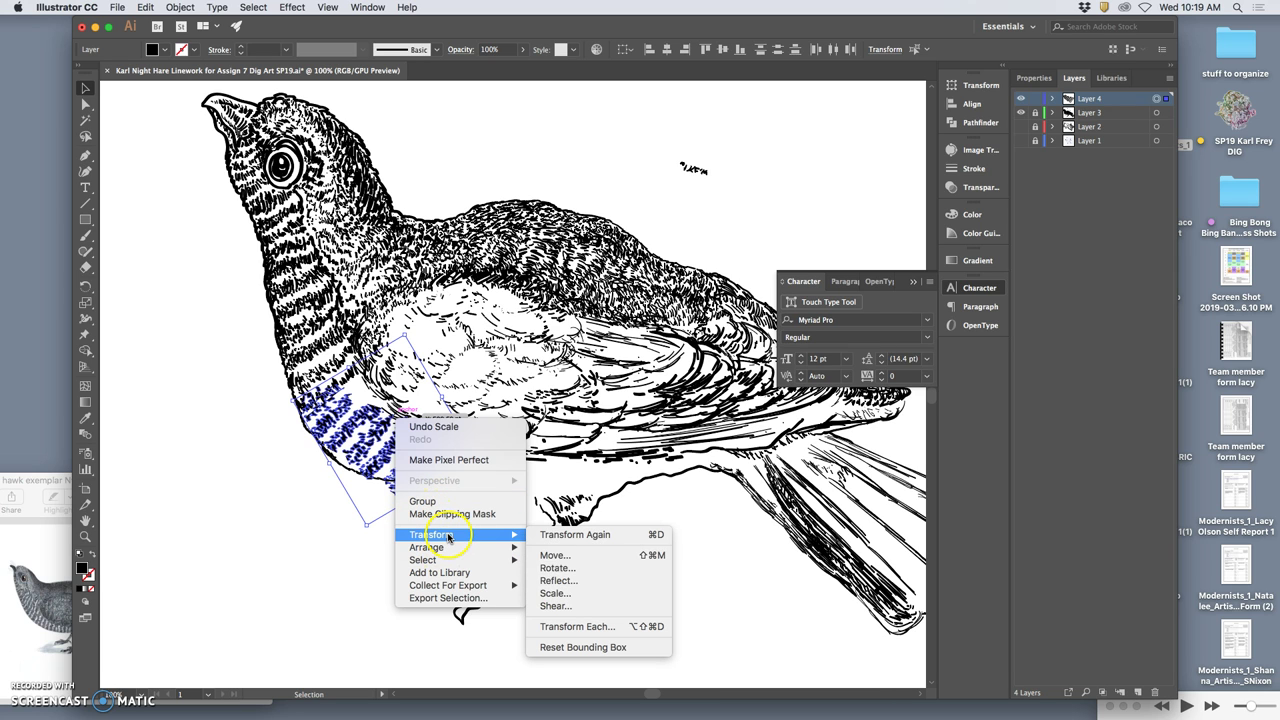
pyautogui.click(569, 607)
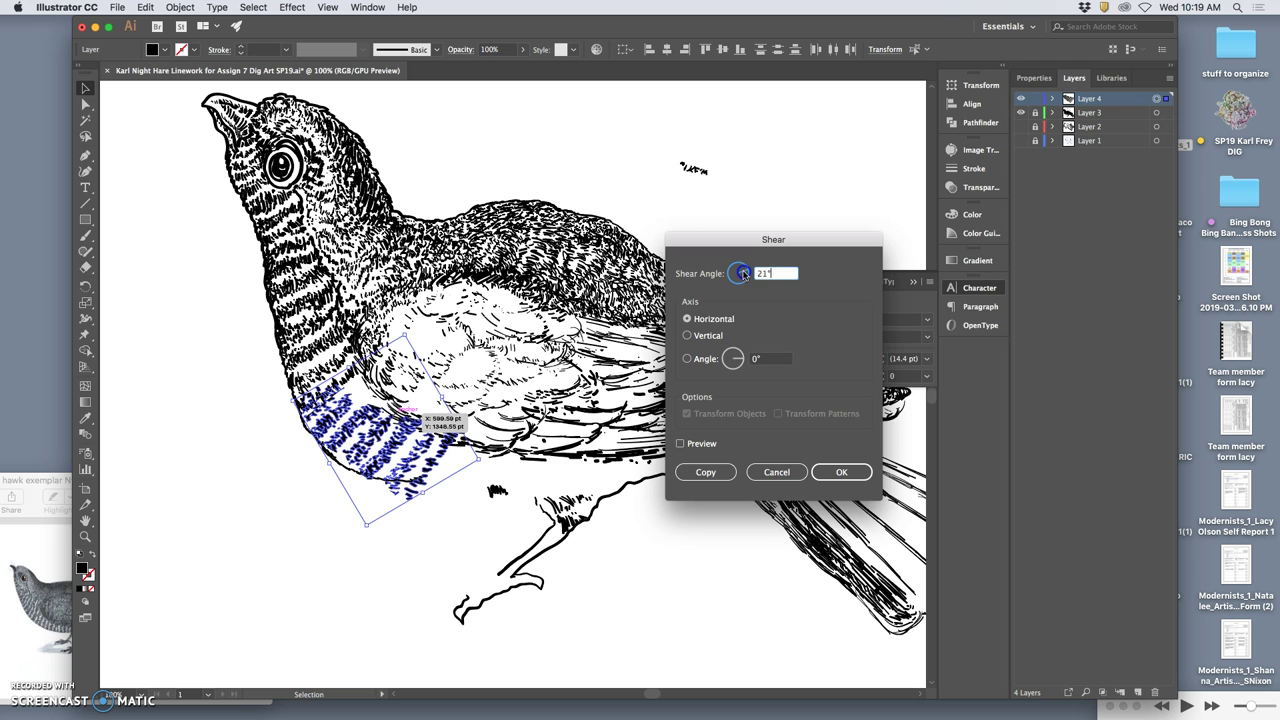
pyautogui.click(680, 444)
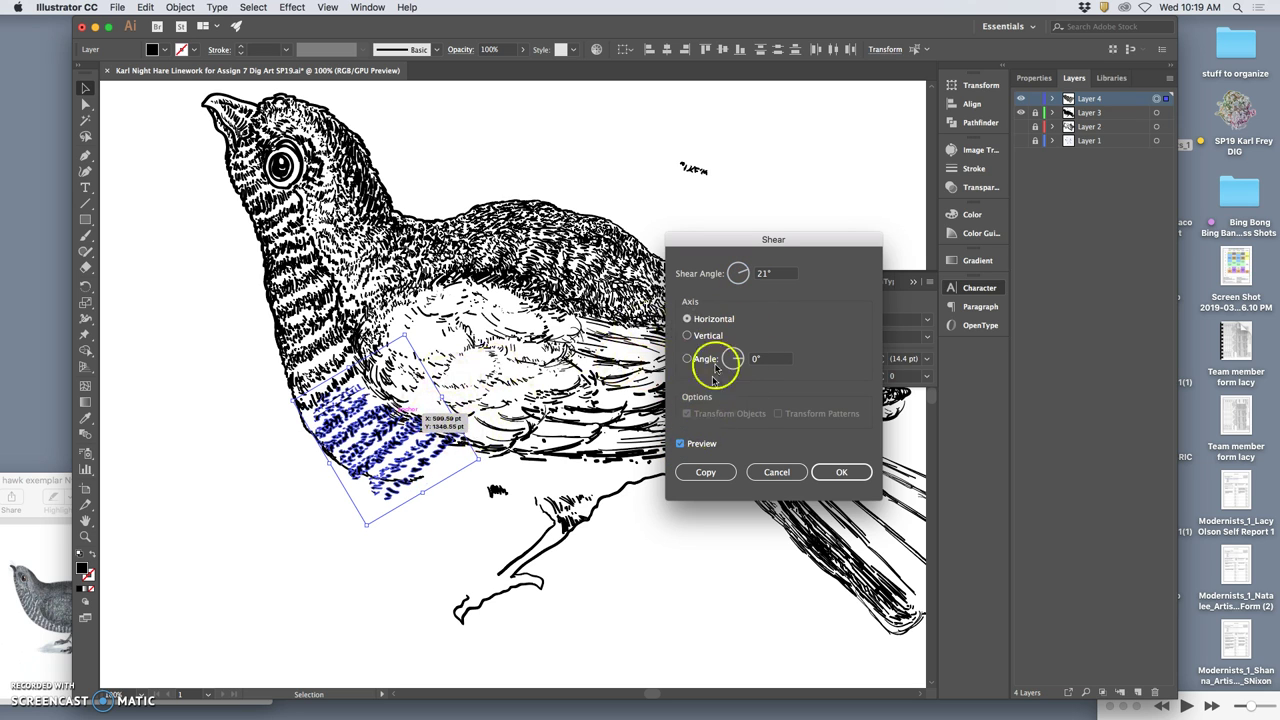
pyautogui.moveTo(746, 269); pyautogui.dragTo(745, 269)
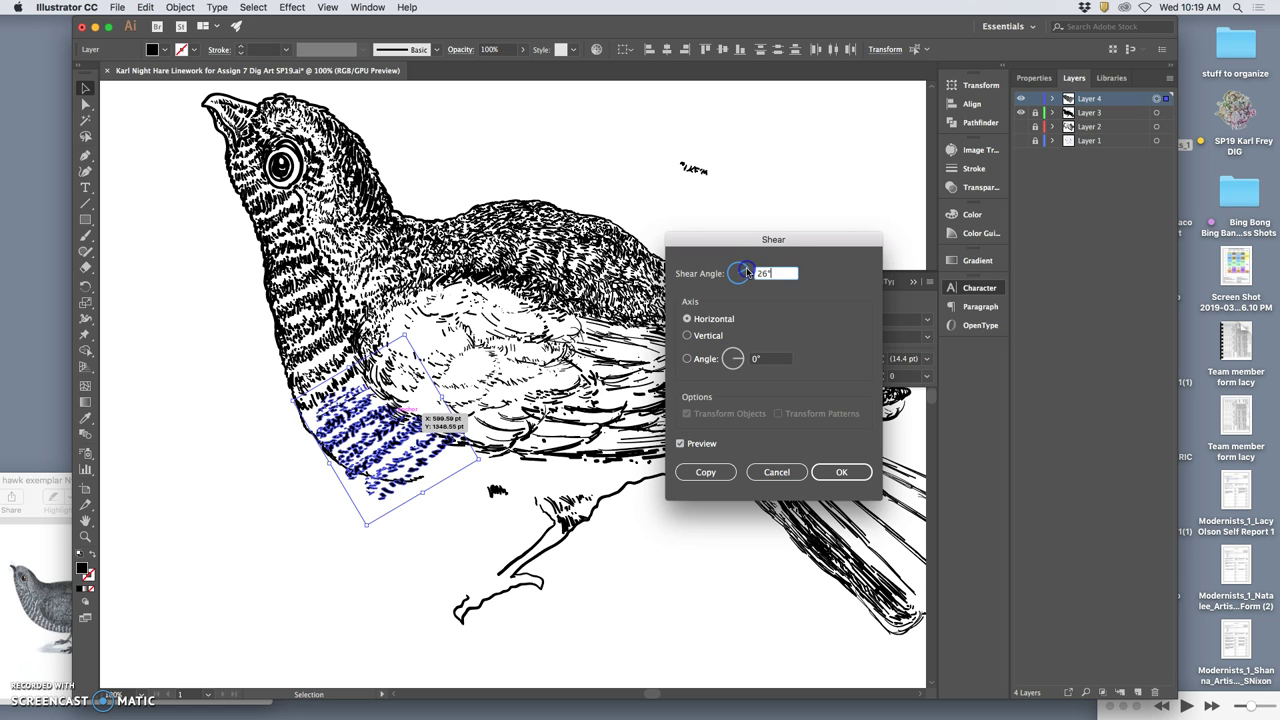
pyautogui.click(748, 274)
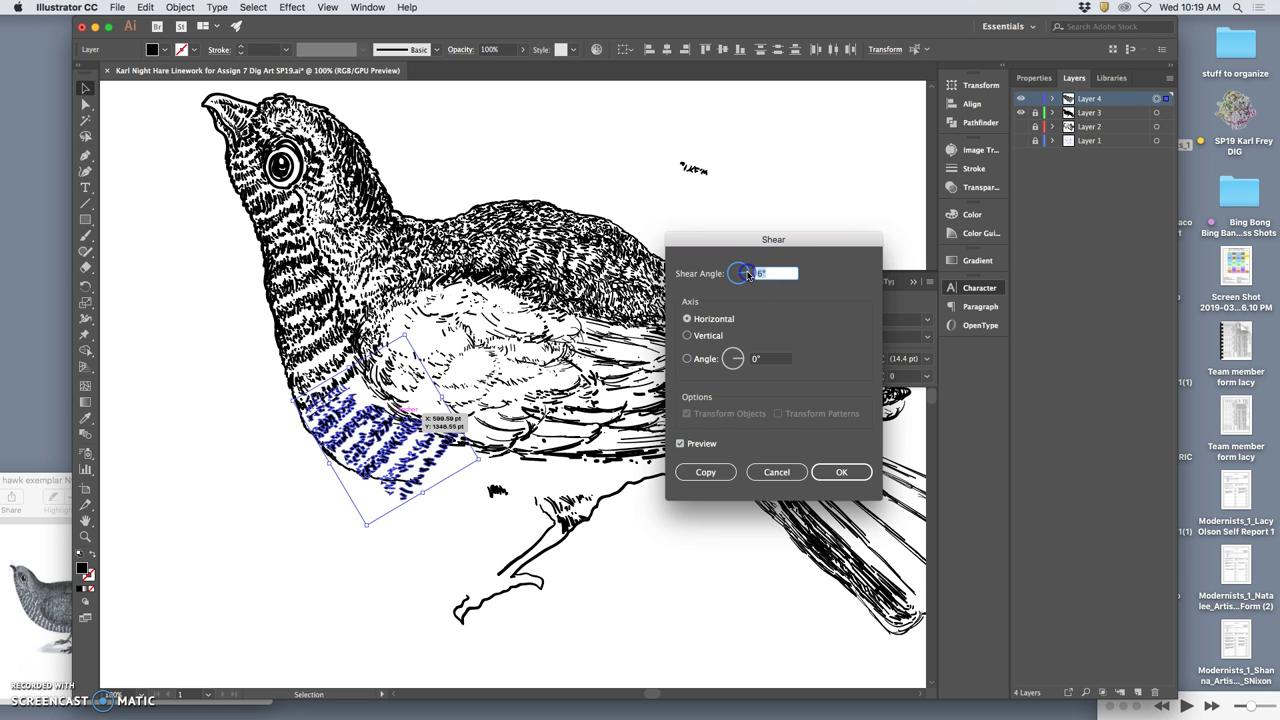
pyautogui.click(841, 473)
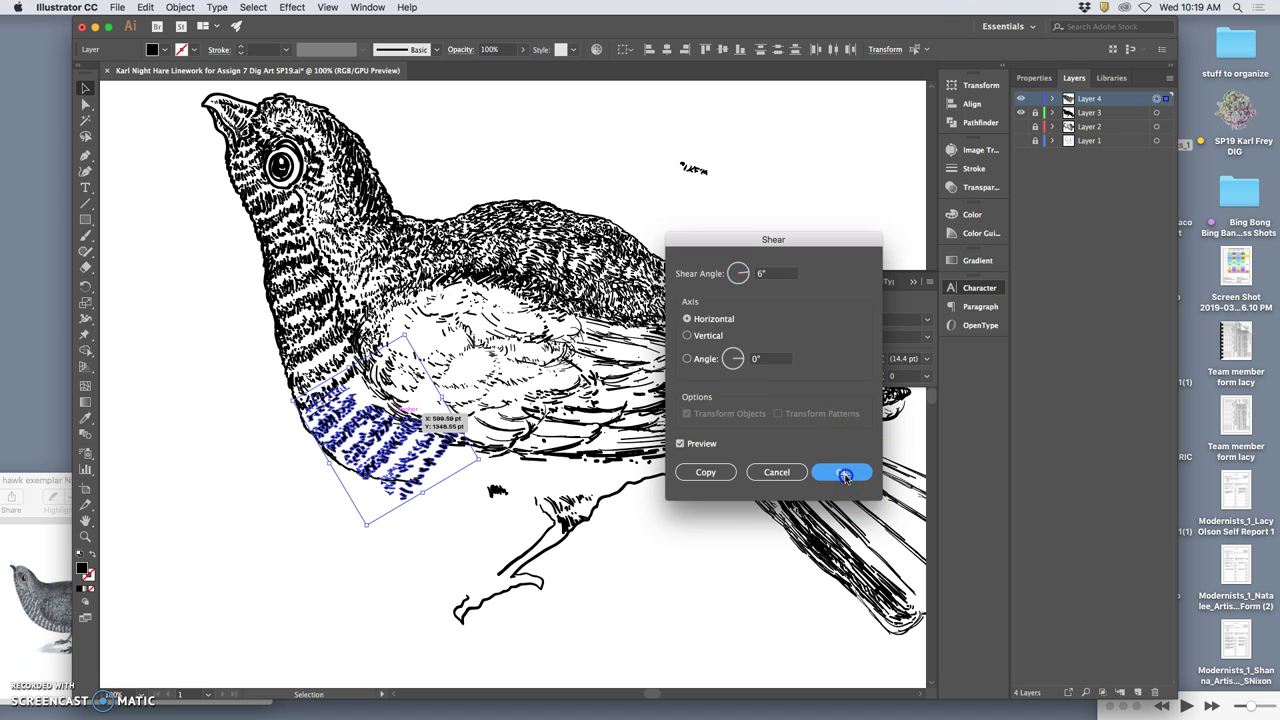
pyautogui.click(474, 533)
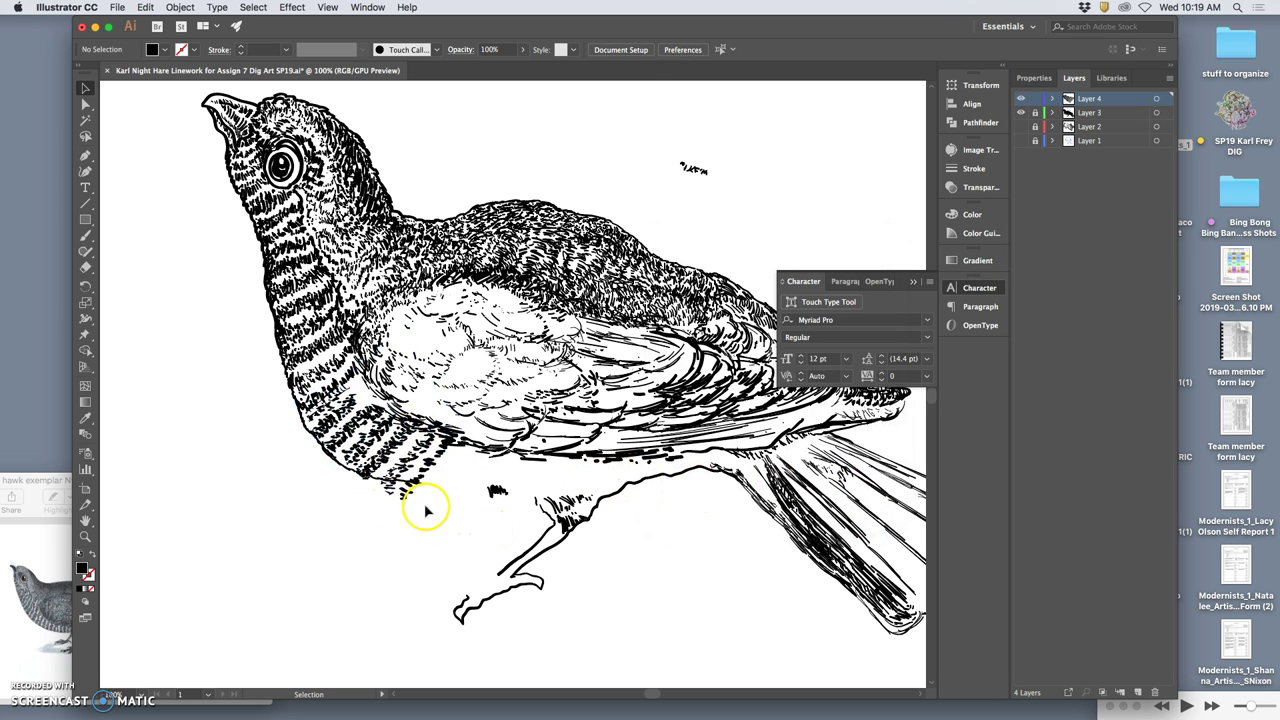
# Copy the feather strokes on Layer 4, lock that layer, and paste them in place on a new layer above it.
pyautogui.click(1157, 99)
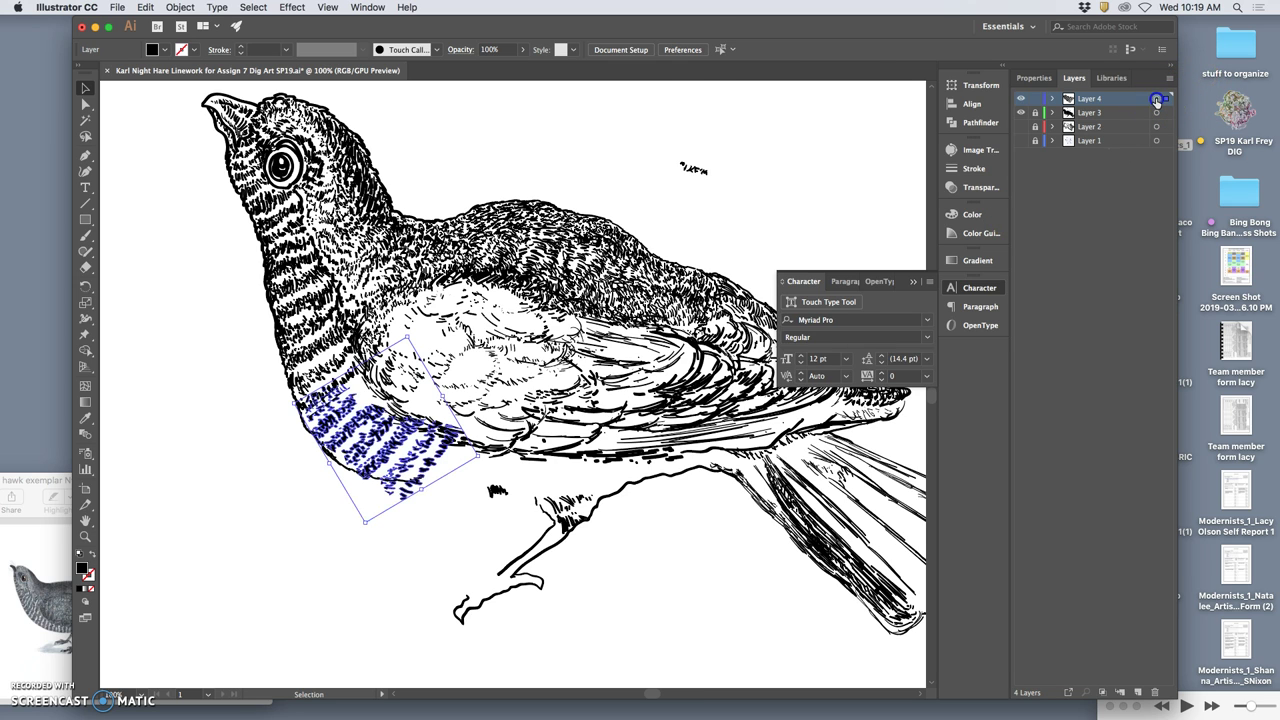
pyautogui.press('a')
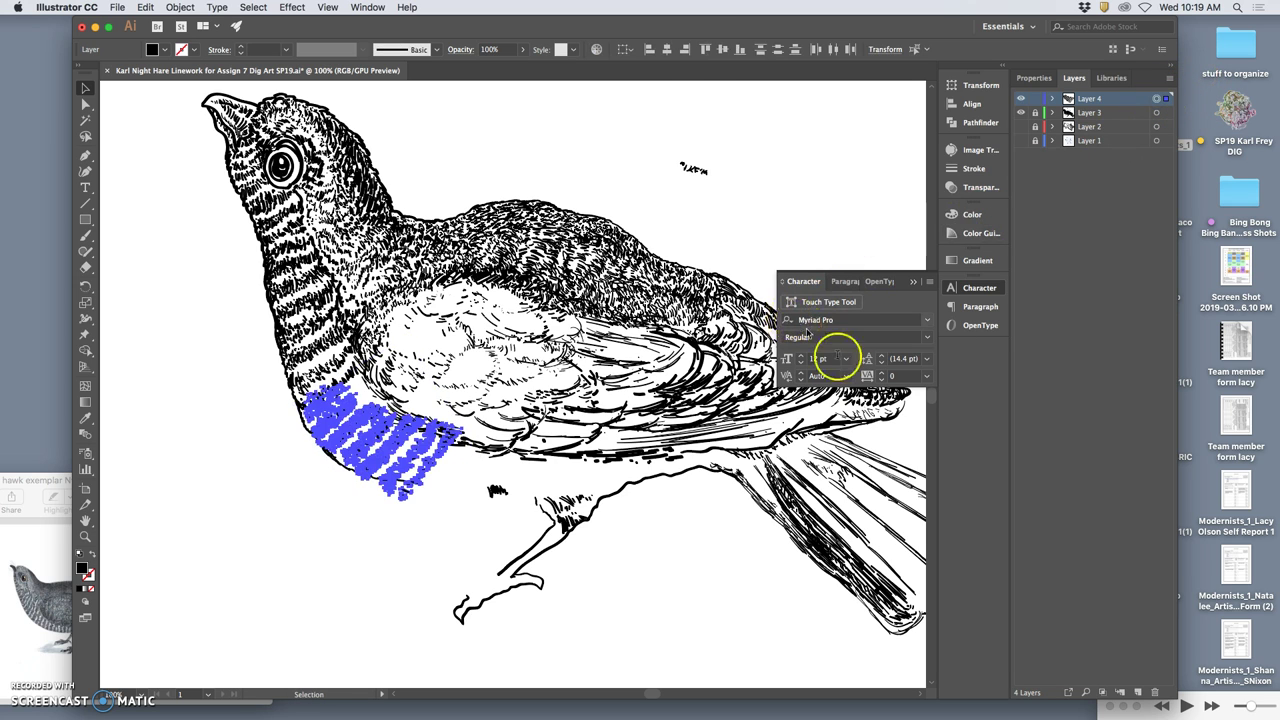
pyautogui.press('v')
pyautogui.click(1137, 692)
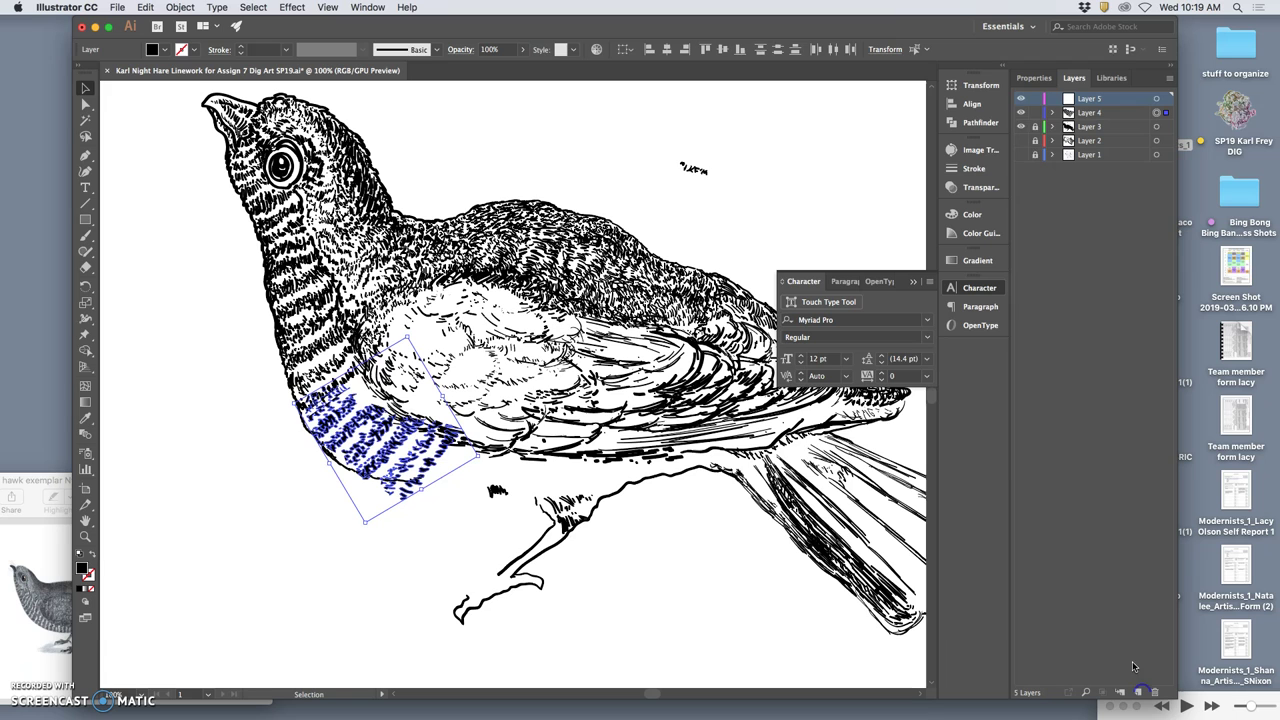
pyautogui.click(1037, 113)
pyautogui.click(146, 7)
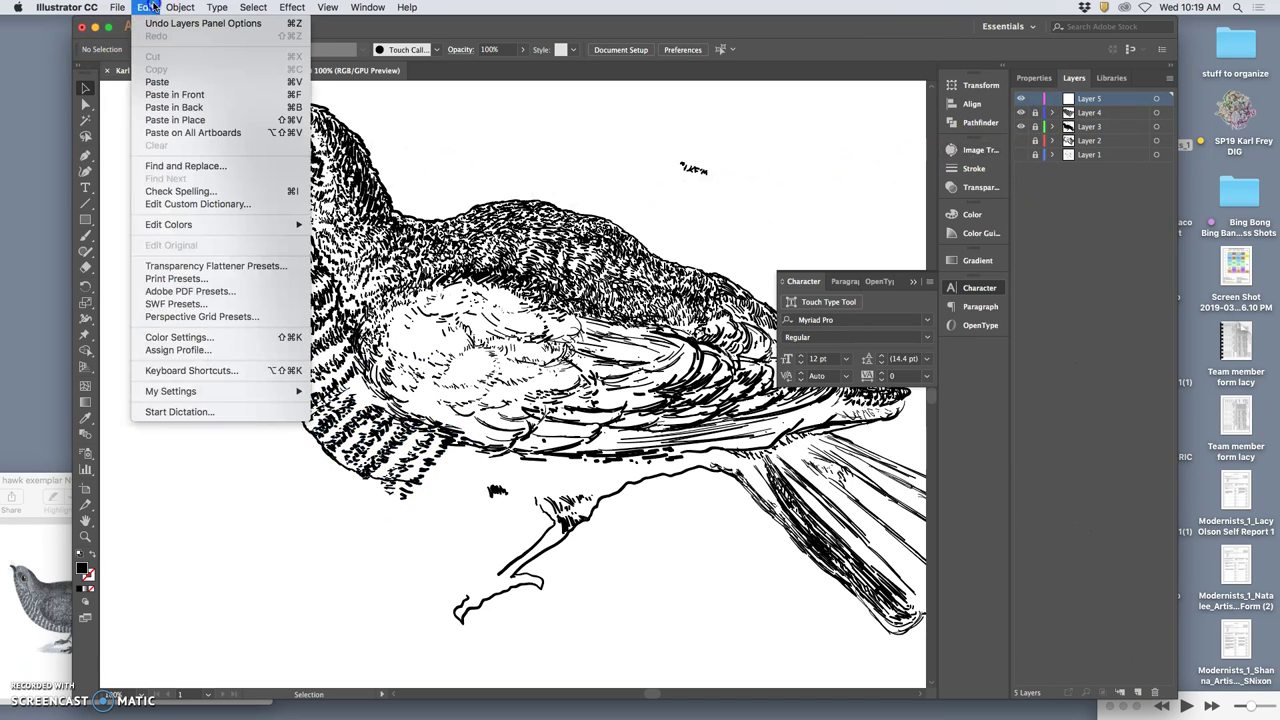
pyautogui.click(184, 119)
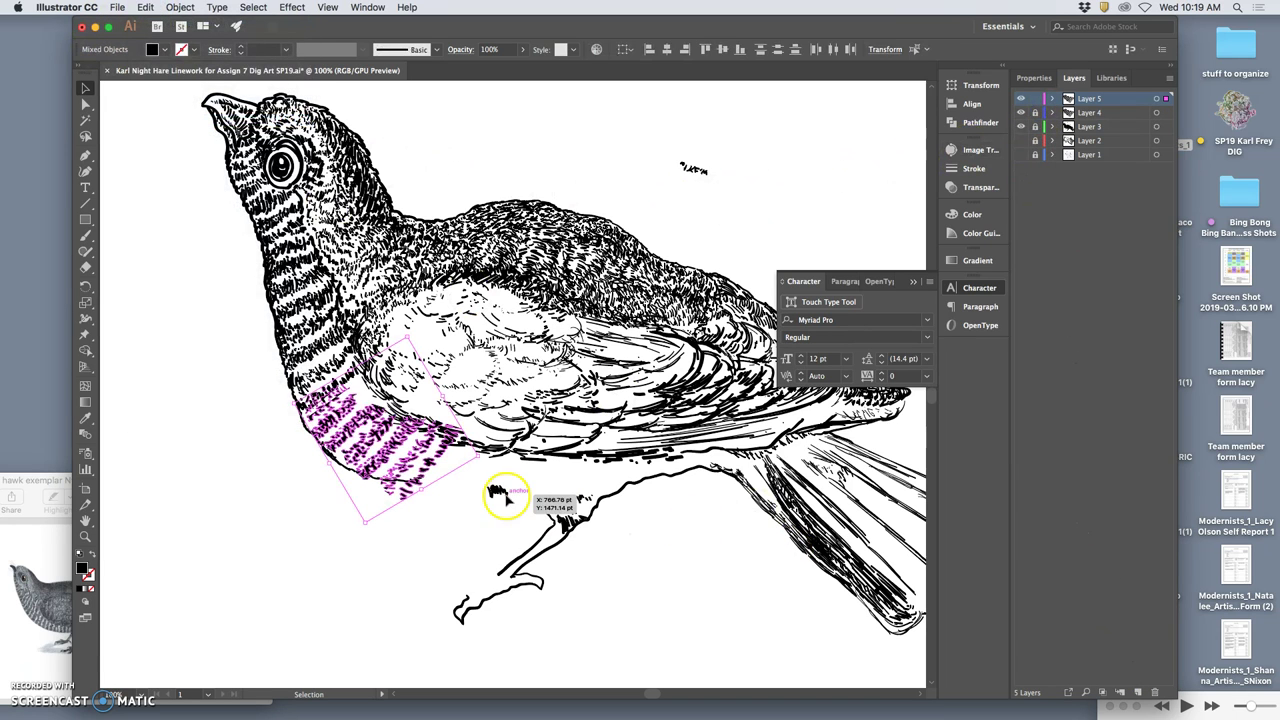
# Move the pasted strokes under the wing toward the leg and rotate them to continue the breast bars along the belly.
pyautogui.moveTo(443, 464)
pyautogui.mouseDown()
pyautogui.moveTo(543, 480)
pyautogui.moveTo(566, 502)
pyautogui.moveTo(588, 470)
pyautogui.mouseUp()
pyautogui.moveTo(495, 566); pyautogui.dragTo(500, 540)
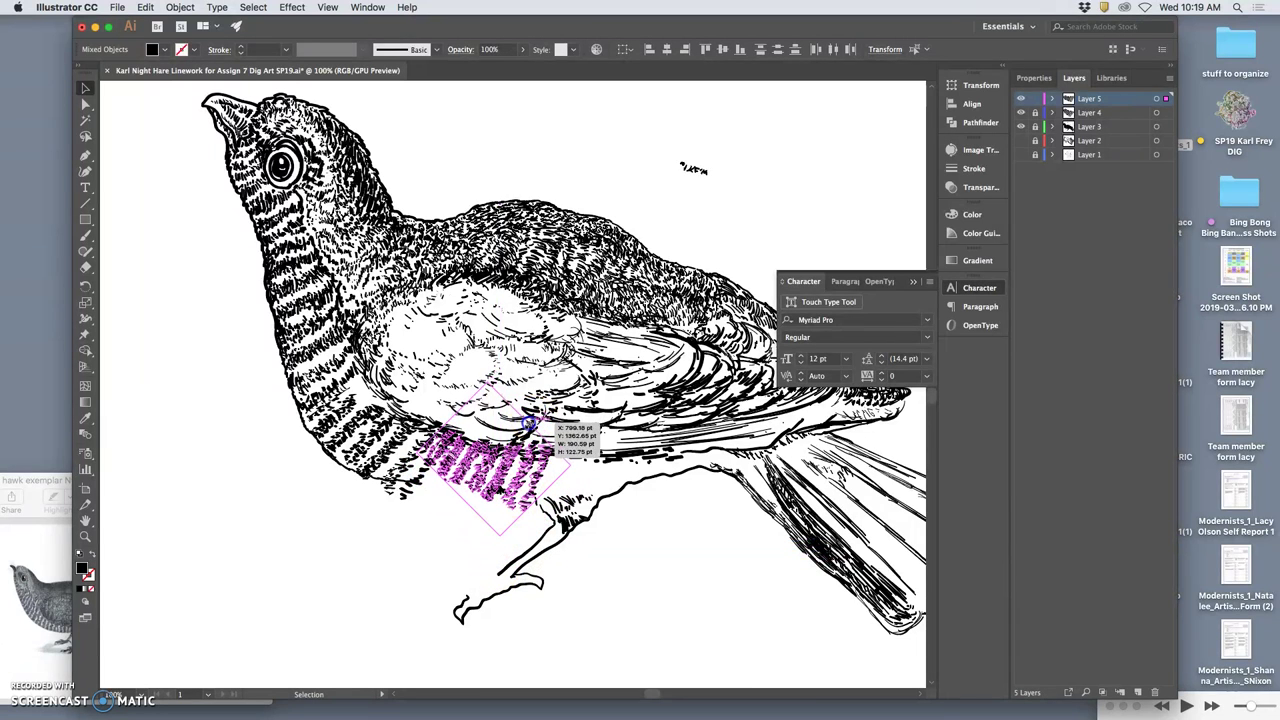
pyautogui.moveTo(574, 470); pyautogui.dragTo(575, 453)
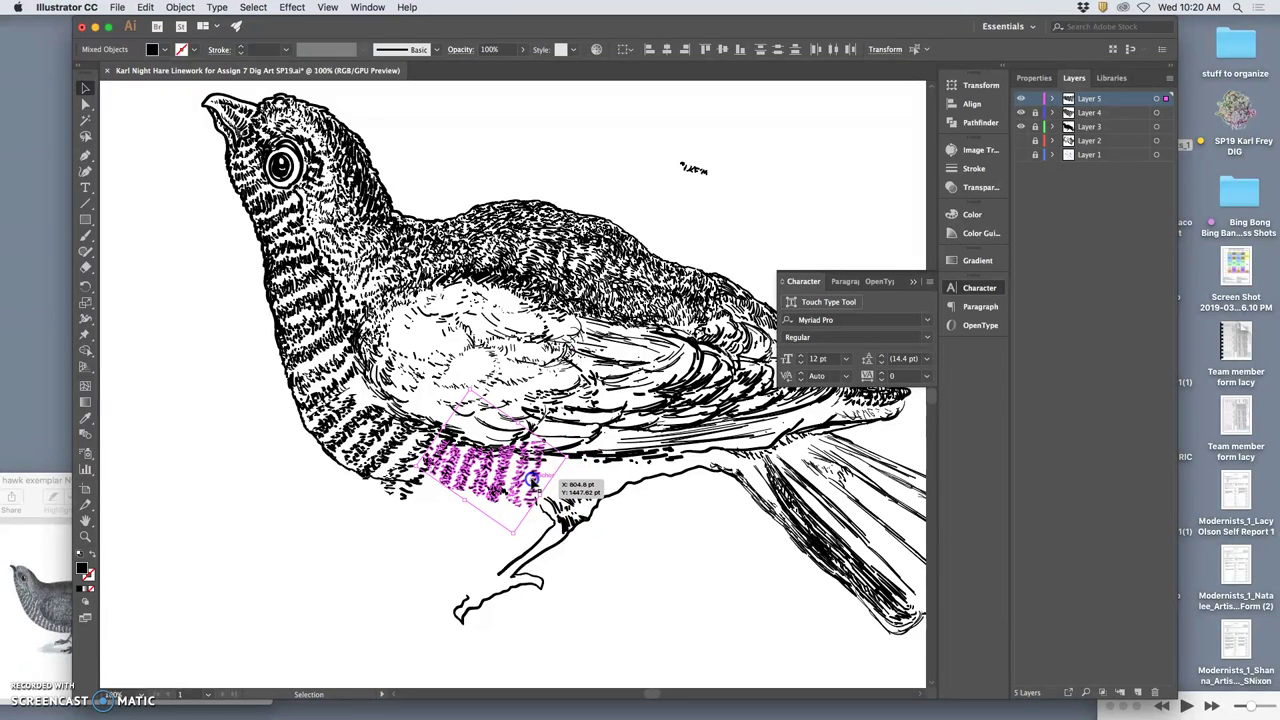
pyautogui.click(585, 546)
pyautogui.click(590, 547)
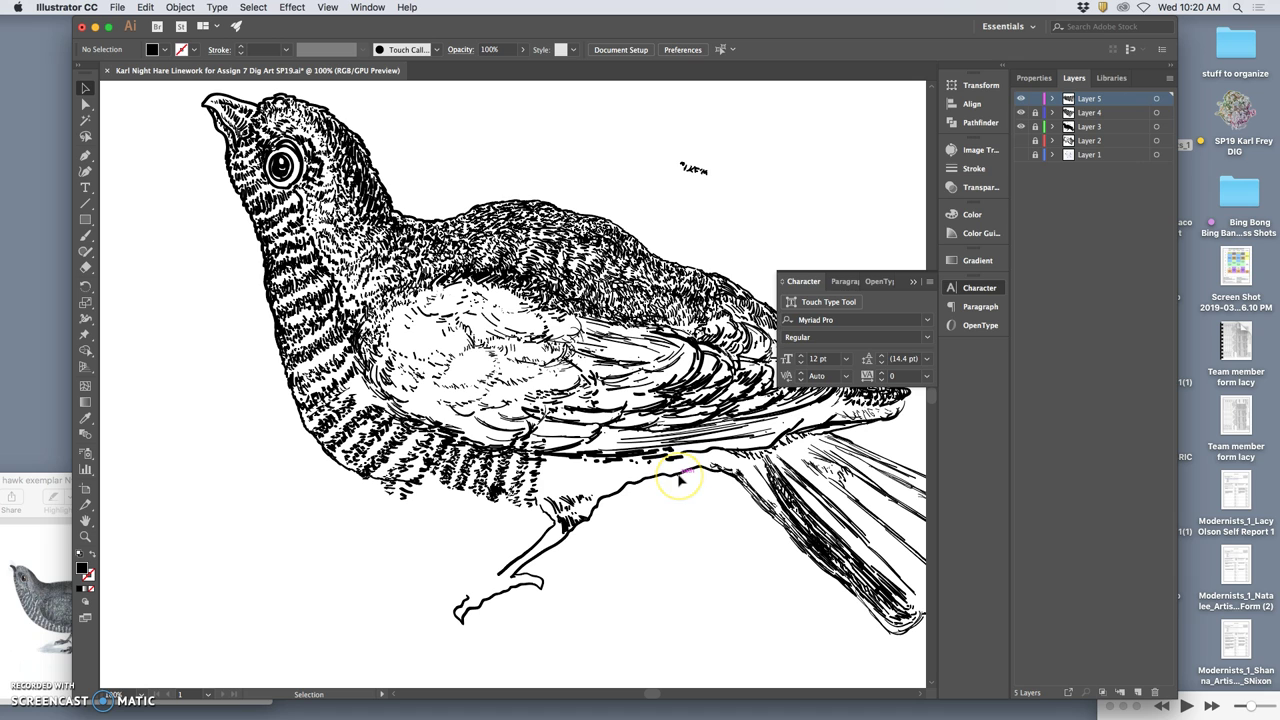
# Lock Layer 5, unlock Layer 4, and erase the Layer 4 feather strokes that stick out below the breast outline.
pyautogui.click(86, 268)
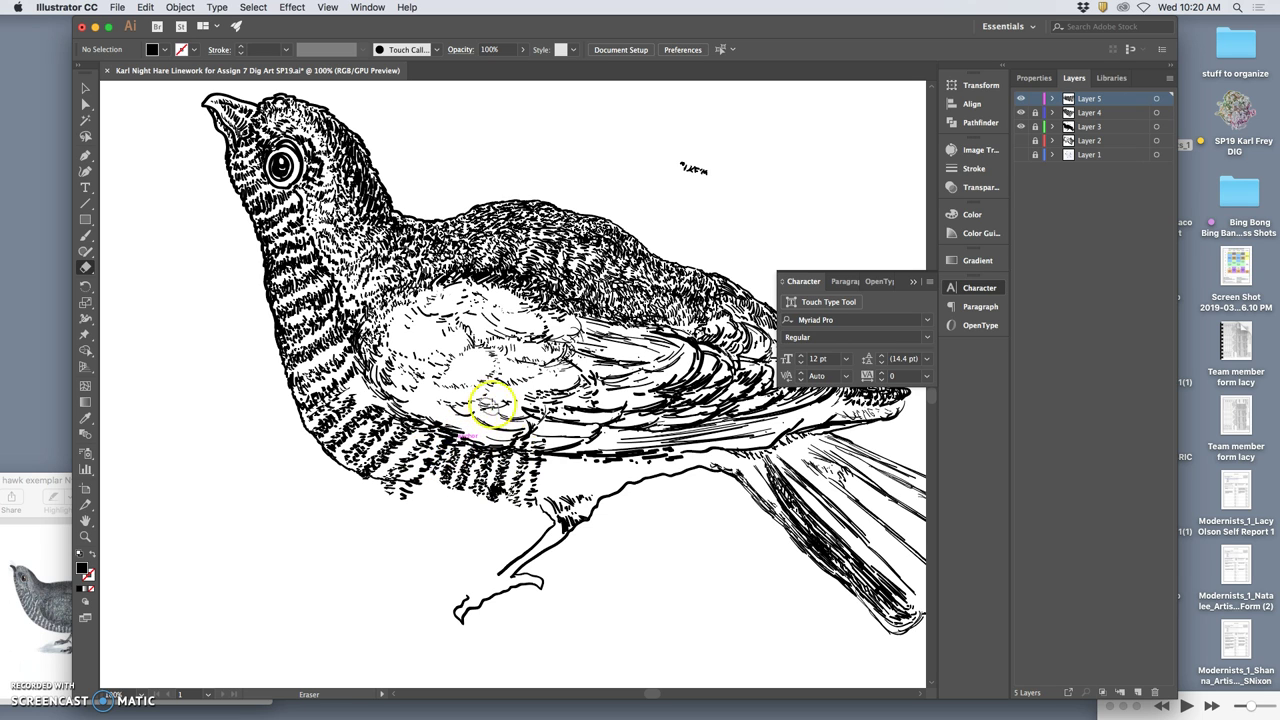
pyautogui.click(1036, 101)
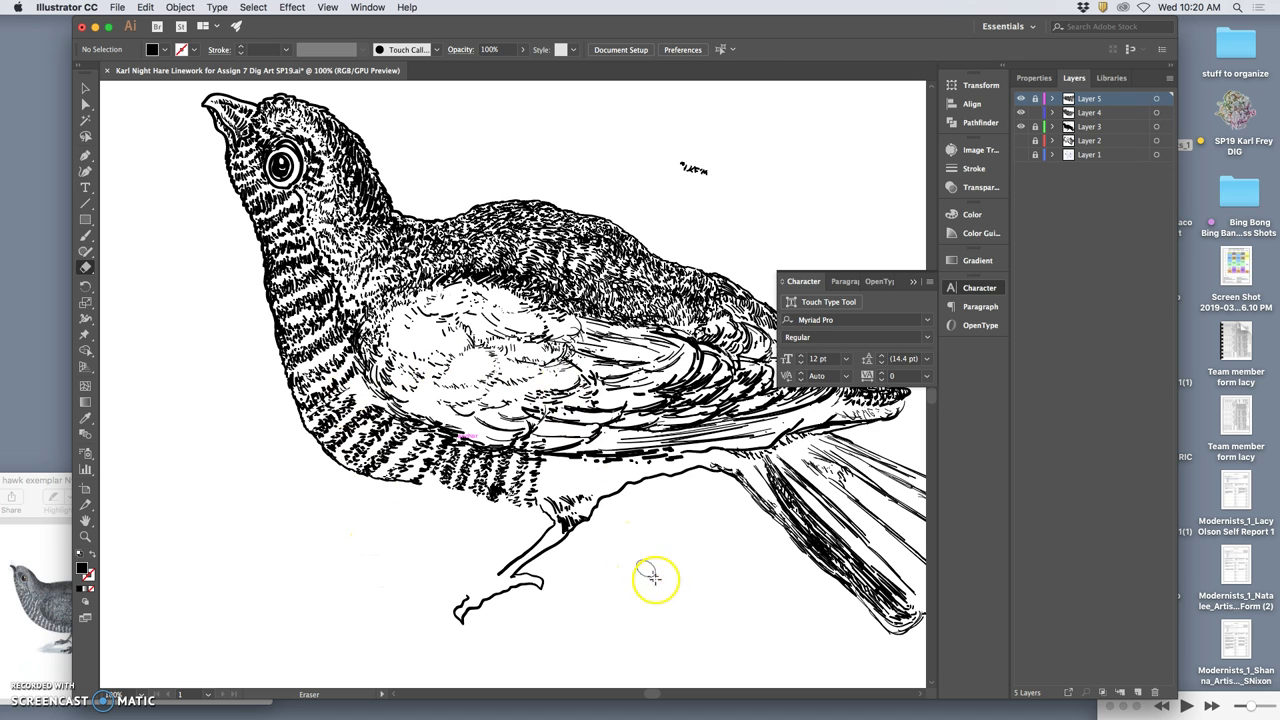
pyautogui.click(1036, 140)
# Hide and reshow Layers 5 and 4 to compare the bird with and without the added feather strokes.
pyautogui.click(1021, 103)
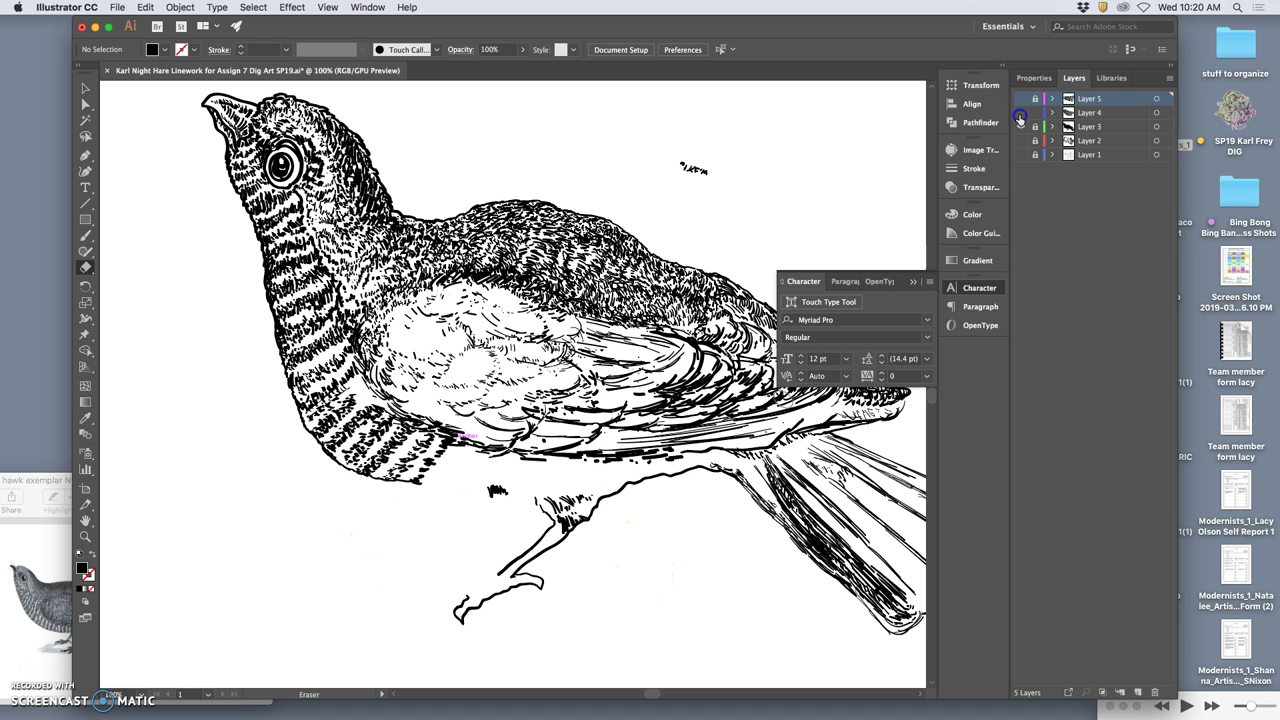
pyautogui.click(1021, 116)
pyautogui.click(1021, 116)
pyautogui.click(1021, 100)
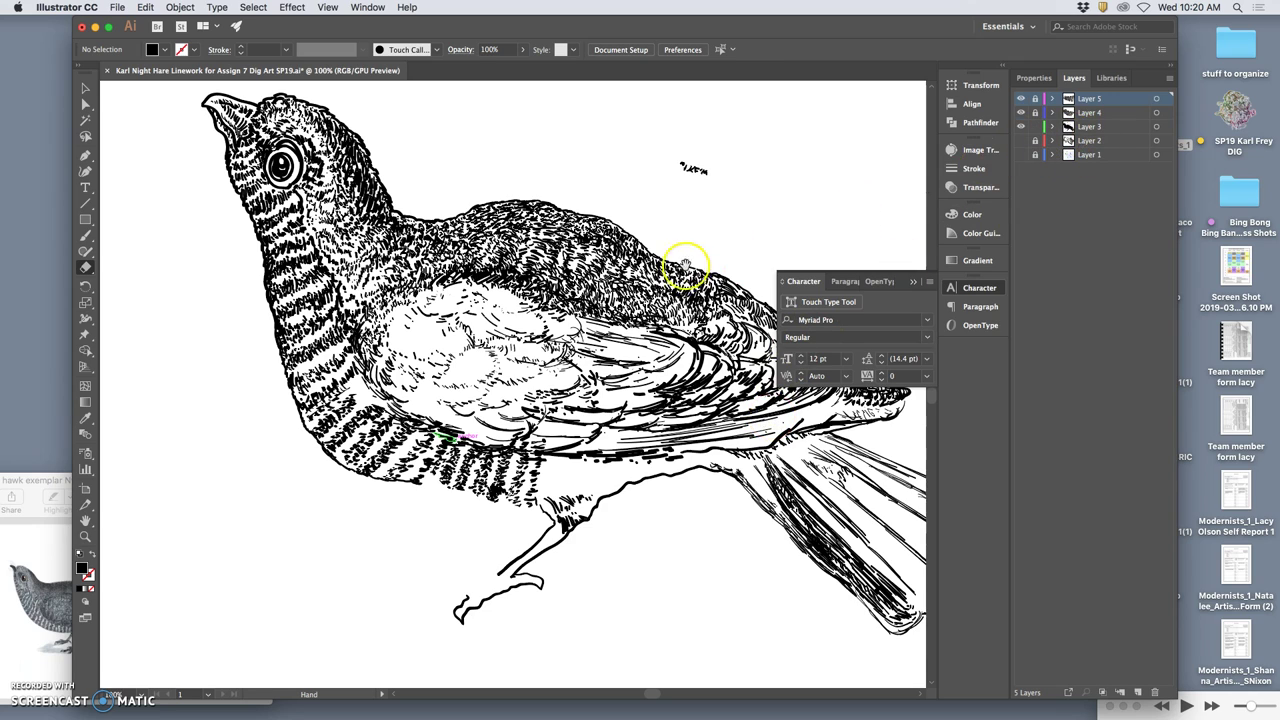
# With Layer 3 unlocked and Layer 4 locked, lasso and copy the dense dark strokes in the lowest tail feather.
pyautogui.moveTo(757, 271); pyautogui.dragTo(529, 206)
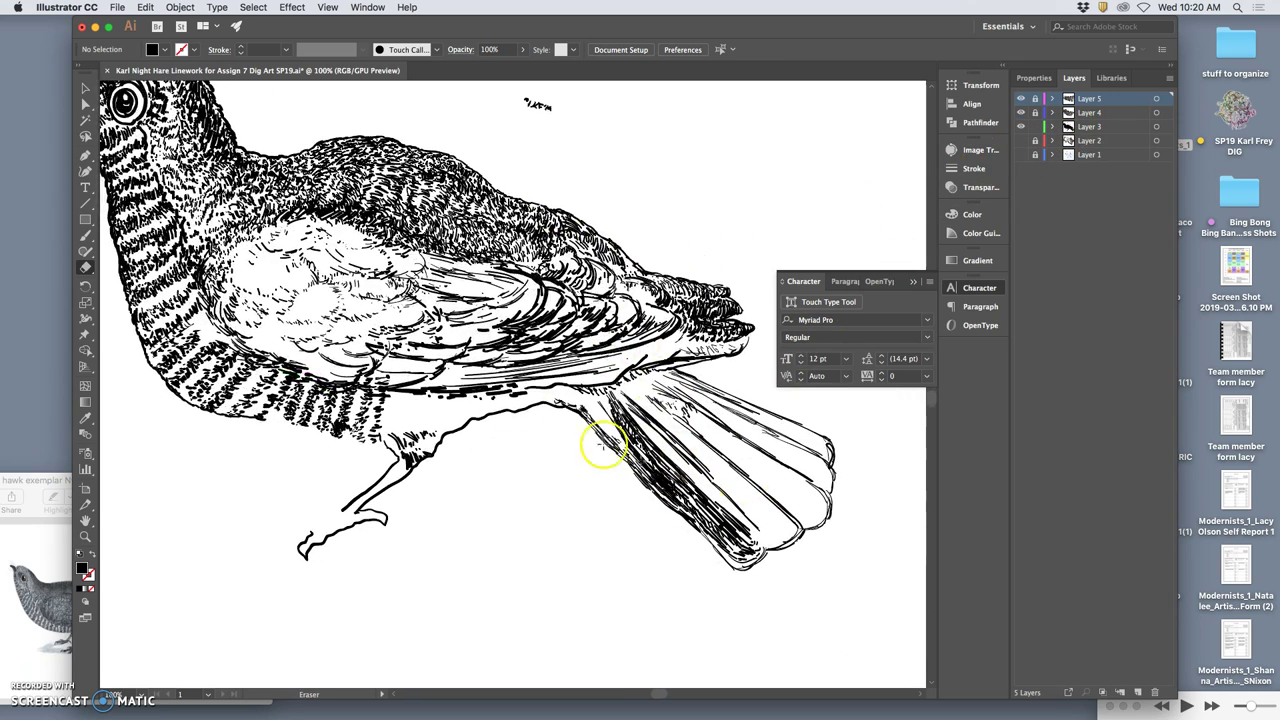
pyautogui.click(86, 135)
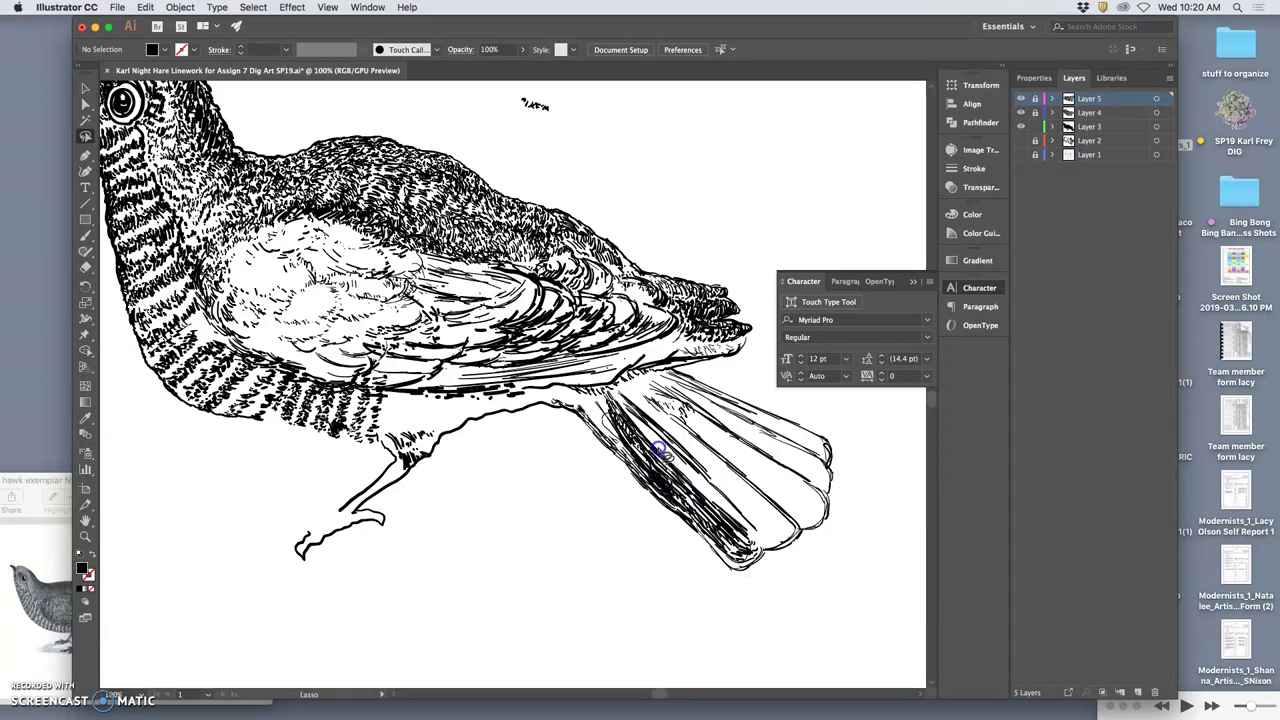
pyautogui.moveTo(622, 420); pyautogui.dragTo(608, 529)
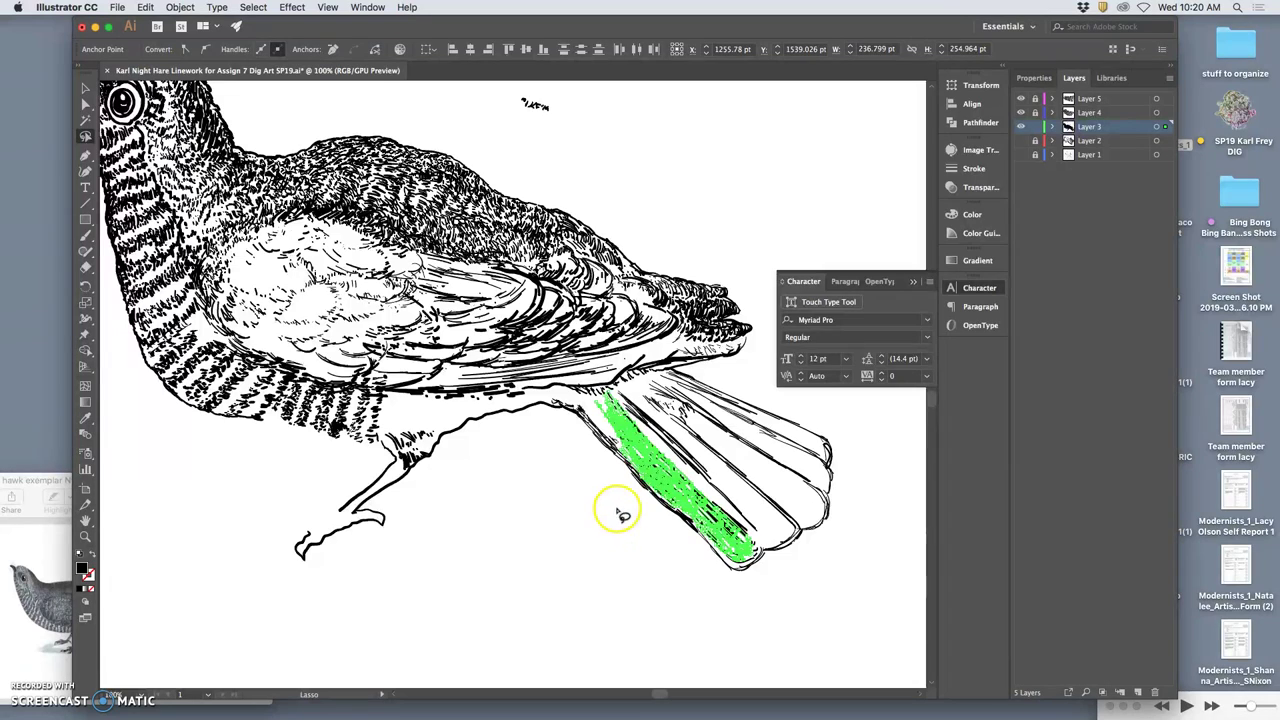
# Lock Layer 3, create a new layer above Layer 5, and paste the copied tail-feather strokes in place on it.
pyautogui.click(1035, 127)
pyautogui.click(1077, 99)
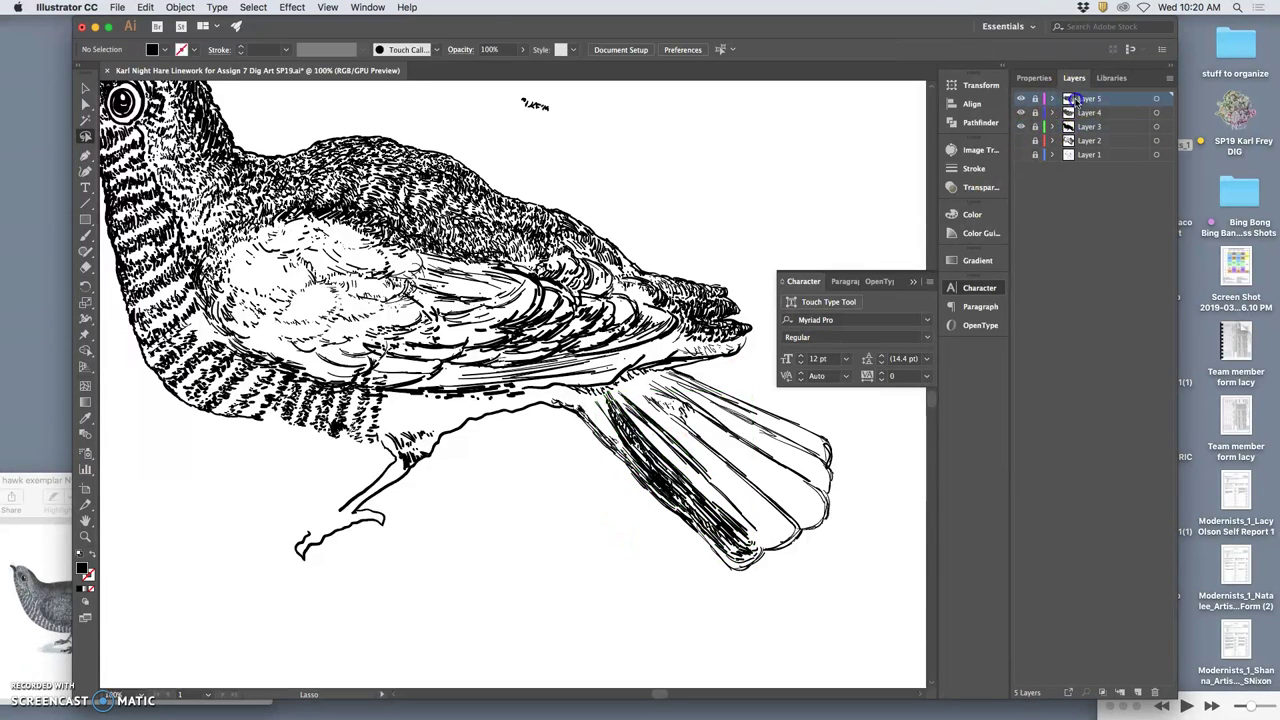
pyautogui.click(1140, 692)
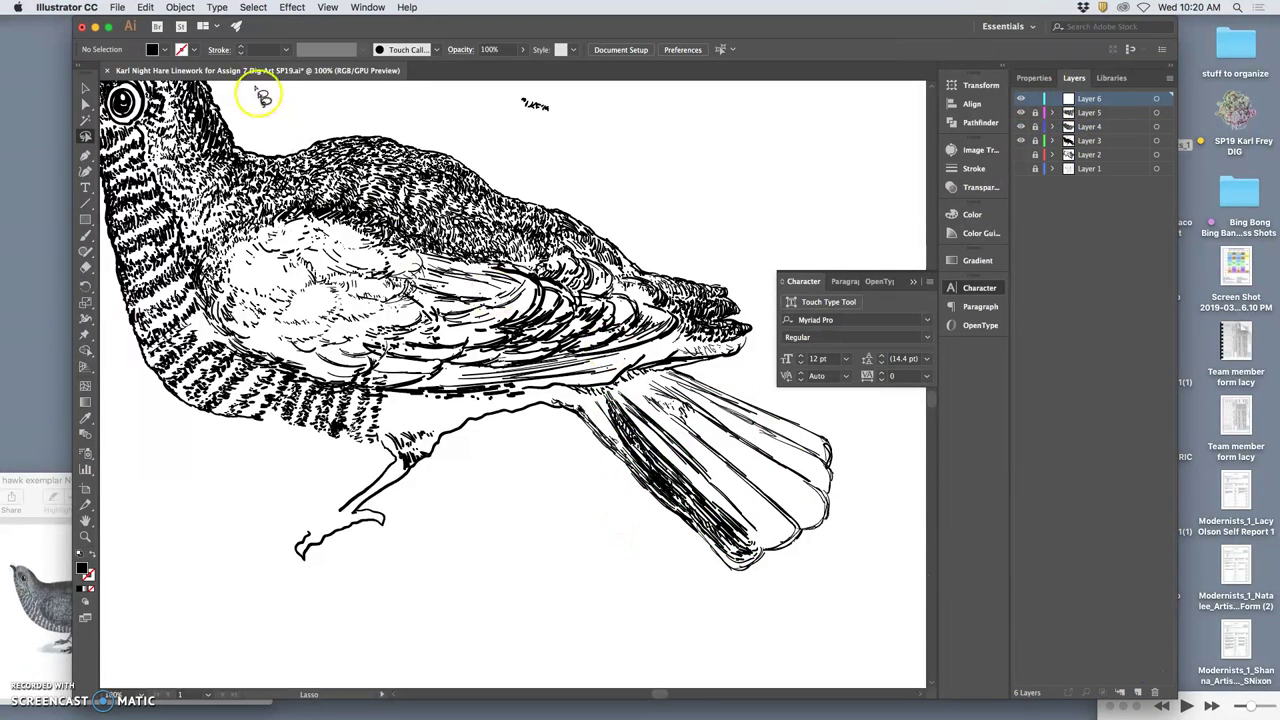
pyautogui.click(146, 7)
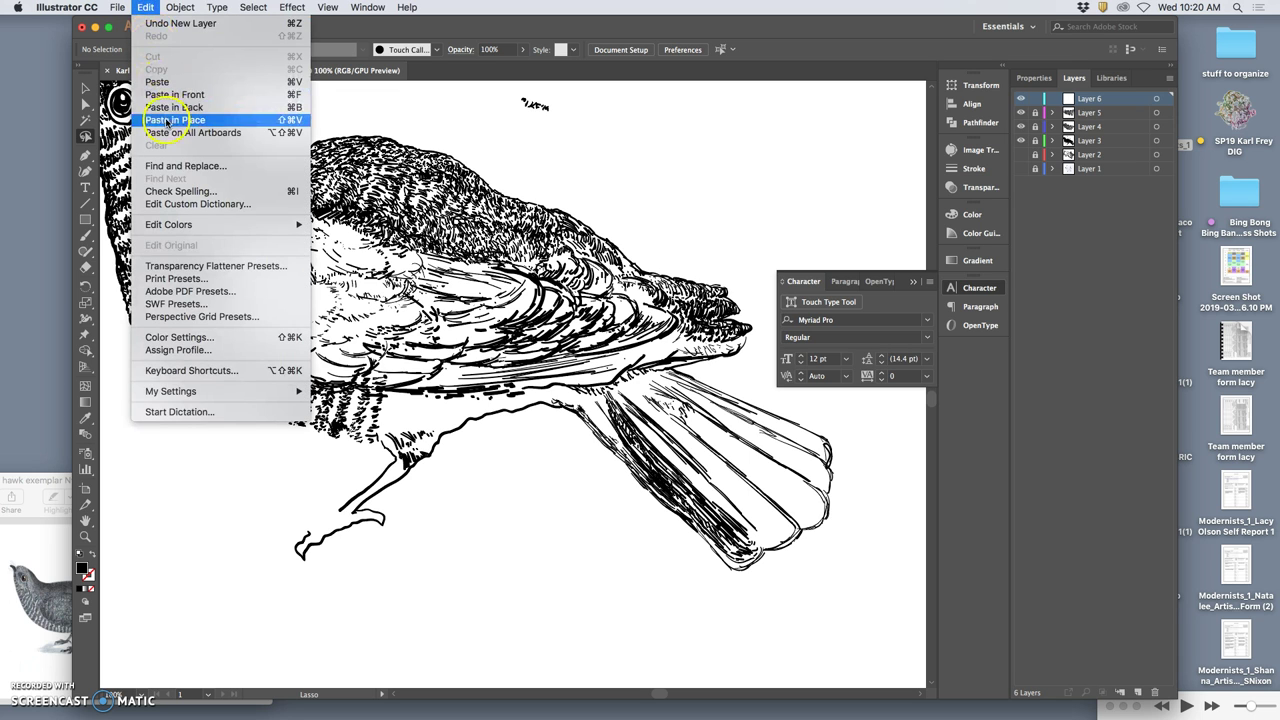
pyautogui.click(162, 122)
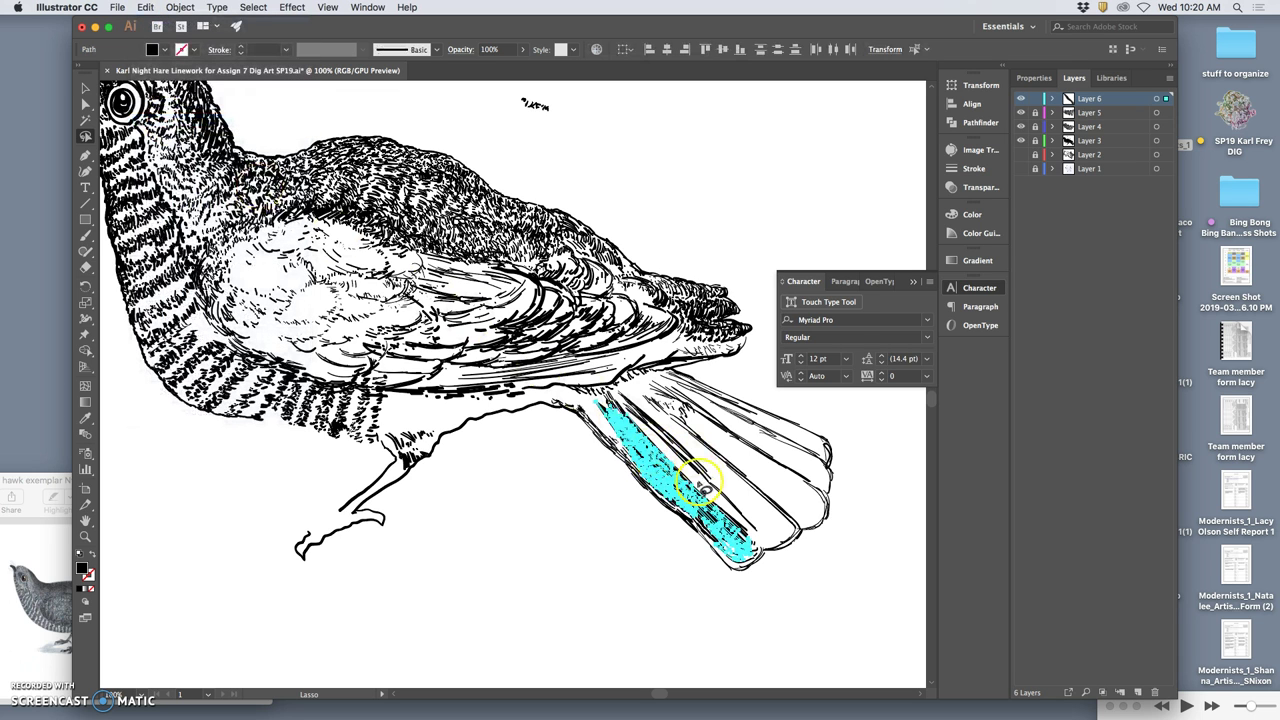
# Try moving and rotating the pasted tail strokes in the blank area below the bird, and undo back to an empty Layer 6.
pyautogui.click(85, 88)
pyautogui.moveTo(628, 481)
pyautogui.mouseDown()
pyautogui.moveTo(470, 505)
pyautogui.moveTo(448, 566)
pyautogui.mouseUp()
pyautogui.moveTo(578, 483); pyautogui.dragTo(526, 462)
pyautogui.click(620, 553)
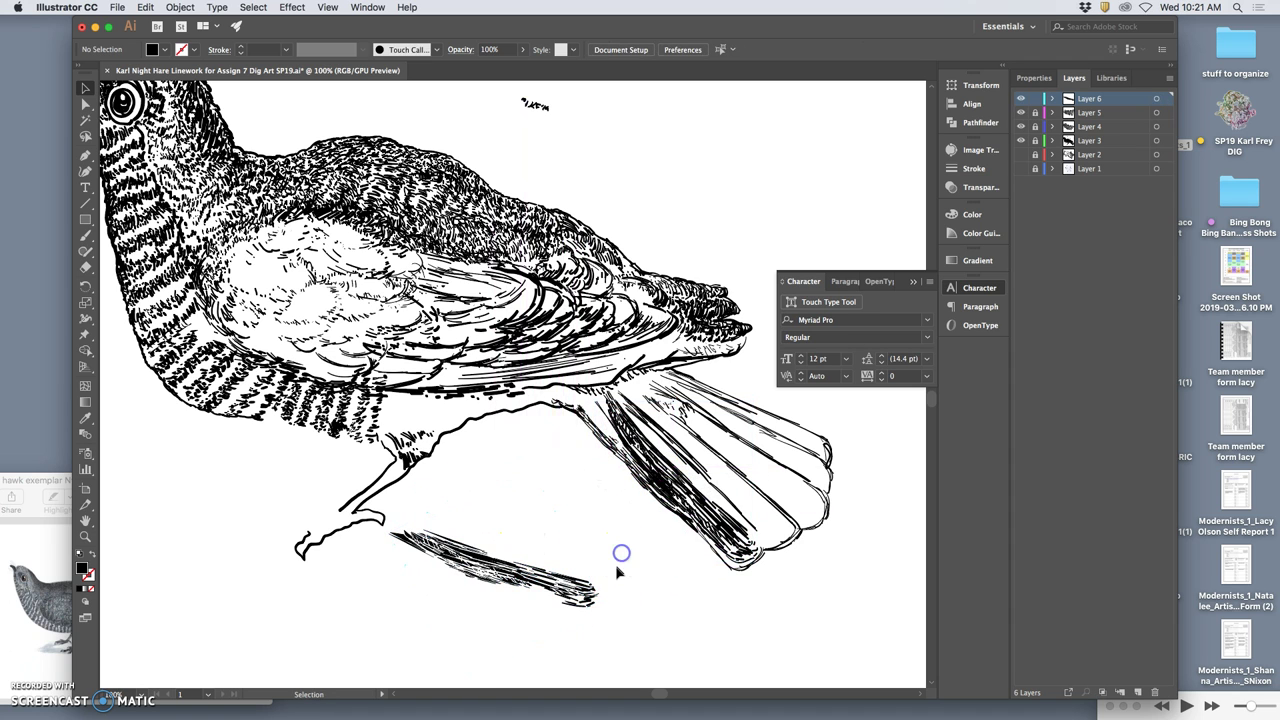
pyautogui.press('super+equal')
pyautogui.press('super+equal')
pyautogui.press('super+equal')
pyautogui.moveTo(543, 593); pyautogui.dragTo(529, 178)
pyautogui.scroll(-3, 564, 404)
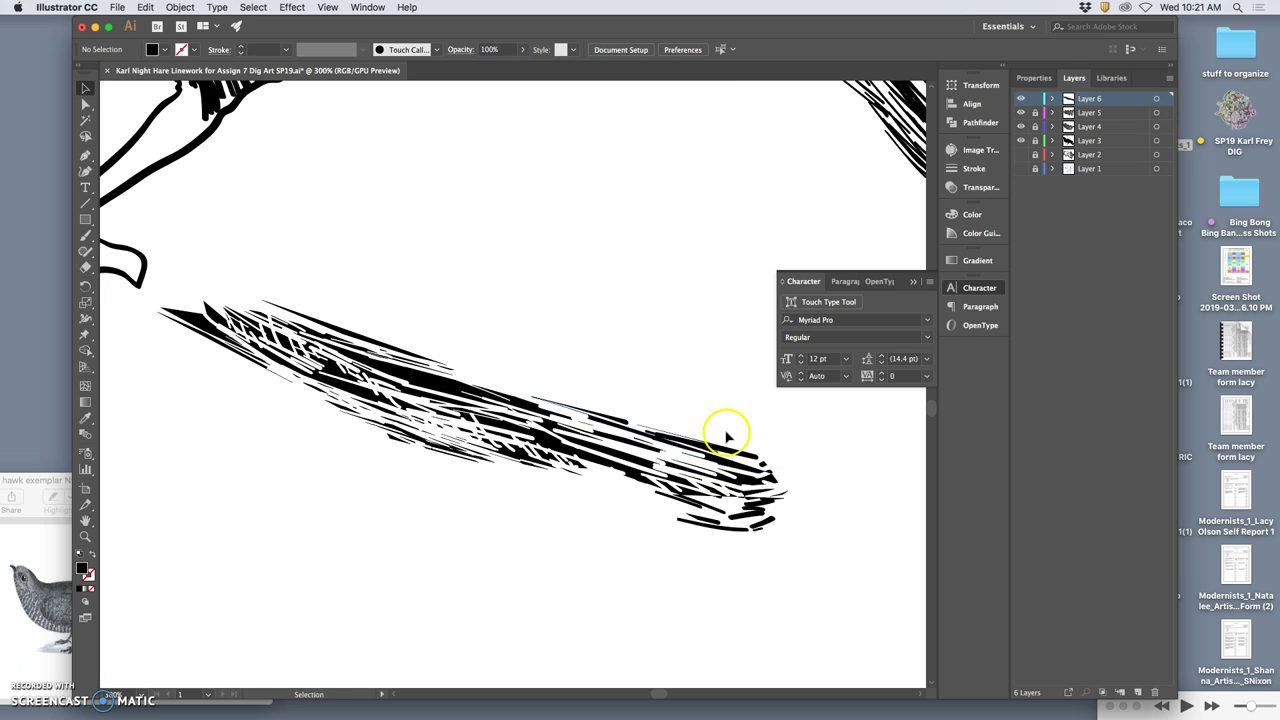
pyautogui.press('super+z')
pyautogui.press('super+z')
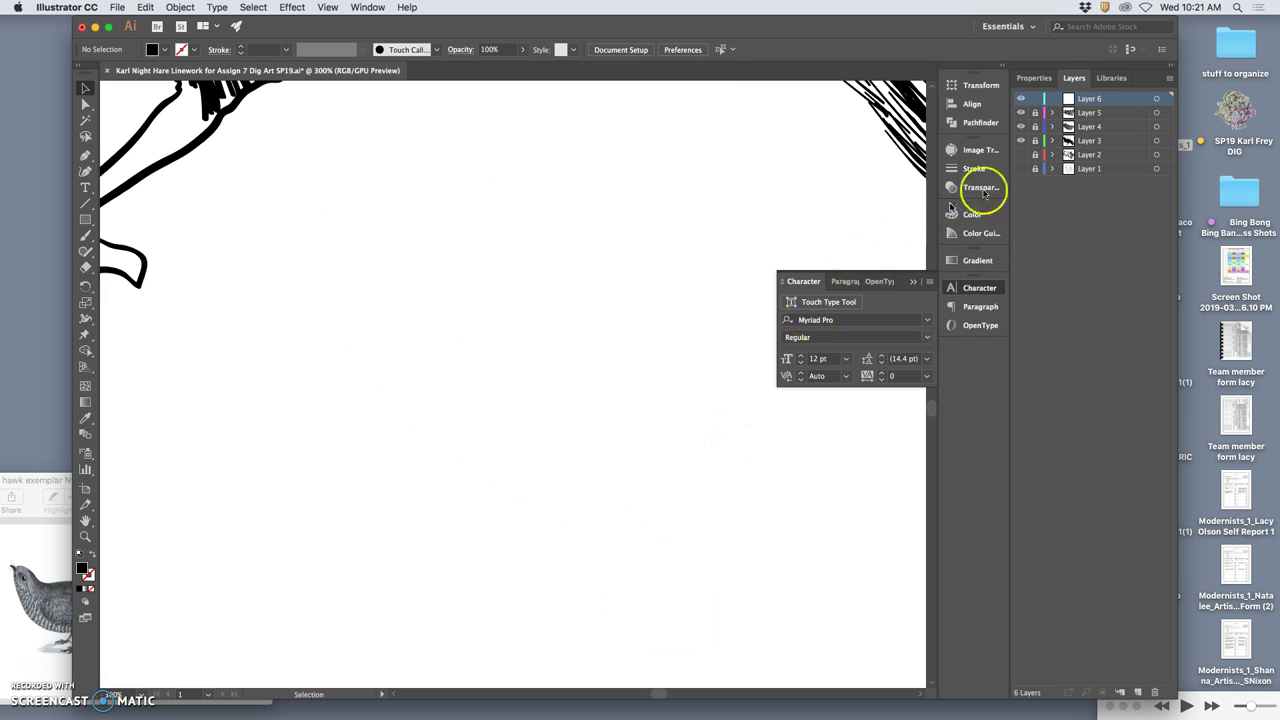
# Unlock Layer 3 and lasso the whole lowest tail feather, including its outline strokes, to copy it.
pyautogui.click(1035, 140)
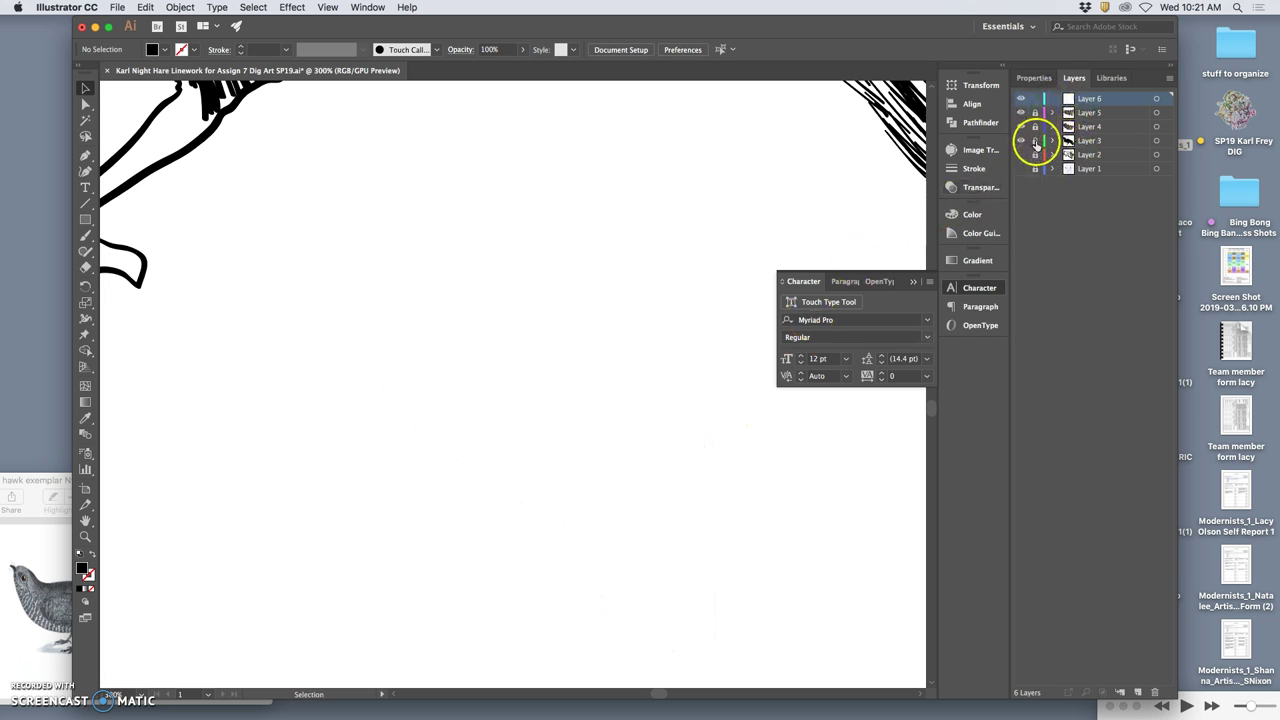
pyautogui.press('super+1')
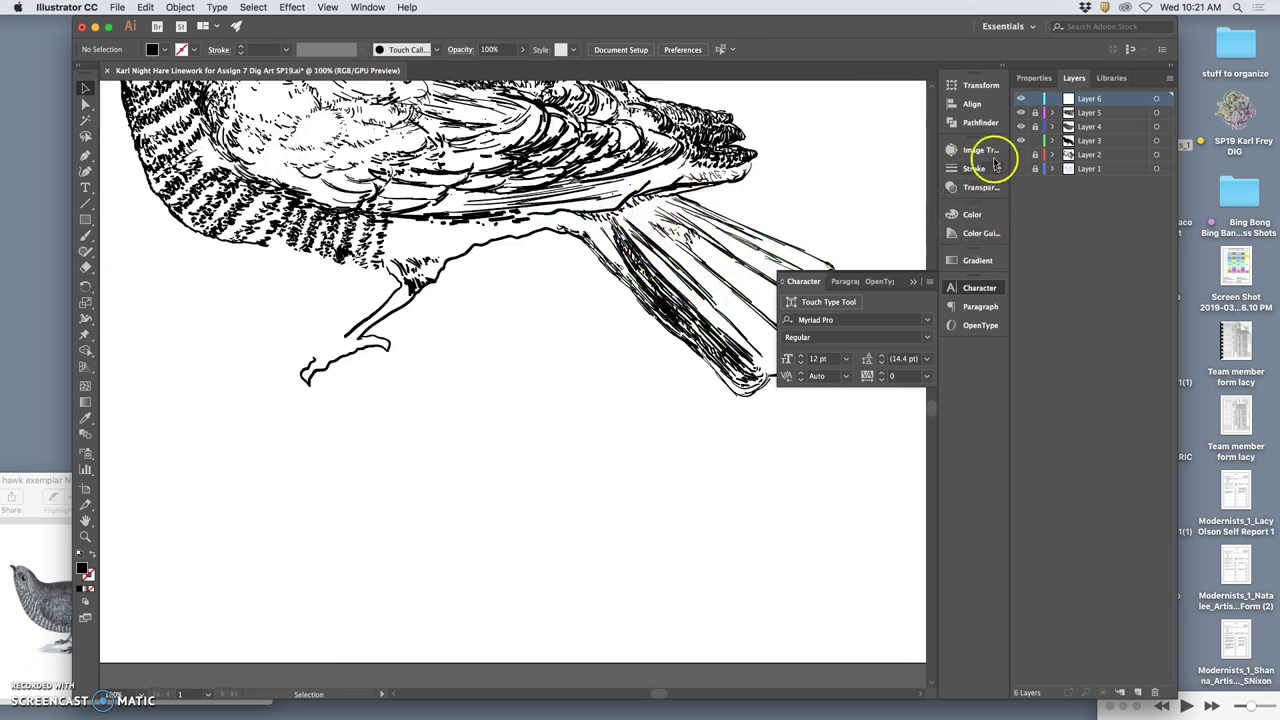
pyautogui.click(85, 135)
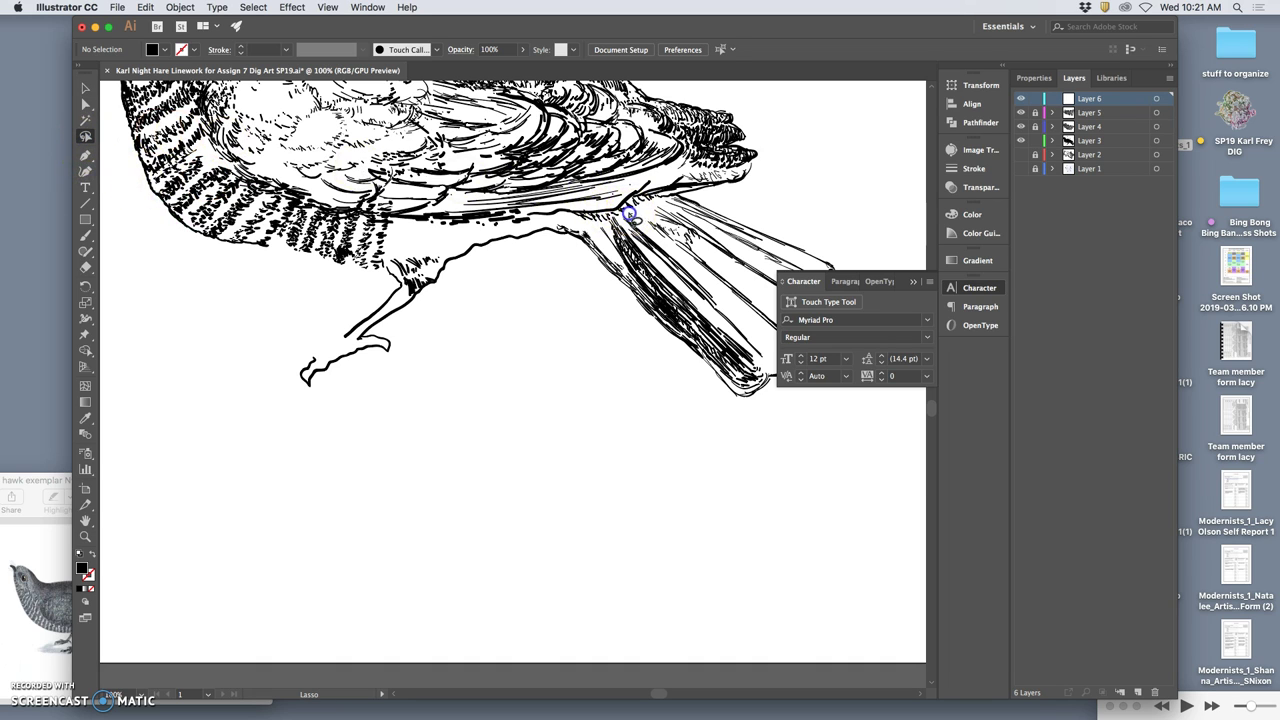
pyautogui.moveTo(591, 264)
pyautogui.mouseDown()
pyautogui.moveTo(660, 381)
pyautogui.moveTo(739, 424)
pyautogui.moveTo(771, 393)
pyautogui.mouseUp()
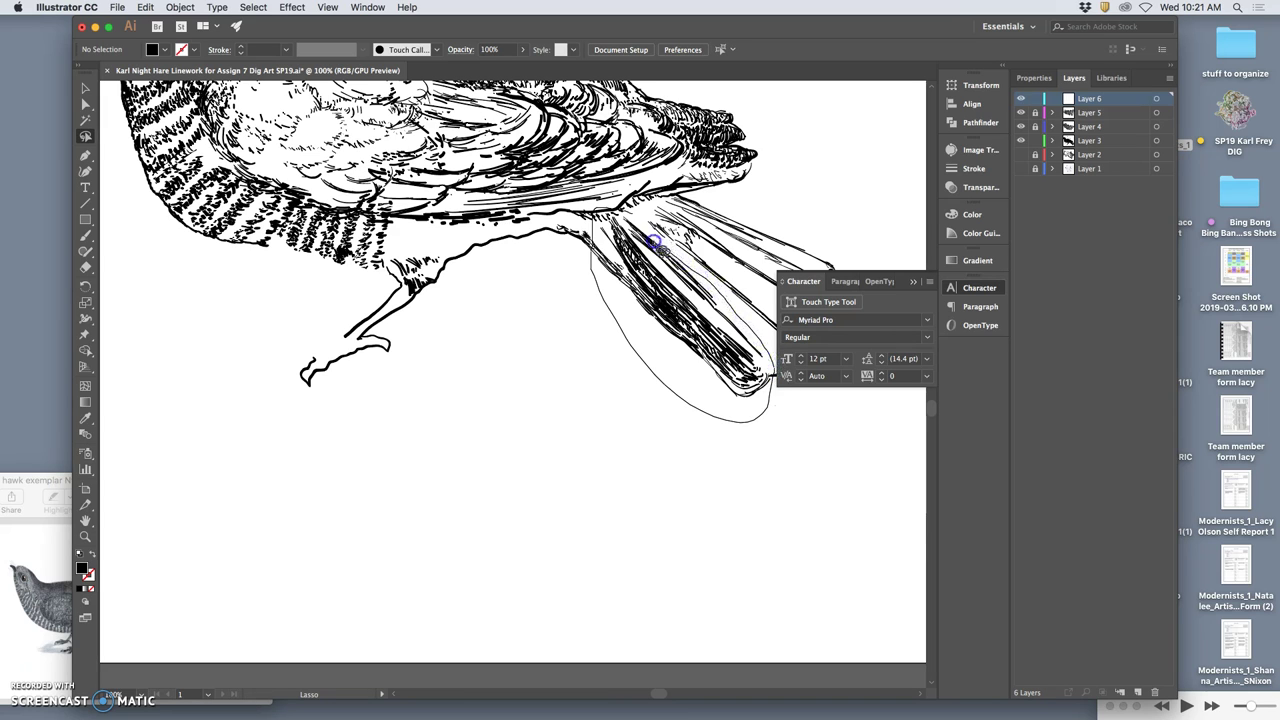
pyautogui.moveTo(633, 220); pyautogui.dragTo(634, 222)
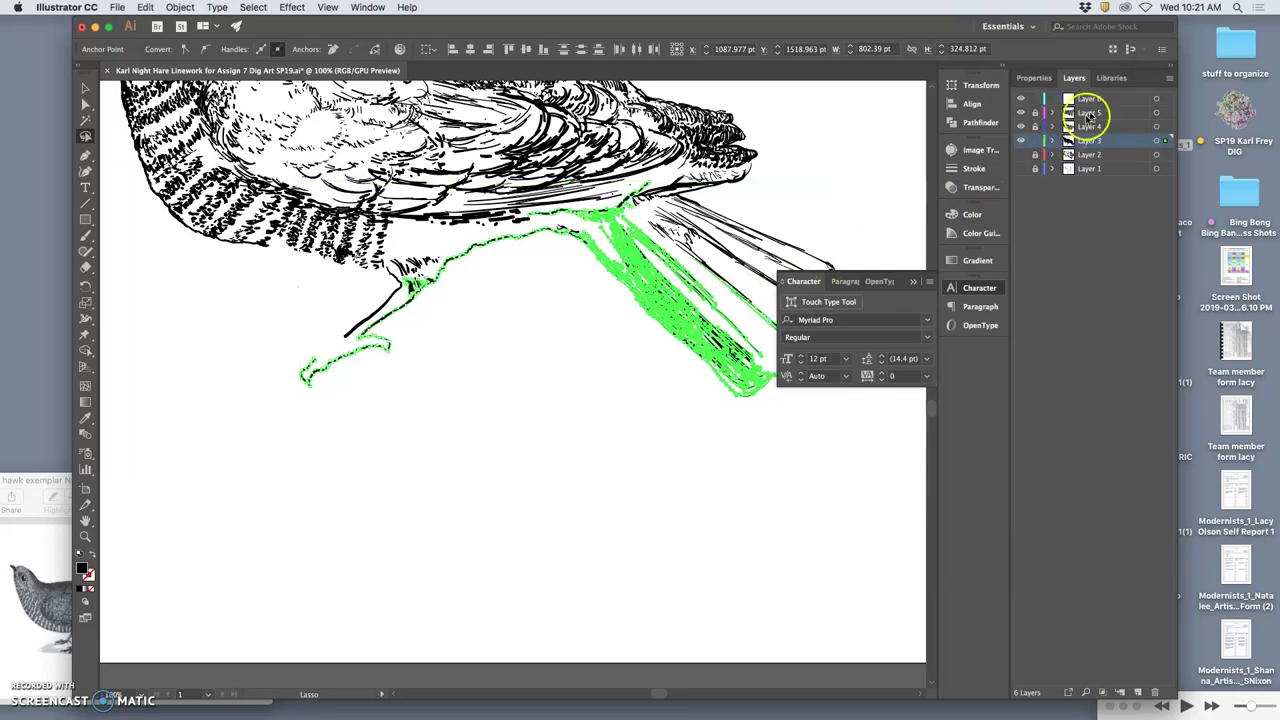
# Lock Layer 3, make Layer 6 active, and paste the copied tail feather in place on it.
pyautogui.click(1035, 140)
pyautogui.click(1090, 100)
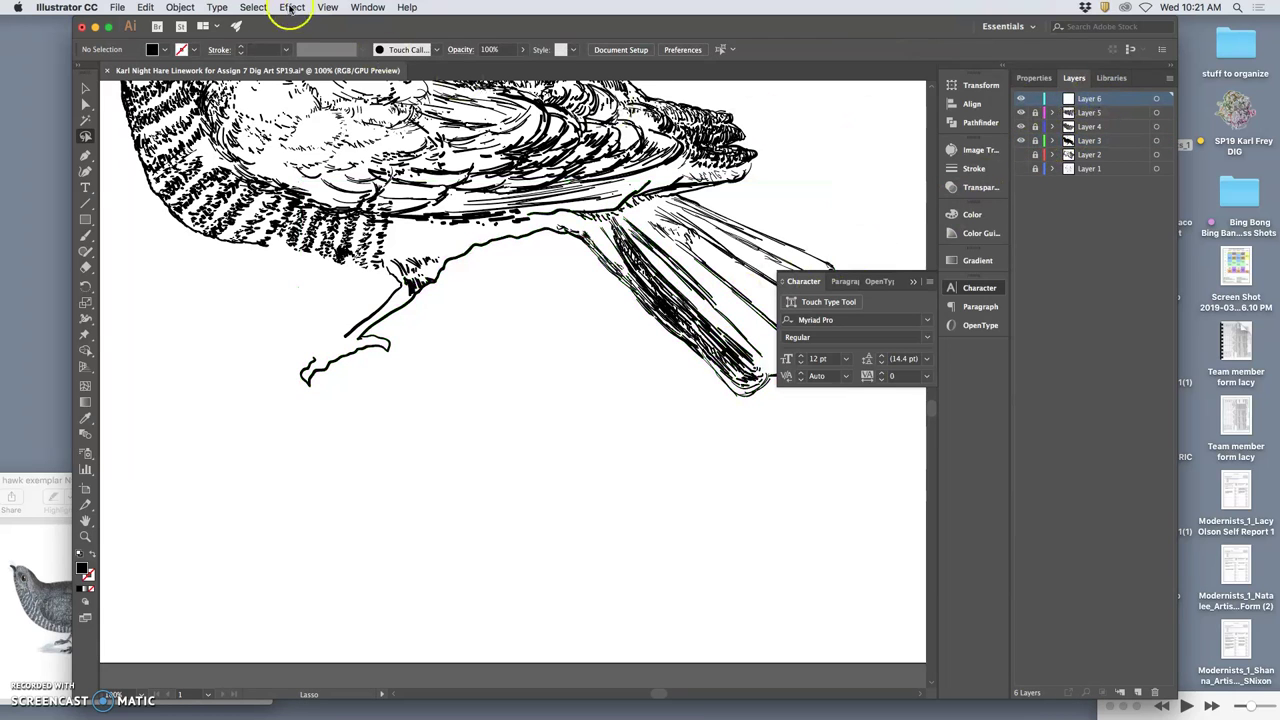
pyautogui.click(148, 8)
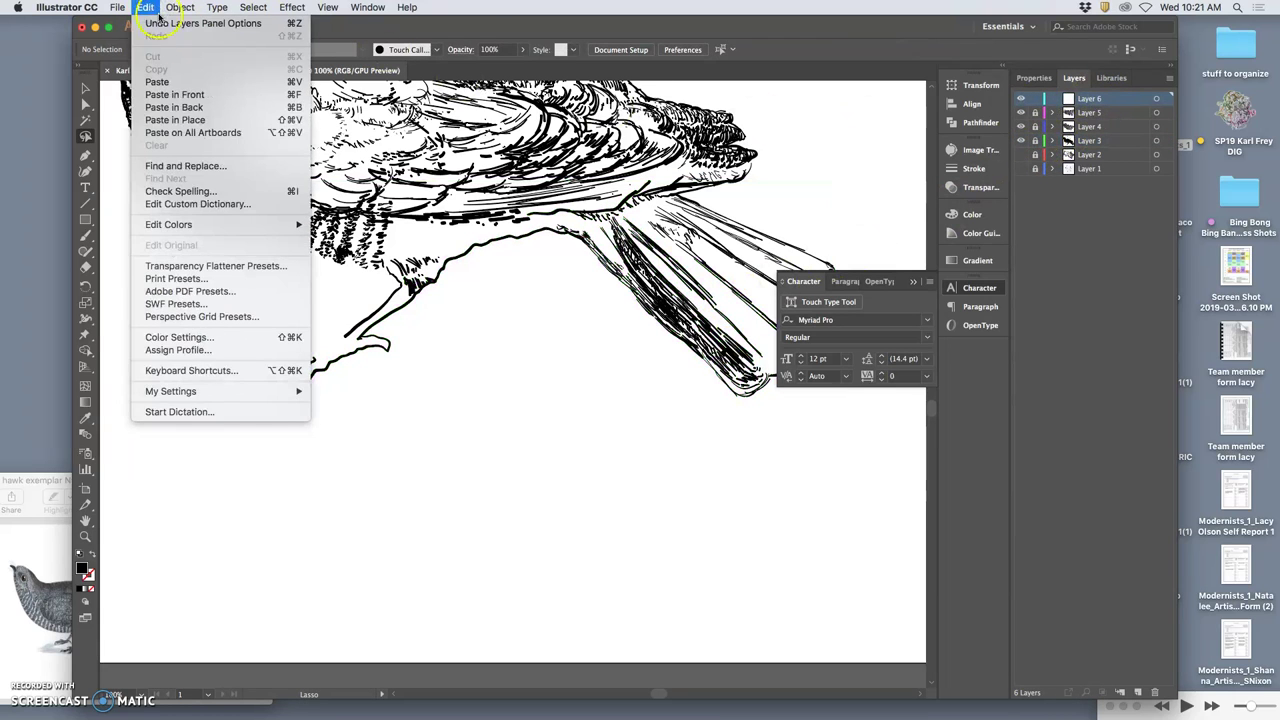
pyautogui.click(175, 120)
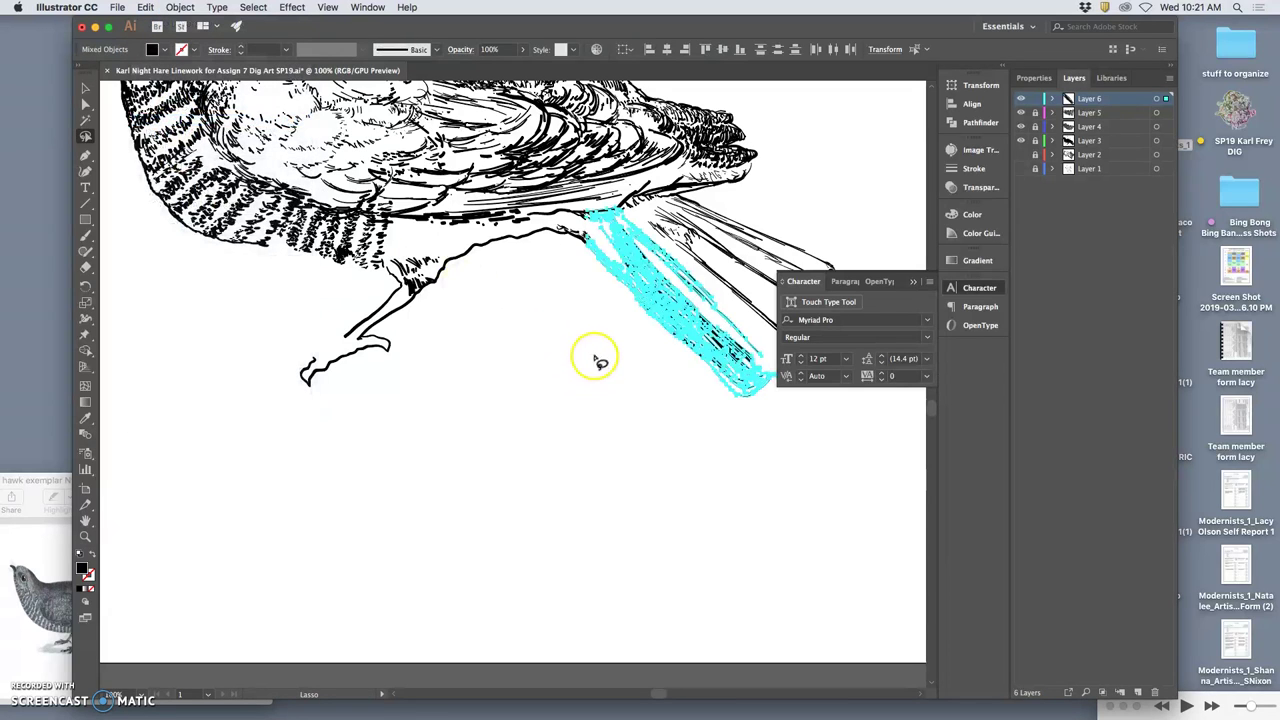
# Move the pasted tail feather into the blank area below the bird and deselect it.
pyautogui.click(85, 89)
pyautogui.moveTo(586, 251); pyautogui.dragTo(531, 432)
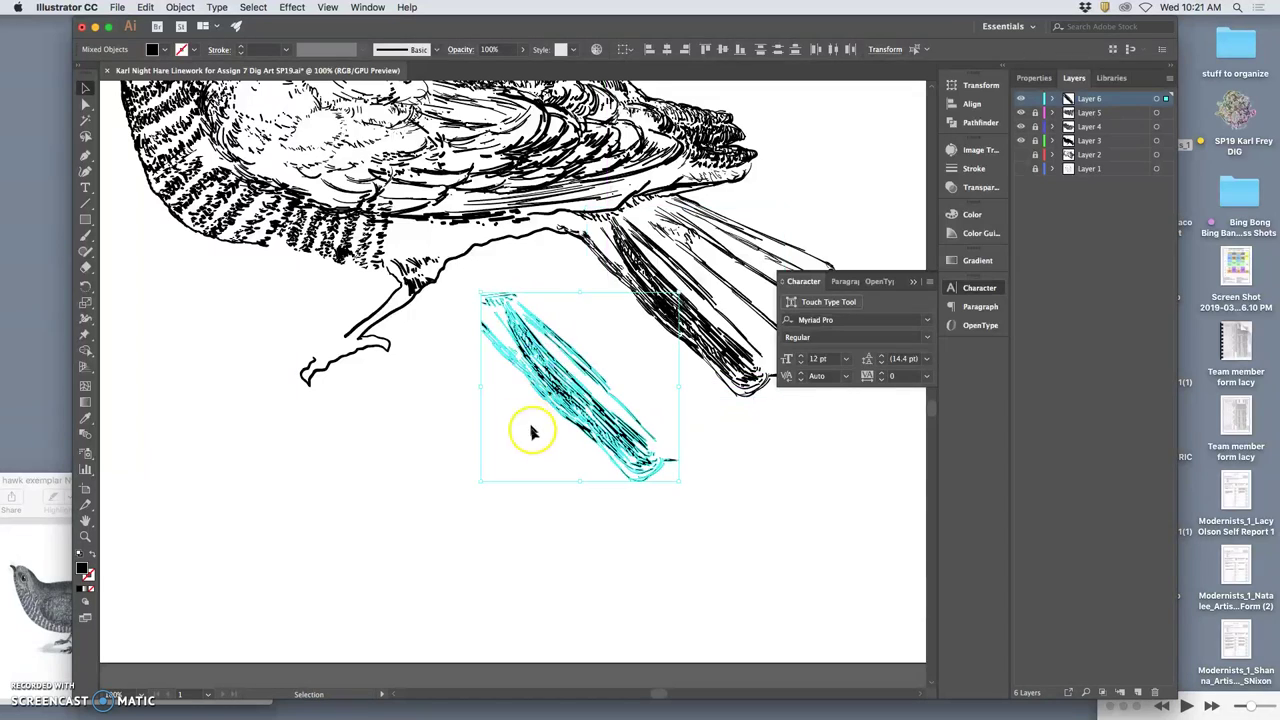
pyautogui.click(533, 443)
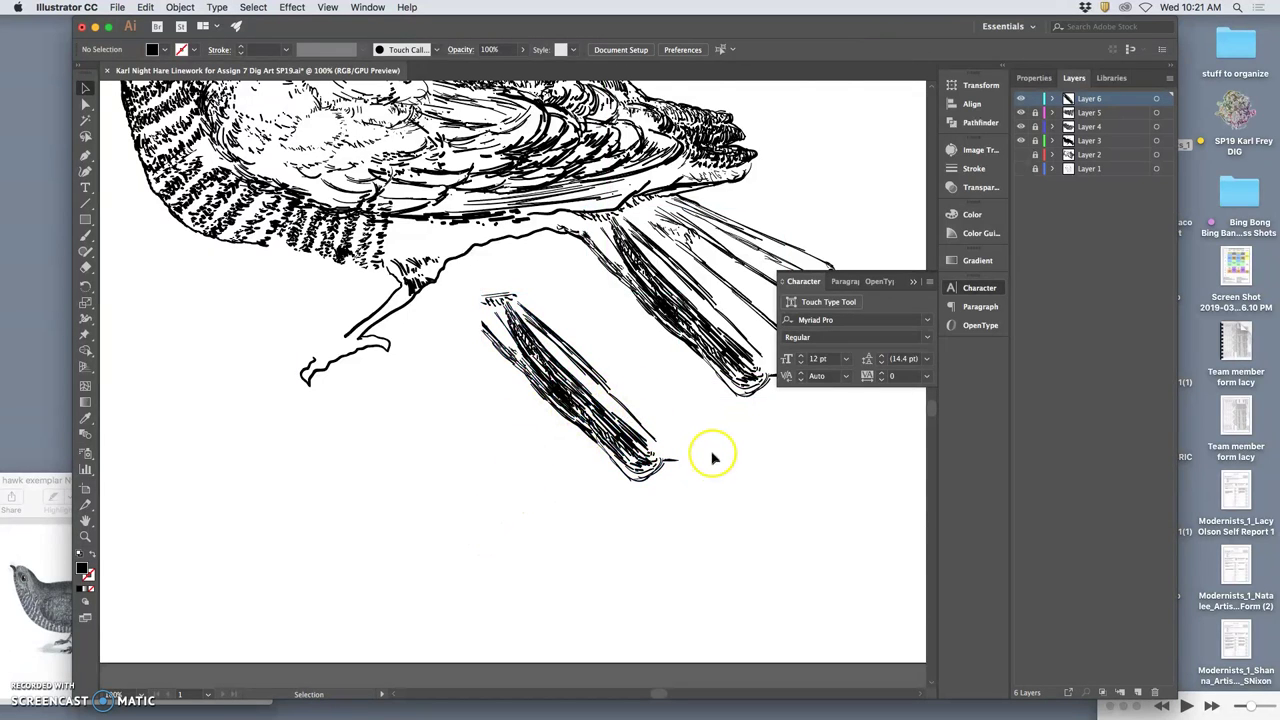
# Erase the stray outline strokes around the edge, tip and upper end of the copied feather.
pyautogui.click(85, 267)
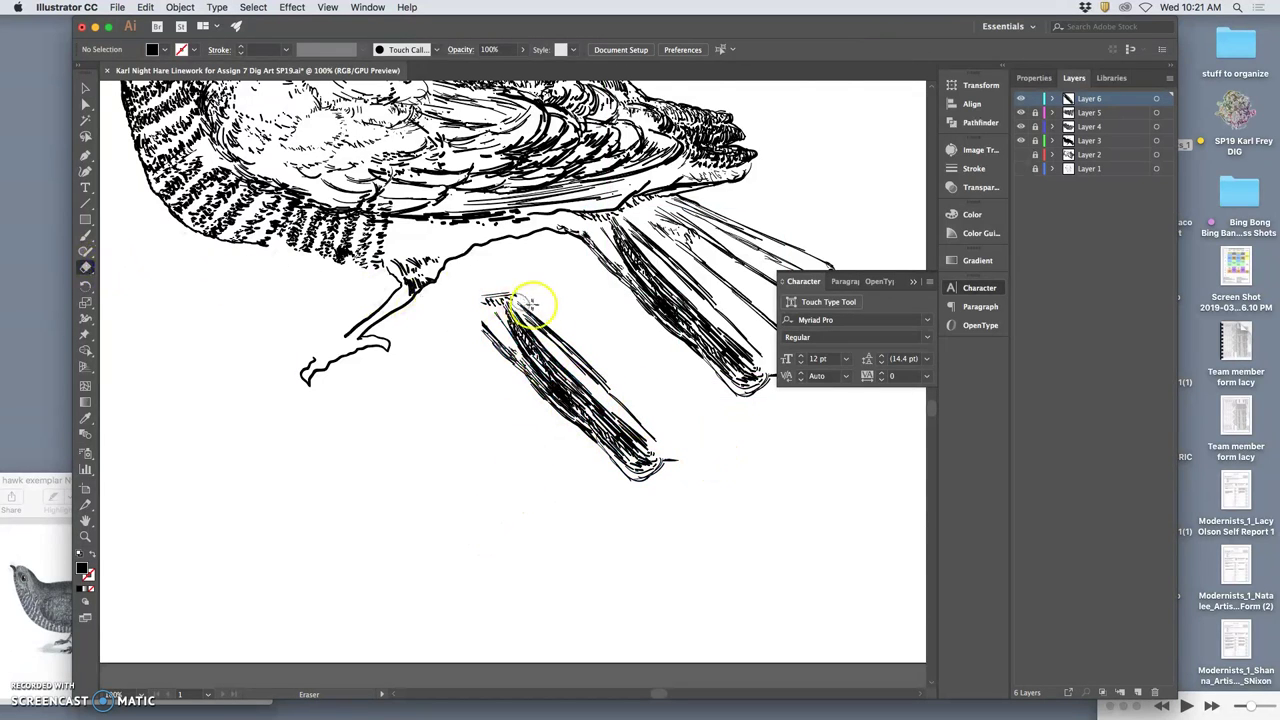
pyautogui.moveTo(582, 344); pyautogui.dragTo(632, 402)
pyautogui.moveTo(662, 442)
pyautogui.mouseDown()
pyautogui.moveTo(678, 458)
pyautogui.moveTo(659, 483)
pyautogui.mouseUp()
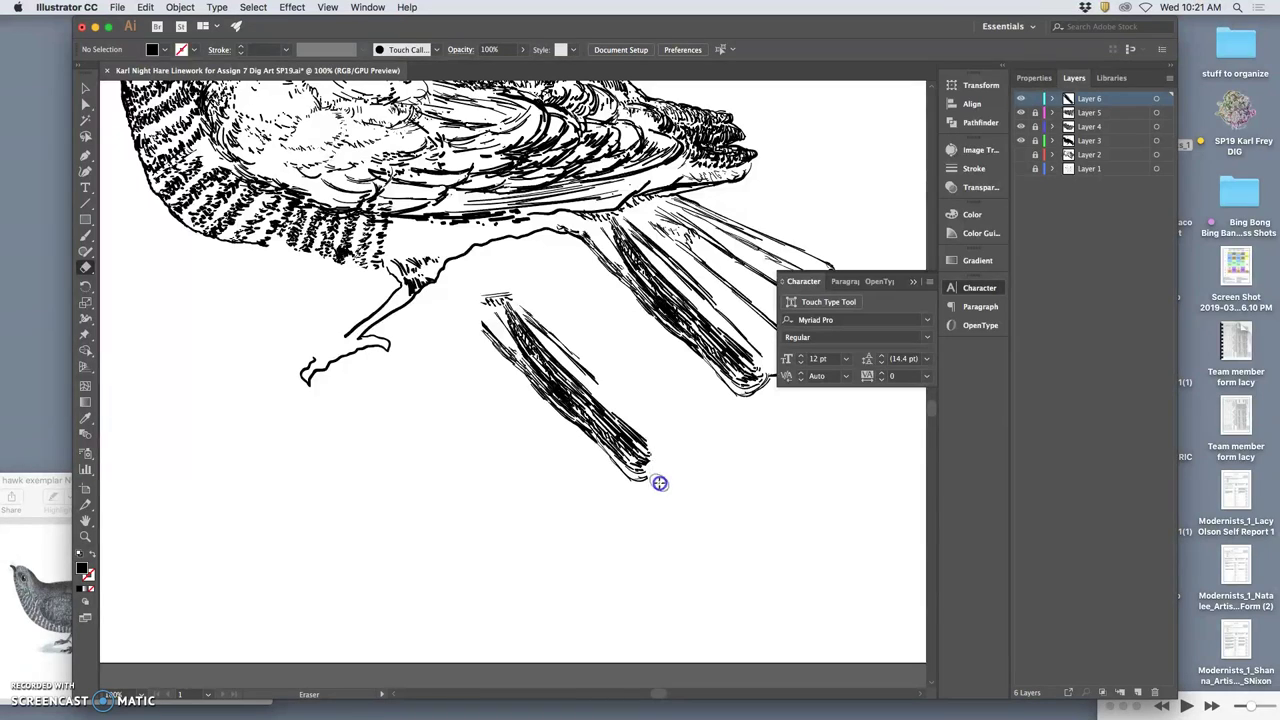
pyautogui.click(473, 343)
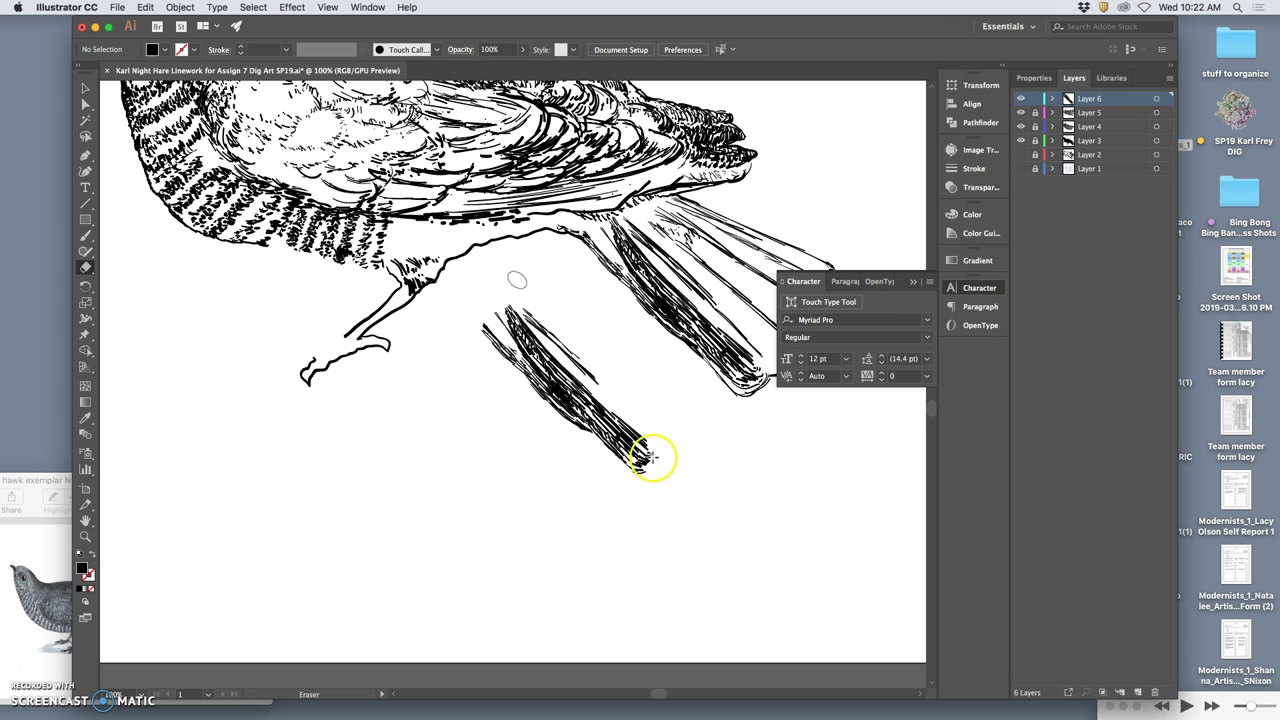
# Select all artwork on Layer 6, then move, rotate and scale the feather strokes to lie nearly horizontally across the lower wing.
pyautogui.click(1159, 112)
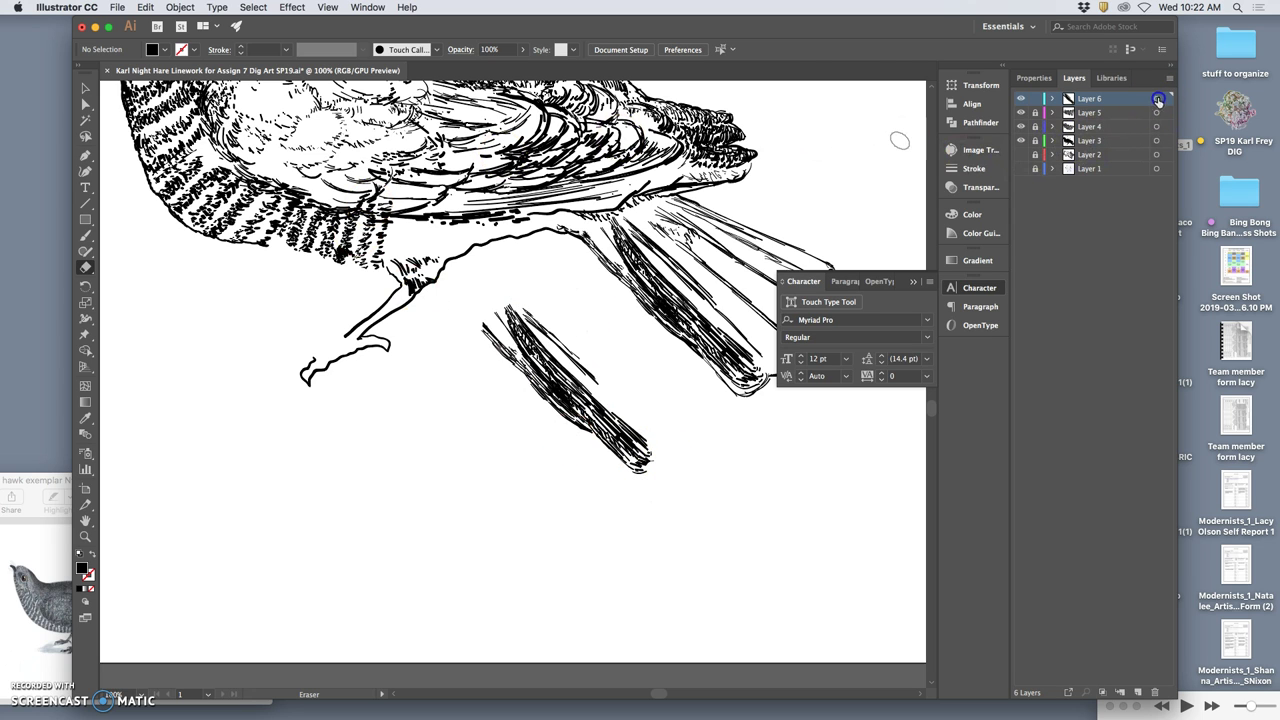
pyautogui.click(1159, 99)
pyautogui.press('v')
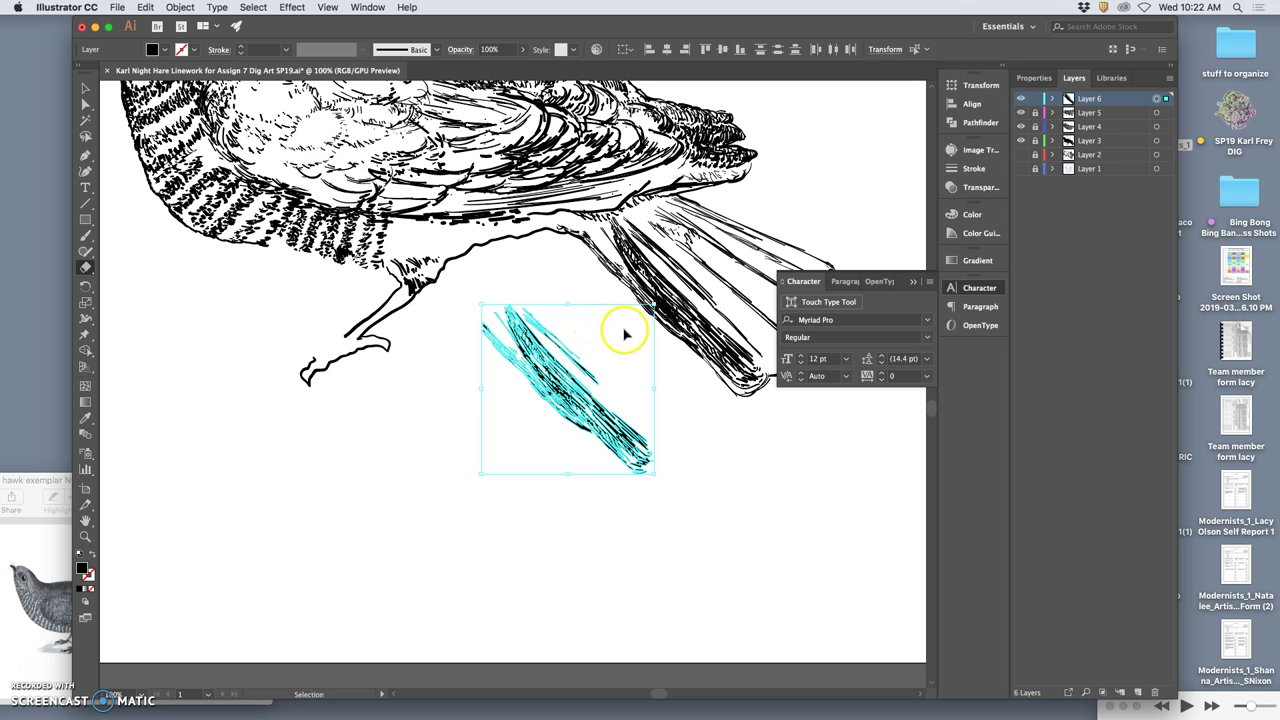
pyautogui.hotkey('shift', 'e')
pyautogui.click(84, 90)
pyautogui.moveTo(486, 314)
pyautogui.mouseDown()
pyautogui.moveTo(520, 345)
pyautogui.moveTo(497, 180)
pyautogui.mouseUp()
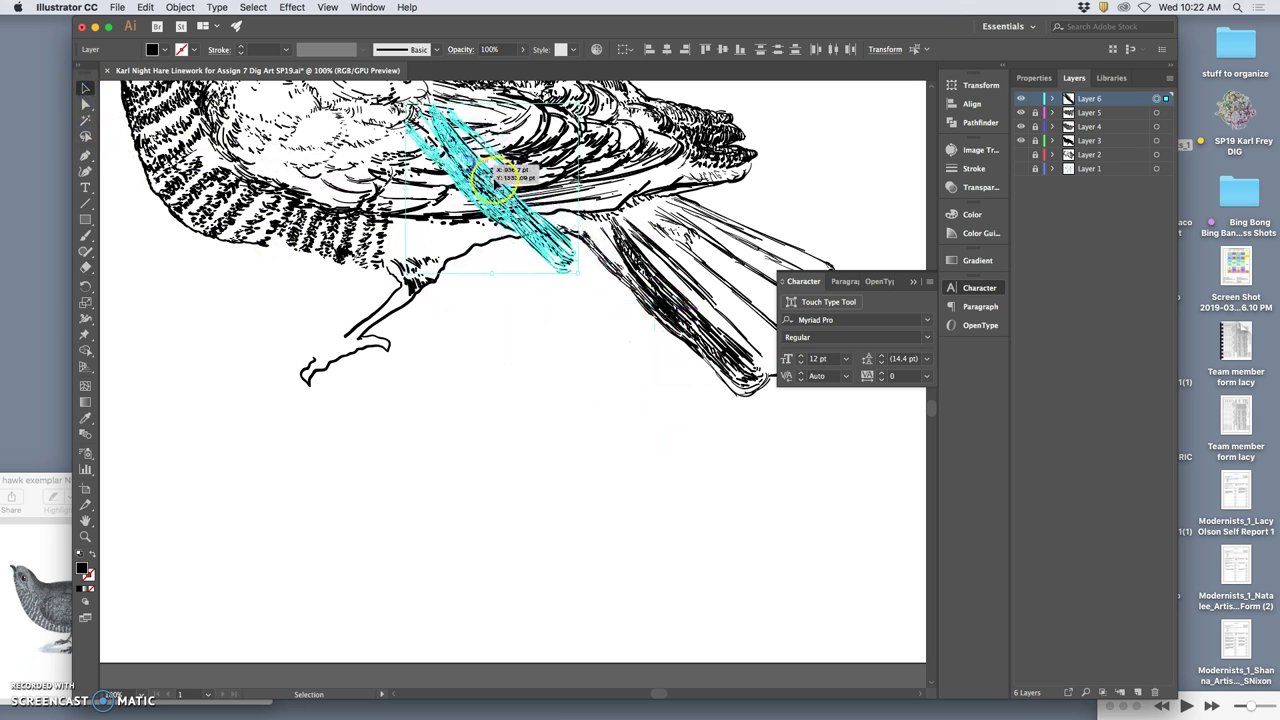
pyautogui.moveTo(578, 349)
pyautogui.mouseDown()
pyautogui.moveTo(550, 509)
pyautogui.moveTo(557, 564)
pyautogui.mouseUp()
pyautogui.moveTo(565, 338)
pyautogui.mouseDown()
pyautogui.moveTo(568, 303)
pyautogui.moveTo(481, 300)
pyautogui.mouseUp()
pyautogui.moveTo(590, 400)
pyautogui.mouseDown()
pyautogui.moveTo(651, 374)
pyautogui.moveTo(645, 385)
pyautogui.mouseUp()
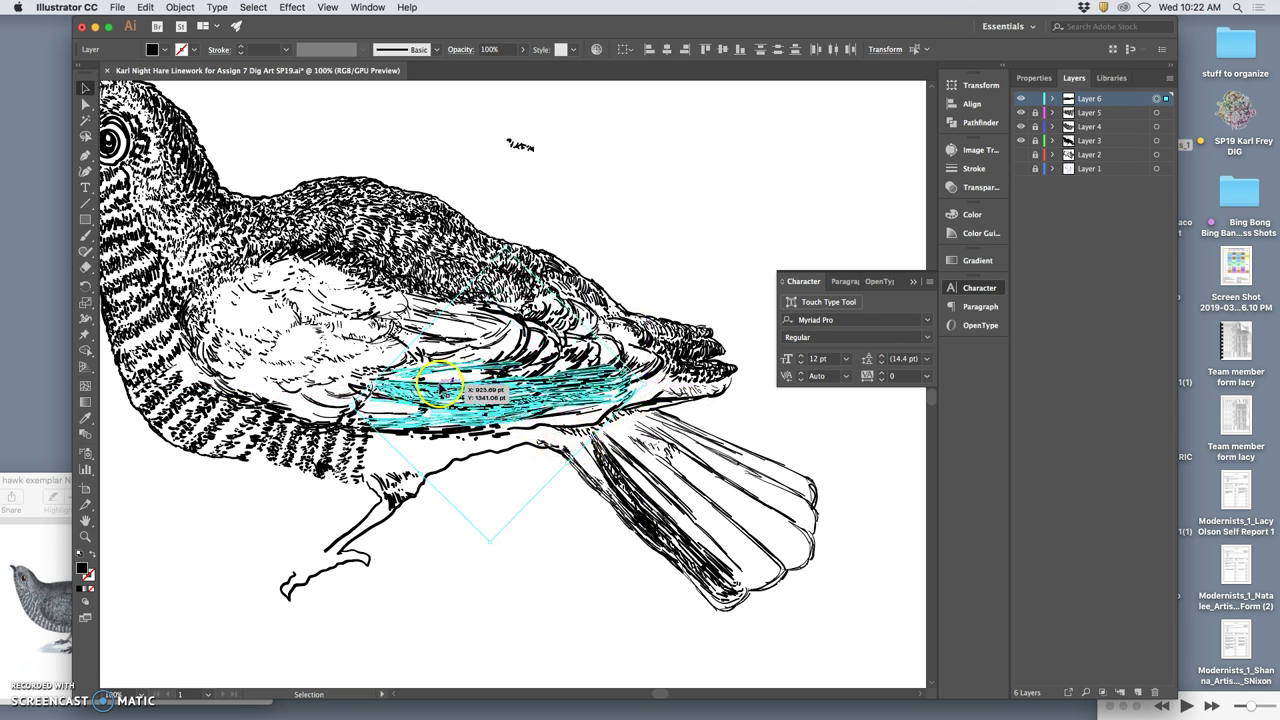
# Shear the Layer 6 strokes by 34° along a custom-angle axis and deselect them.
pyautogui.rightClick(472, 346)
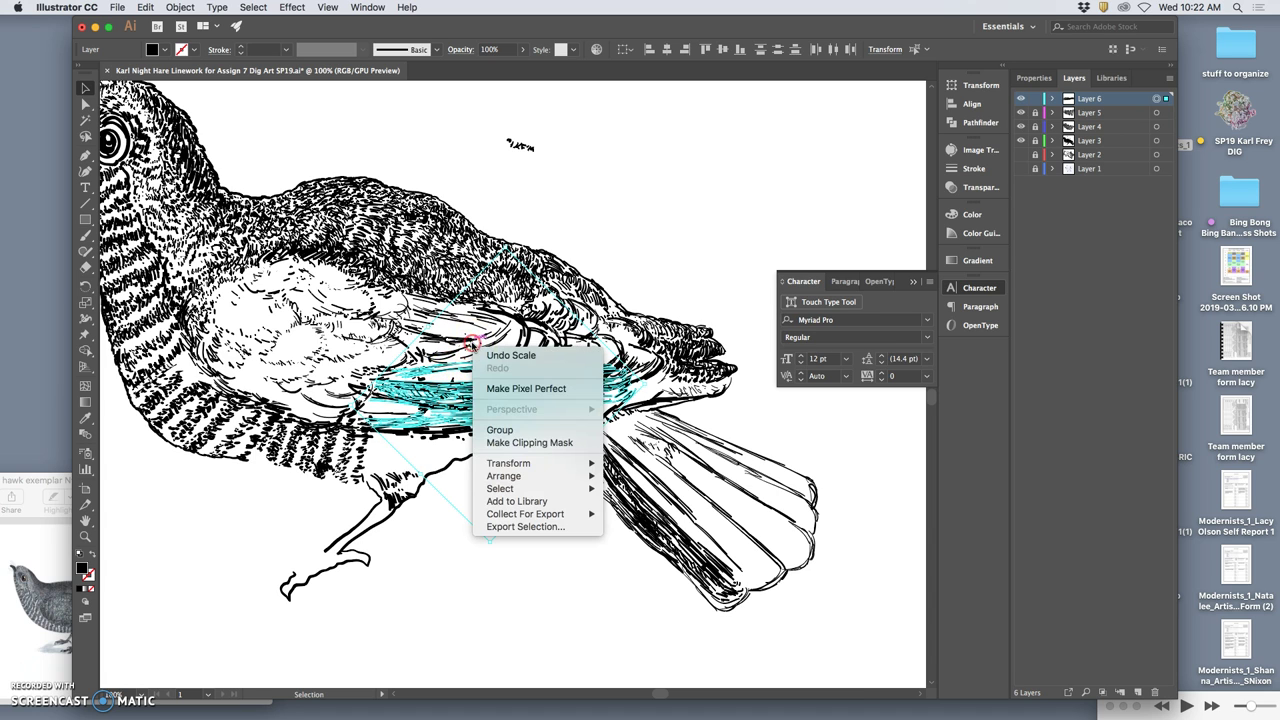
pyautogui.moveTo(520, 466)
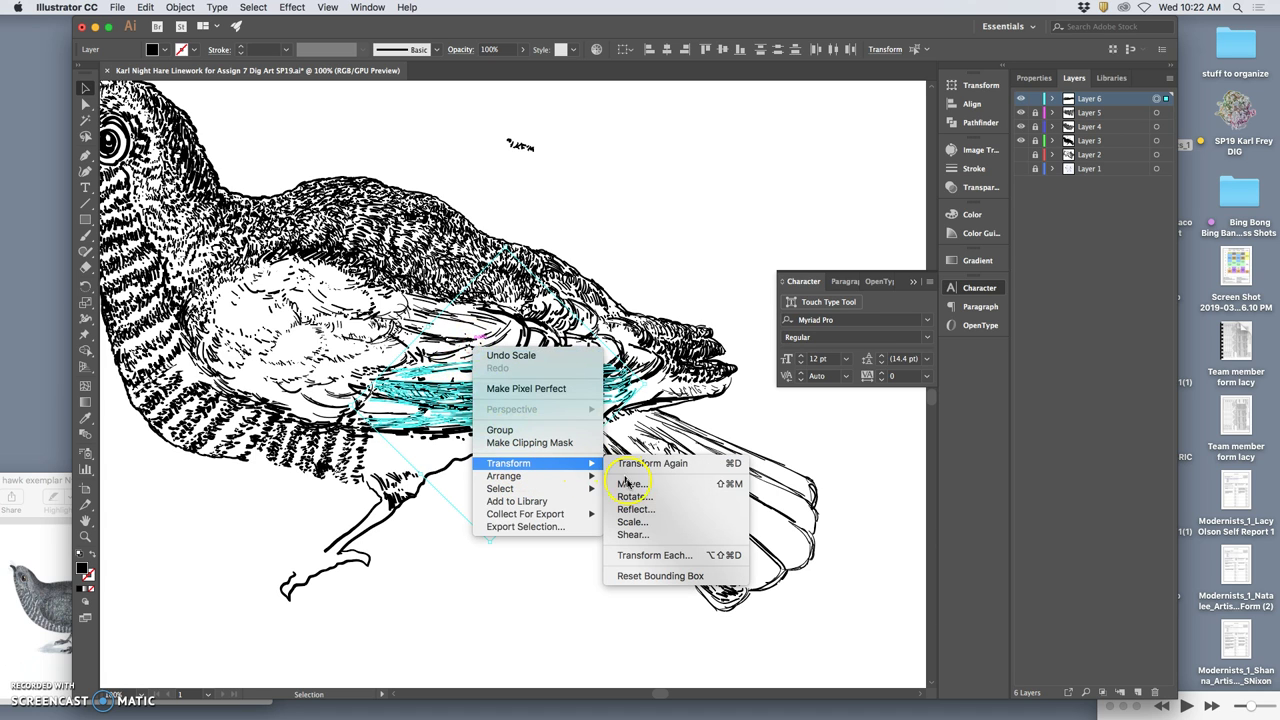
pyautogui.click(633, 534)
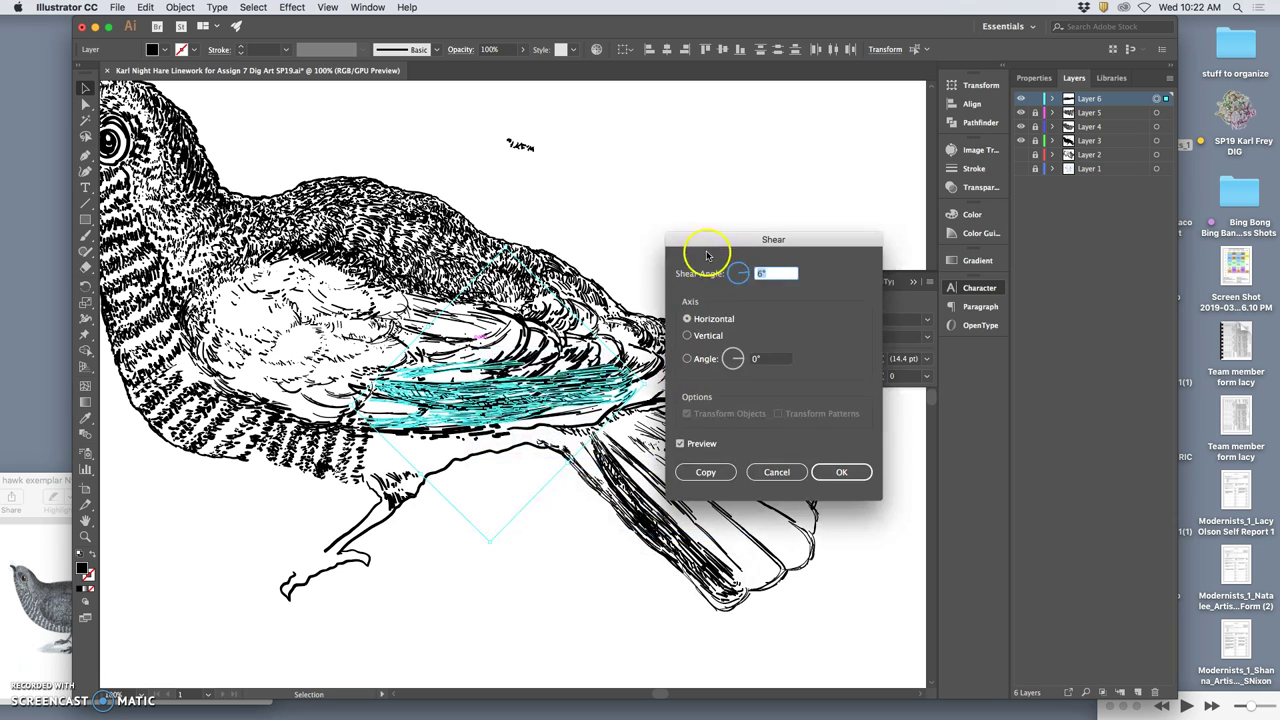
pyautogui.moveTo(743, 274); pyautogui.dragTo(745, 346)
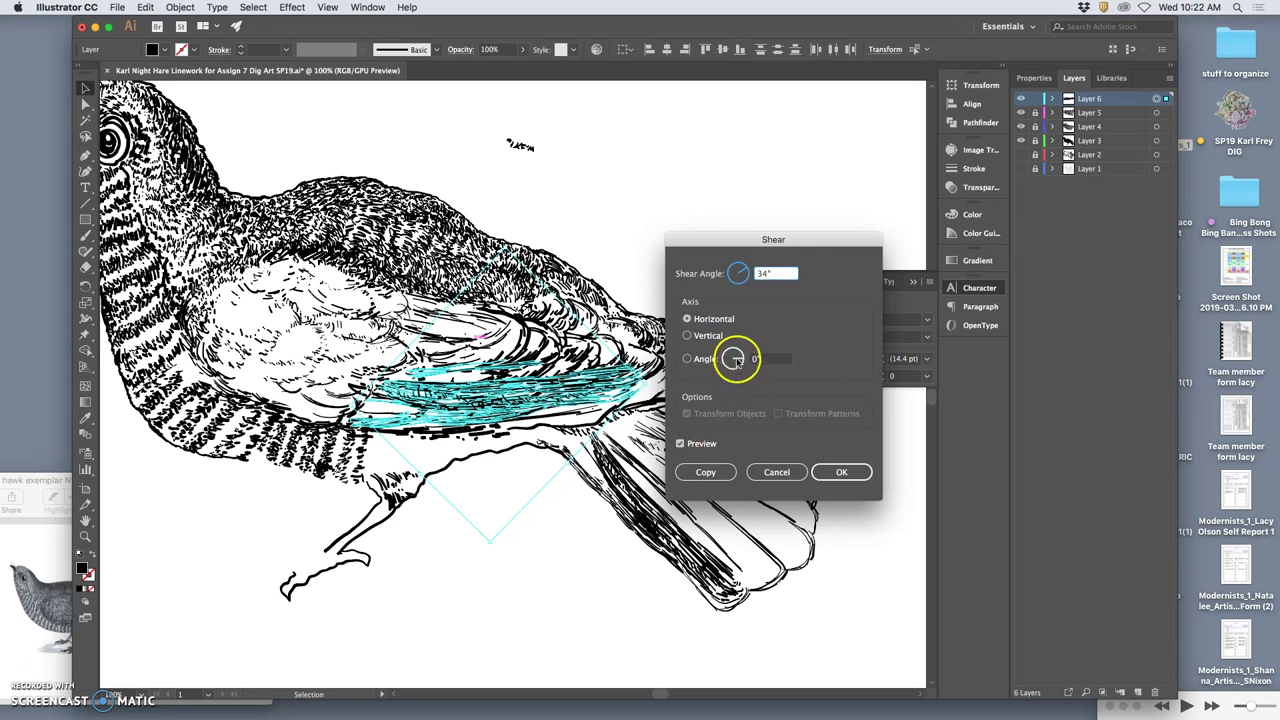
pyautogui.click(735, 359)
pyautogui.moveTo(737, 362); pyautogui.dragTo(738, 363)
pyautogui.click(836, 468)
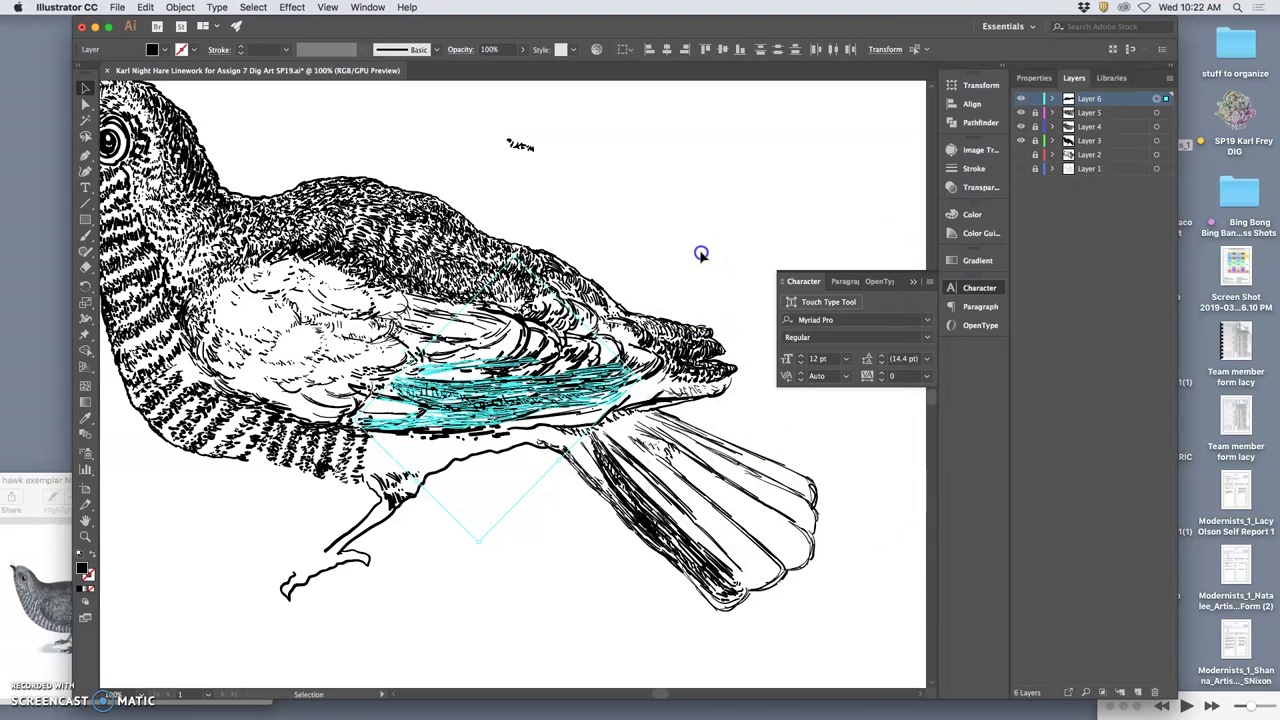
pyautogui.click(700, 254)
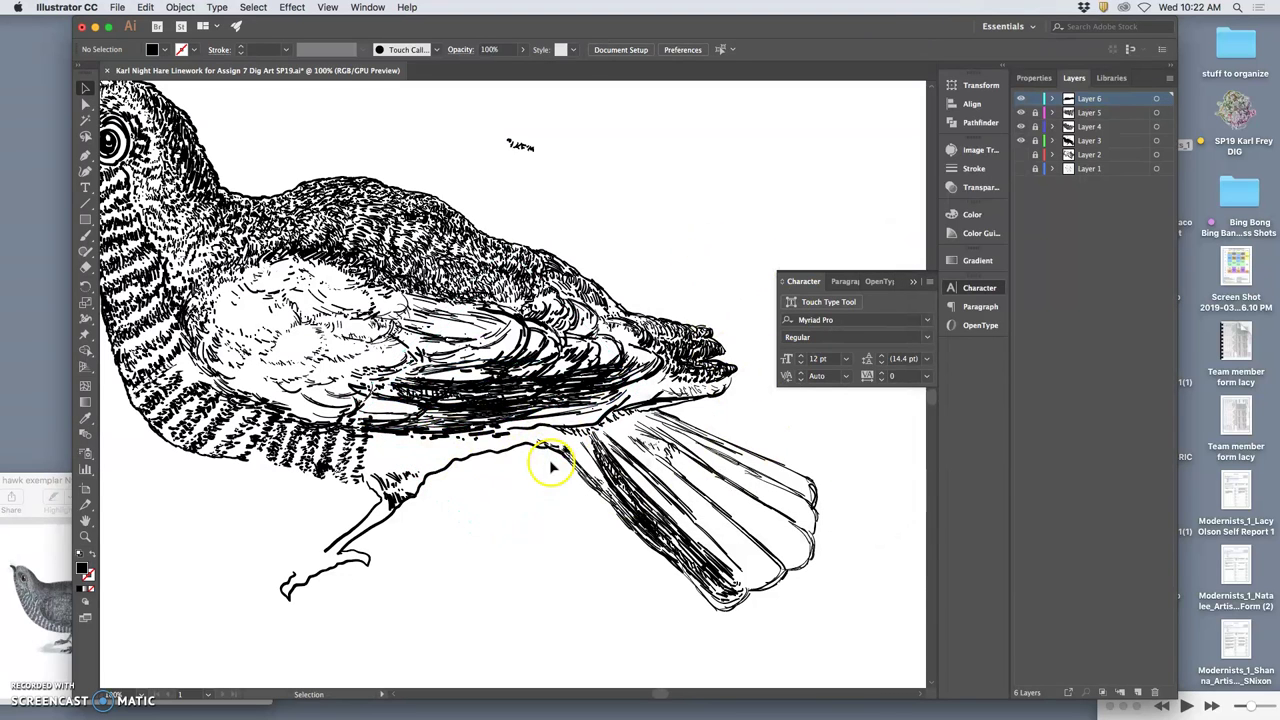
# Examine the added wing strokes up close and against the whole bird.
pyautogui.press('super+equal')
pyautogui.press('super+equal')
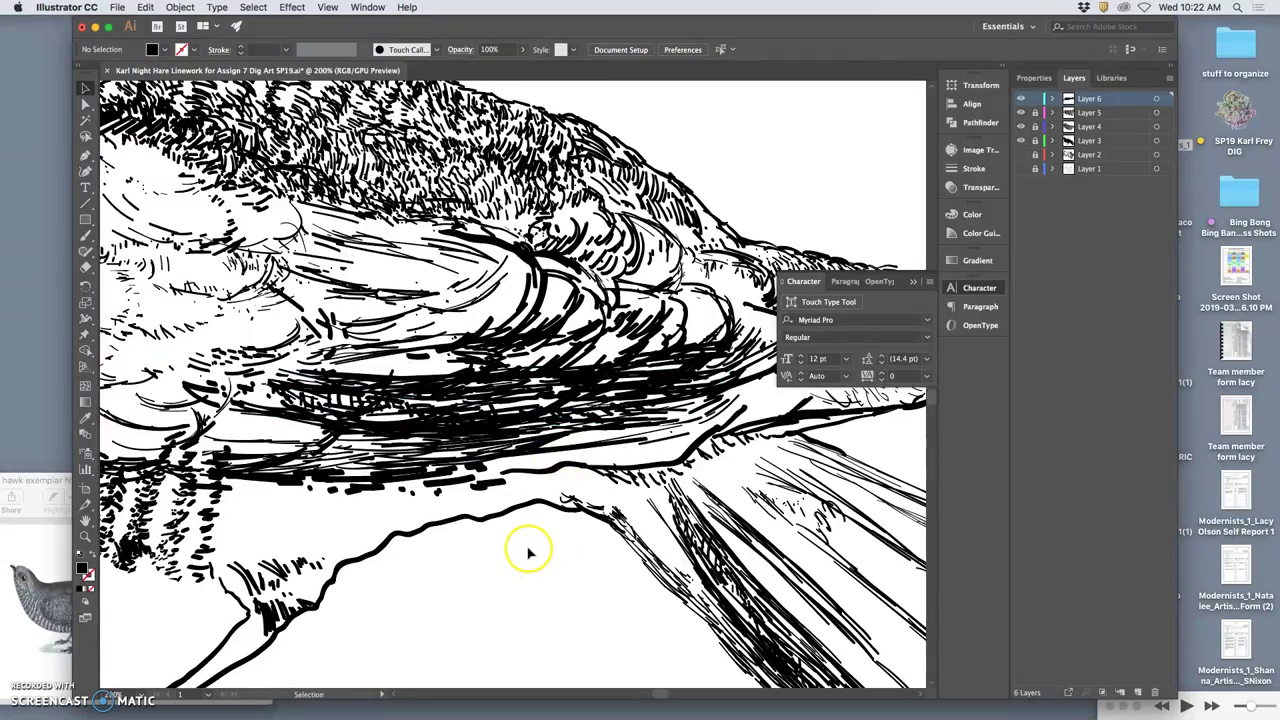
pyautogui.press('super+minus')
pyautogui.press('super+minus')
pyautogui.press('super+minus')
pyautogui.press('super+minus')
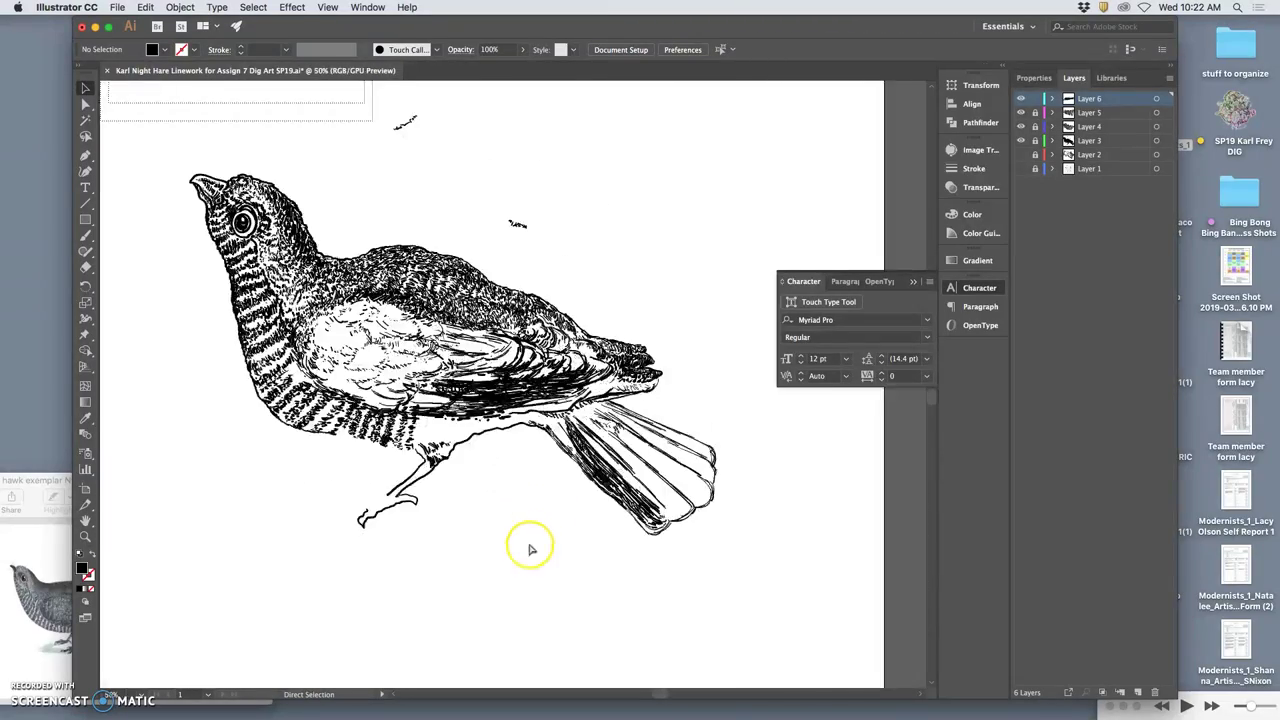
pyautogui.press('super+equal')
pyautogui.press('super+equal')
pyautogui.press('super+equal')
pyautogui.press('super+equal')
pyautogui.press('super+equal')
pyautogui.press('super+equal')
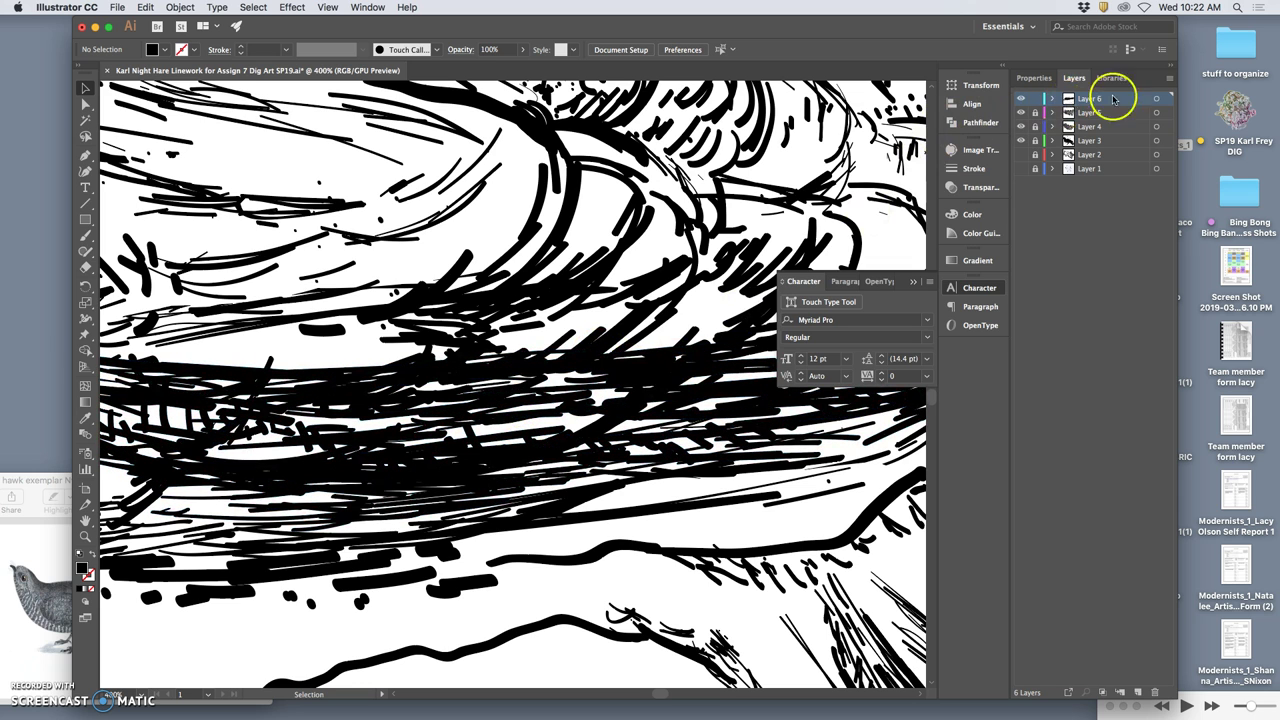
# Select the Layer 6 artwork and erase the added strokes that overlap the feathers above the dark wing band.
pyautogui.click(1157, 100)
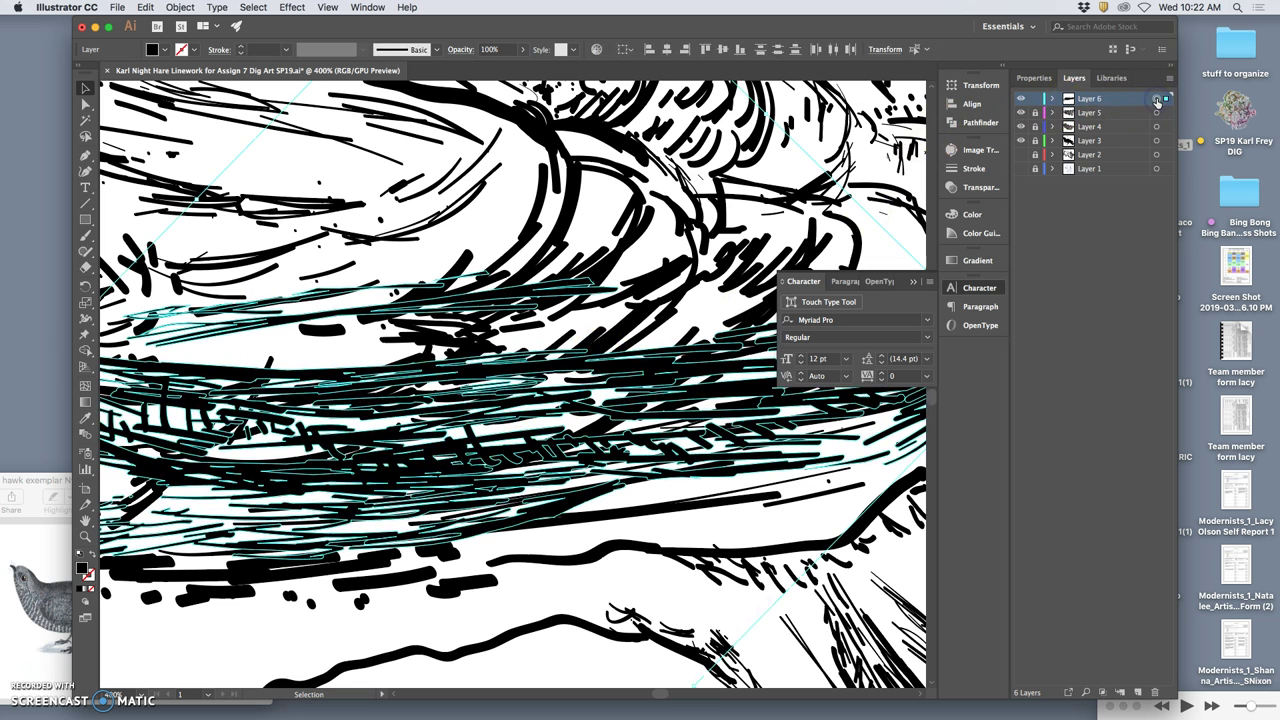
pyautogui.click(85, 267)
pyautogui.moveTo(160, 258); pyautogui.dragTo(226, 228)
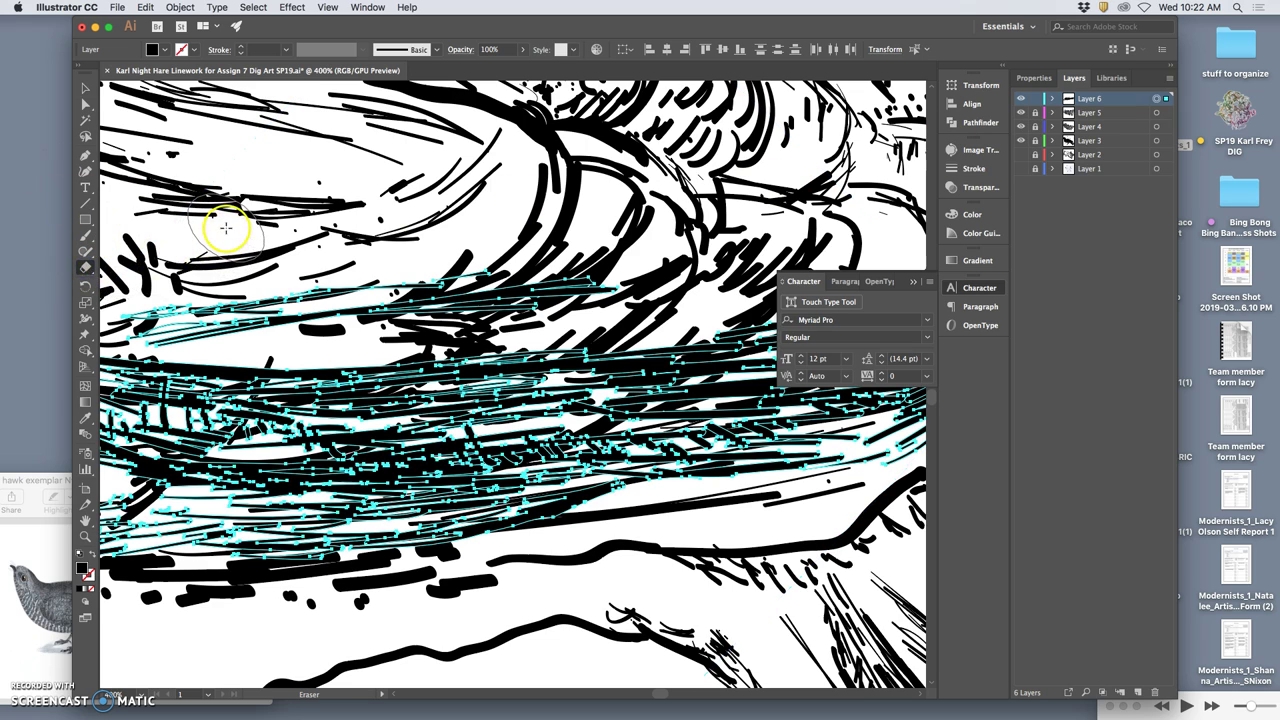
pyautogui.press('super+minus')
pyautogui.press('super+minus')
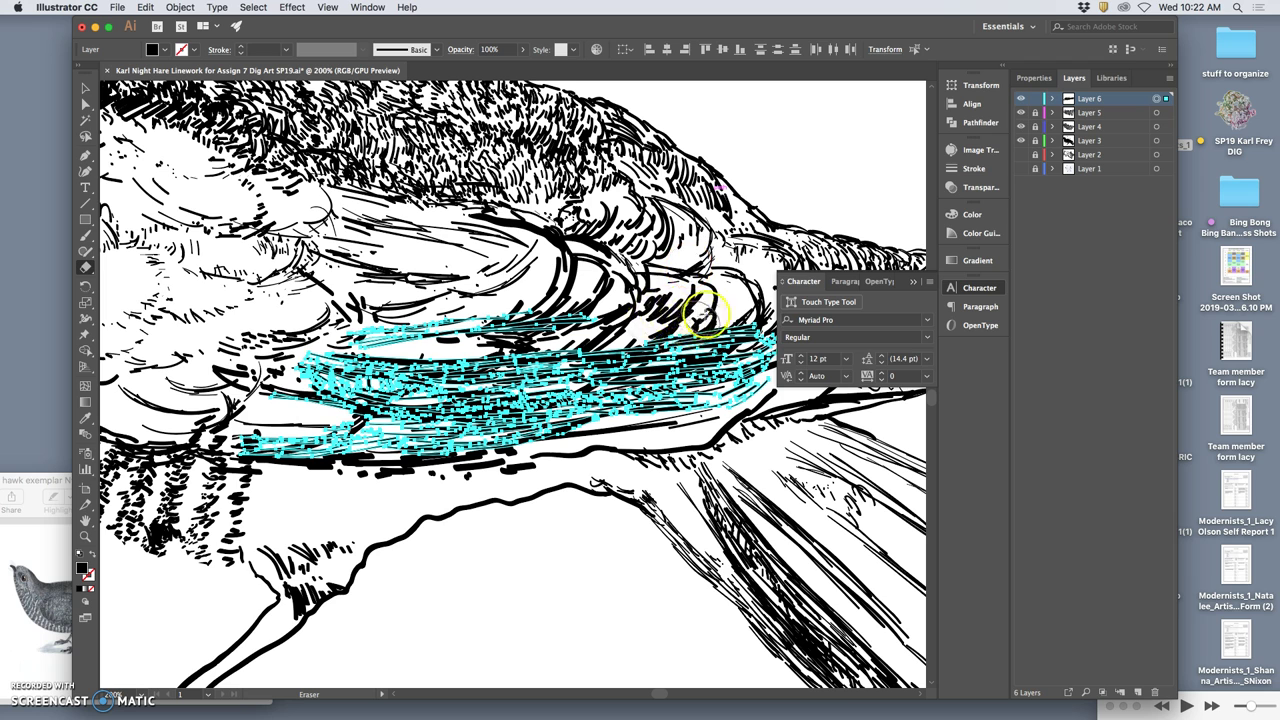
pyautogui.moveTo(731, 309)
pyautogui.mouseDown()
pyautogui.moveTo(602, 338)
pyautogui.moveTo(708, 319)
pyautogui.moveTo(541, 345)
pyautogui.moveTo(422, 345)
pyautogui.moveTo(415, 366)
pyautogui.moveTo(447, 366)
pyautogui.moveTo(323, 371)
pyautogui.moveTo(347, 344)
pyautogui.moveTo(548, 308)
pyautogui.moveTo(527, 335)
pyautogui.moveTo(600, 322)
pyautogui.mouseUp()
pyautogui.press('super+z')
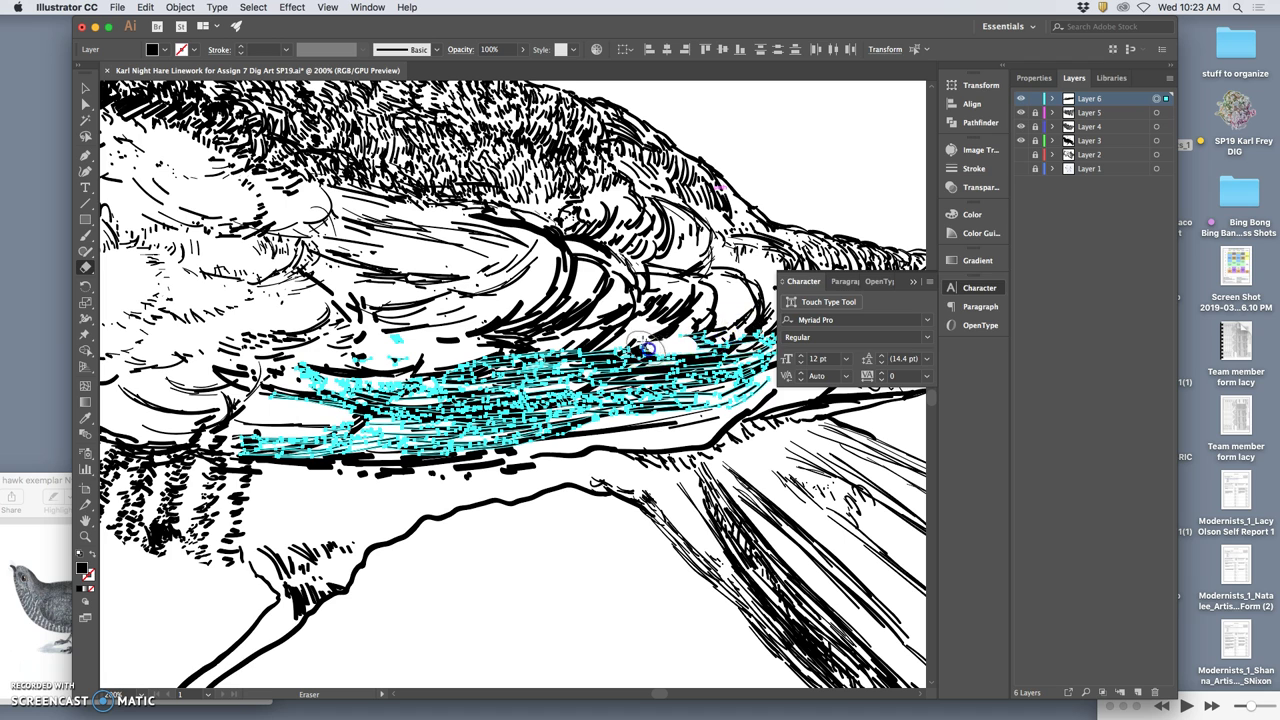
# Collapse the Character panel and erase small gaps within the dense Layer 6 strokes on the lower wing.
pyautogui.click(914, 284)
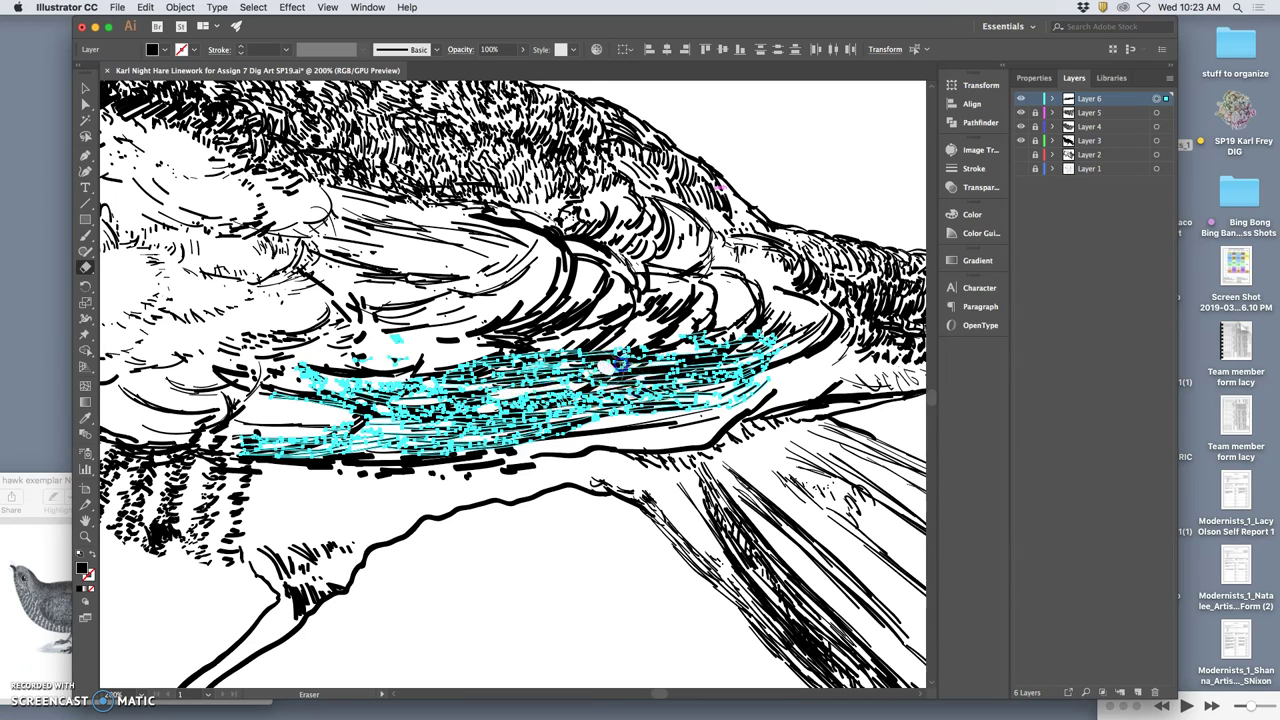
pyautogui.moveTo(647, 373)
pyautogui.mouseDown()
pyautogui.moveTo(530, 406)
pyautogui.moveTo(727, 344)
pyautogui.moveTo(709, 359)
pyautogui.moveTo(545, 365)
pyautogui.moveTo(560, 350)
pyautogui.moveTo(505, 392)
pyautogui.mouseUp()
pyautogui.press('super')
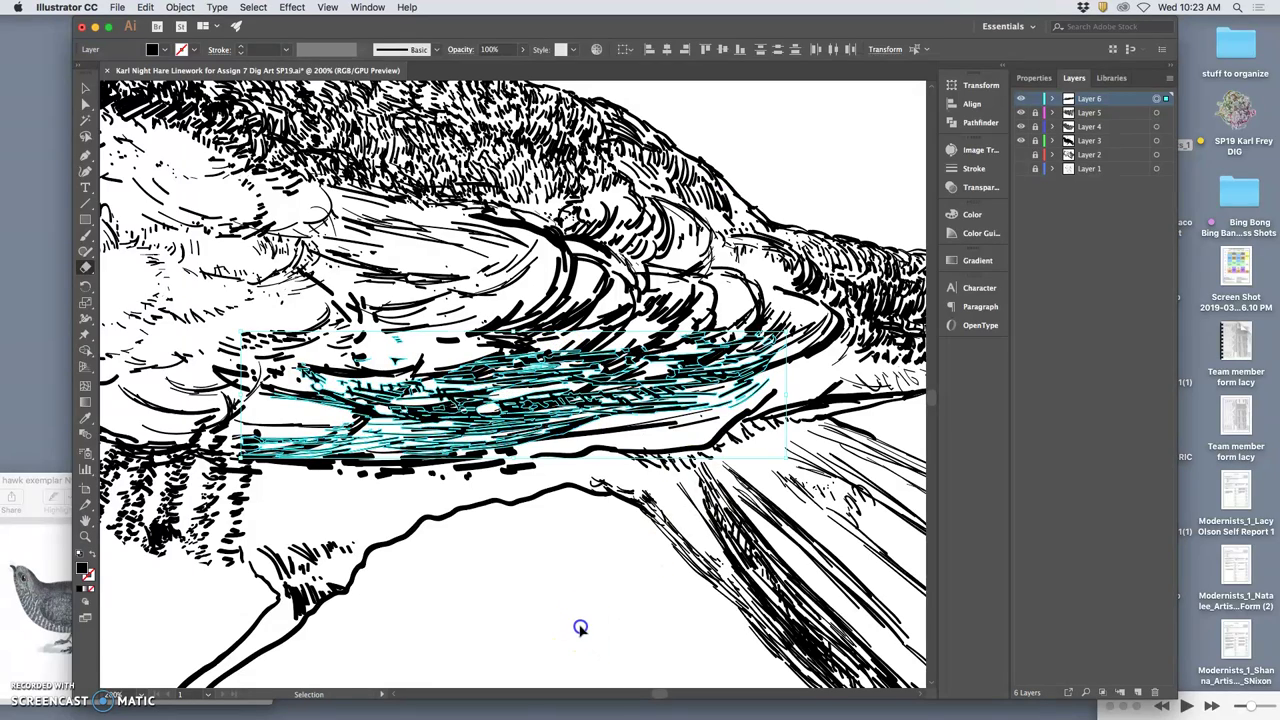
# Deselect the Layer 6 artwork and examine the darkened lower wing both against the whole bird and up close.
pyautogui.click(580, 627)
pyautogui.press('super+minus')
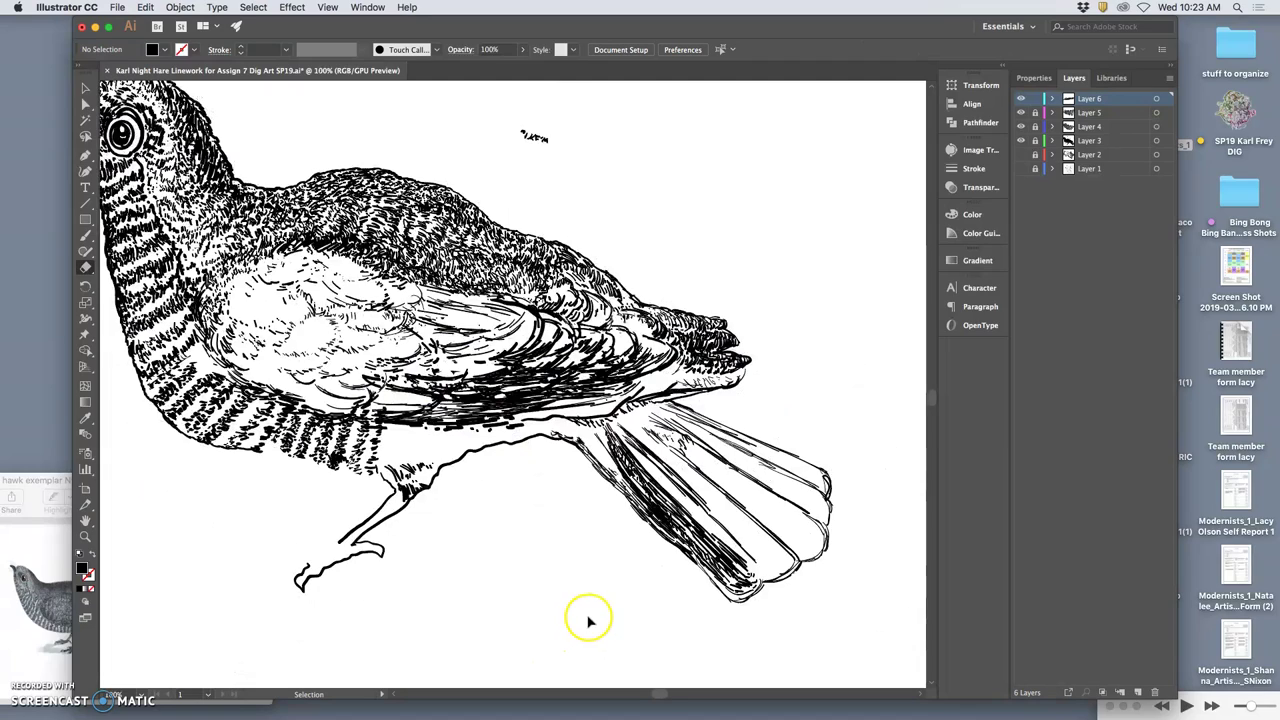
pyautogui.press('super+minus')
pyautogui.press('super+minus')
pyautogui.press('super+equal')
pyautogui.press('super+equal')
pyautogui.press('super+equal')
pyautogui.press('super+equal')
# Erase excess Layer 6 strokes with the Eraser along the front part of the lower wing.
pyautogui.hotkey('shift', 'e')
pyautogui.moveTo(497, 350)
pyautogui.mouseDown()
pyautogui.moveTo(559, 339)
pyautogui.moveTo(573, 352)
pyautogui.moveTo(599, 344)
pyautogui.moveTo(597, 359)
pyautogui.moveTo(675, 339)
pyautogui.moveTo(660, 367)
pyautogui.moveTo(743, 363)
pyautogui.moveTo(631, 431)
pyautogui.moveTo(500, 445)
pyautogui.mouseUp()
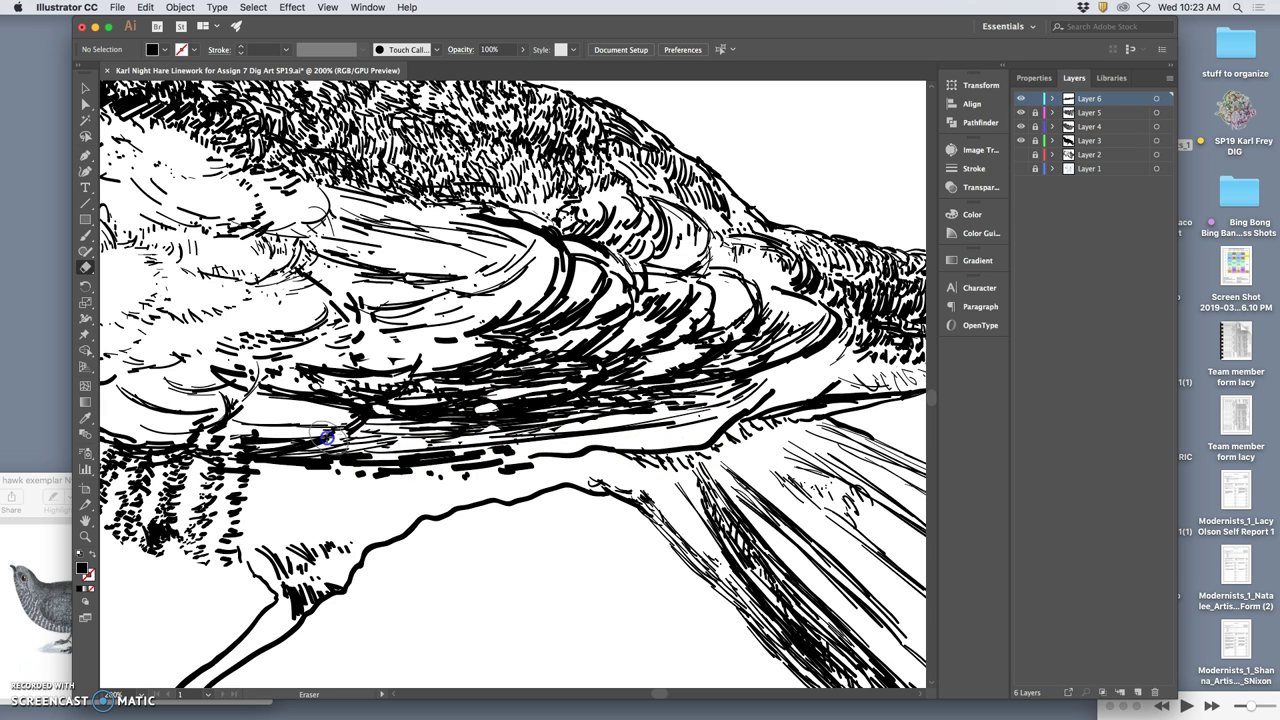
pyautogui.moveTo(314, 437)
pyautogui.mouseDown()
pyautogui.moveTo(329, 451)
pyautogui.moveTo(253, 460)
pyautogui.moveTo(256, 440)
pyautogui.mouseUp()
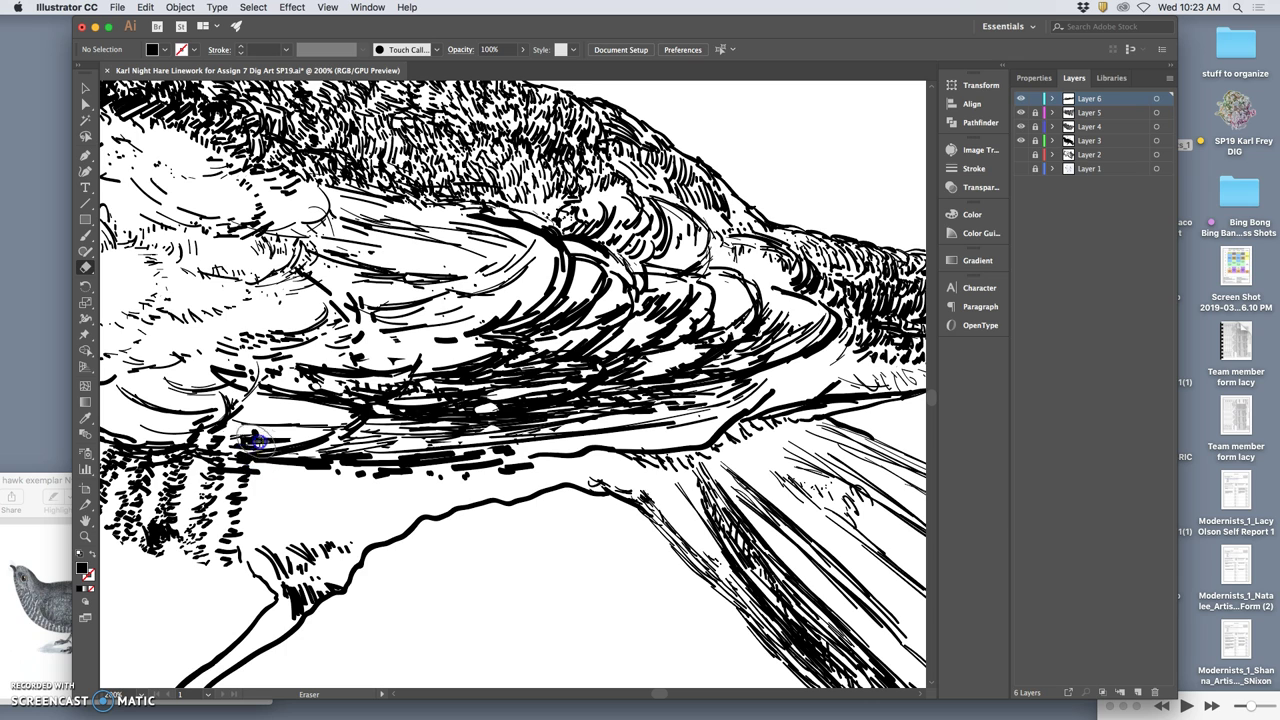
pyautogui.moveTo(349, 433)
pyautogui.mouseDown()
pyautogui.moveTo(325, 405)
pyautogui.moveTo(360, 392)
pyautogui.moveTo(337, 380)
pyautogui.moveTo(378, 373)
pyautogui.mouseUp()
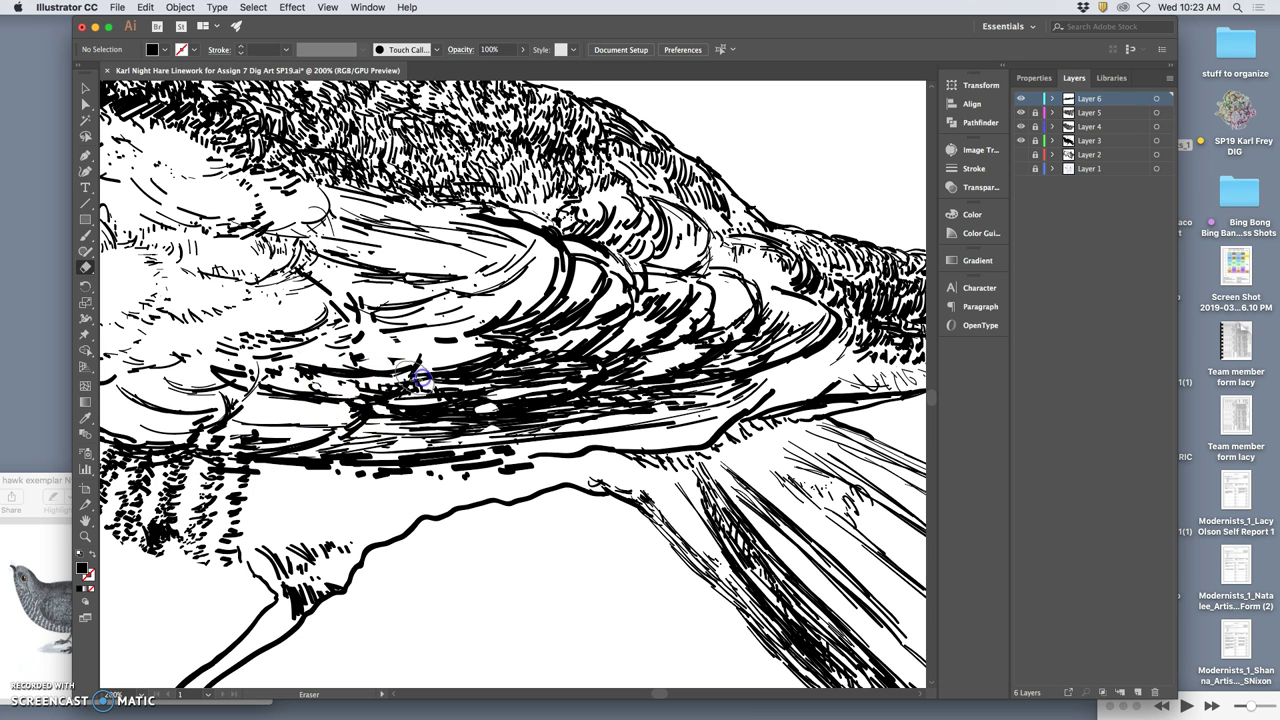
# Compare the wing with Layer 6 hidden and shown, then examine it against the whole bird.
pyautogui.click(1021, 99)
pyautogui.click(1021, 99)
pyautogui.click(1021, 100)
pyautogui.click(1021, 100)
pyautogui.click(1021, 100)
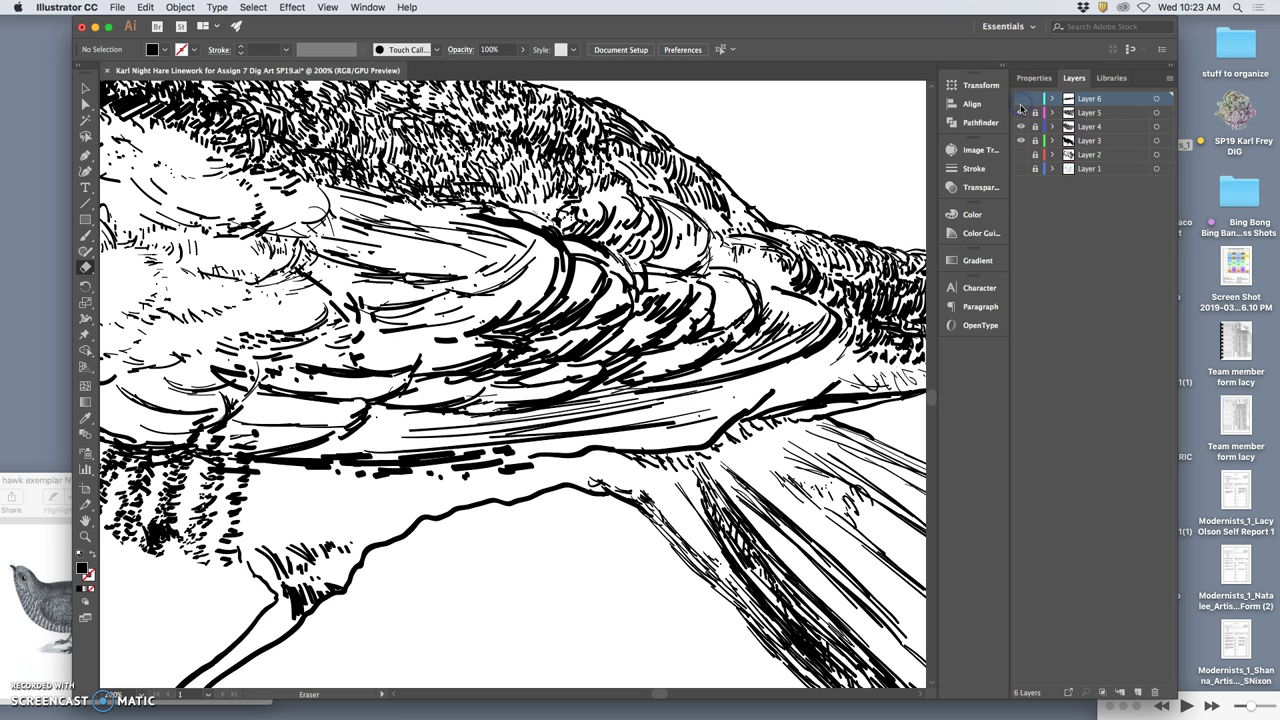
pyautogui.click(1021, 99)
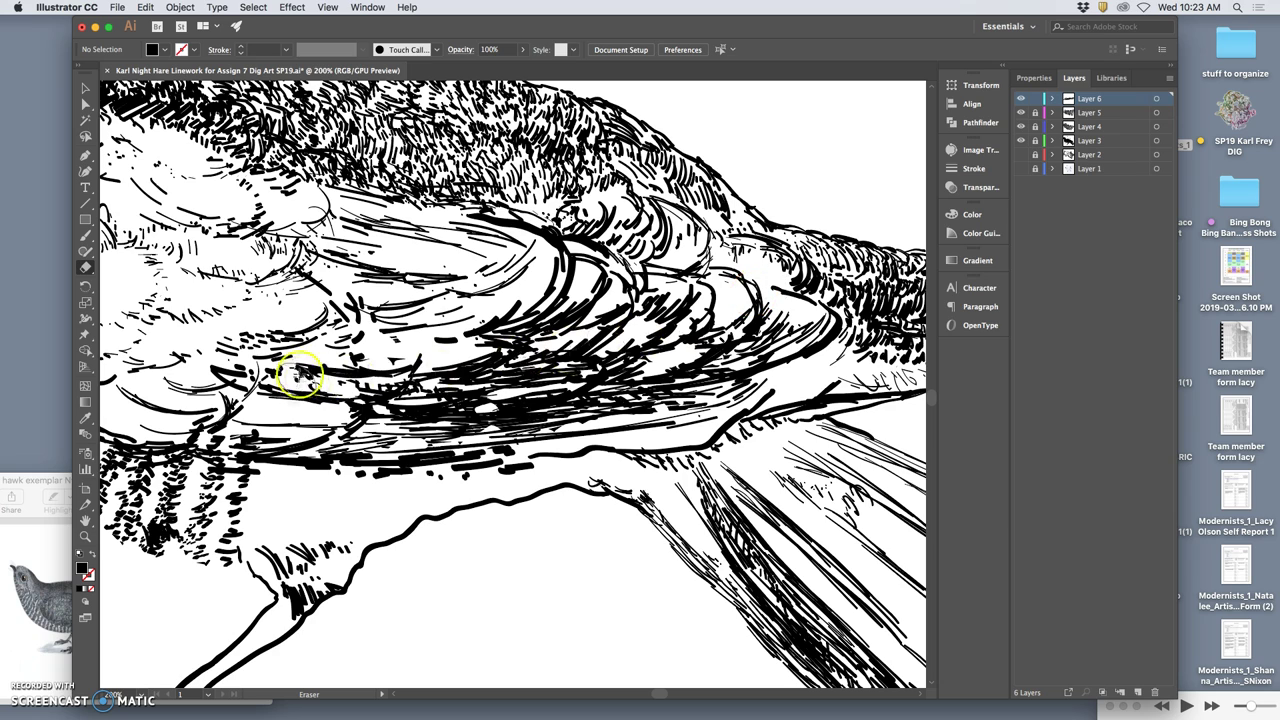
pyautogui.press('super+minus')
pyautogui.press('super+minus')
pyautogui.press('super+minus')
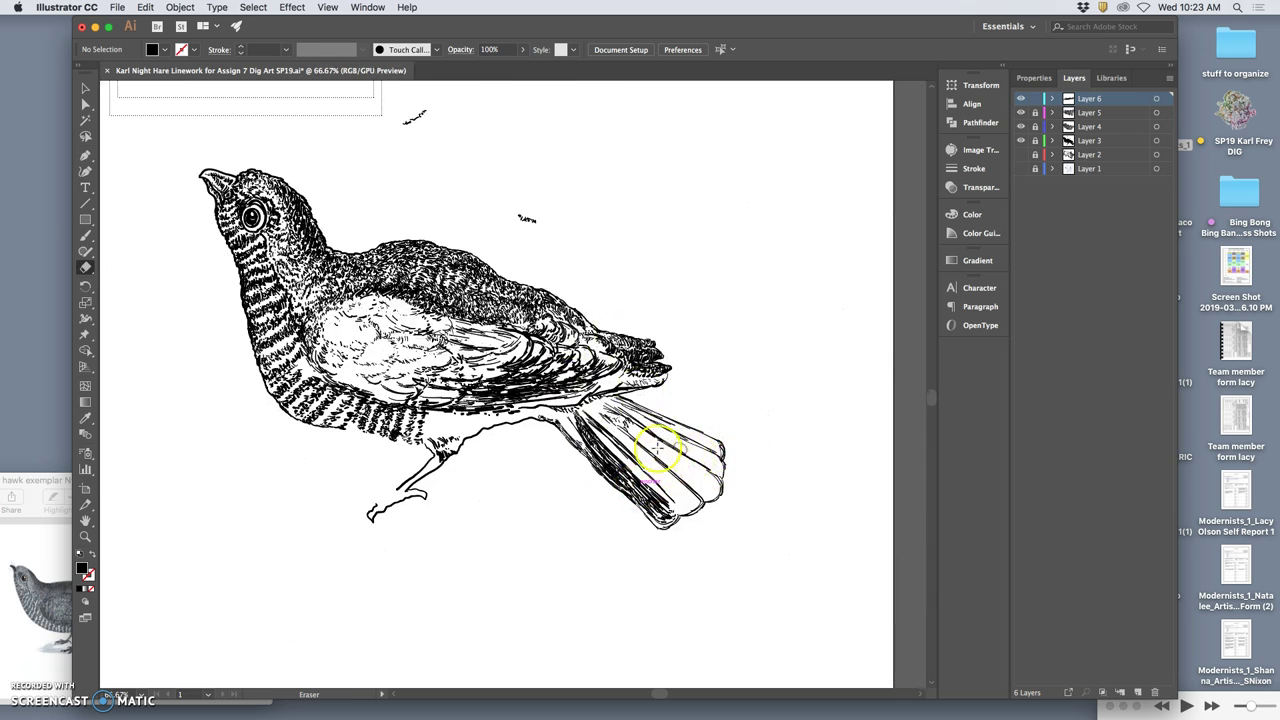
# Erase small gaps in the dense Layer 6 strokes on the lower wing and lock Layer 6.
pyautogui.press('super+equal')
pyautogui.press('super+equal')
pyautogui.press('super+equal')
pyautogui.press('super+equal')
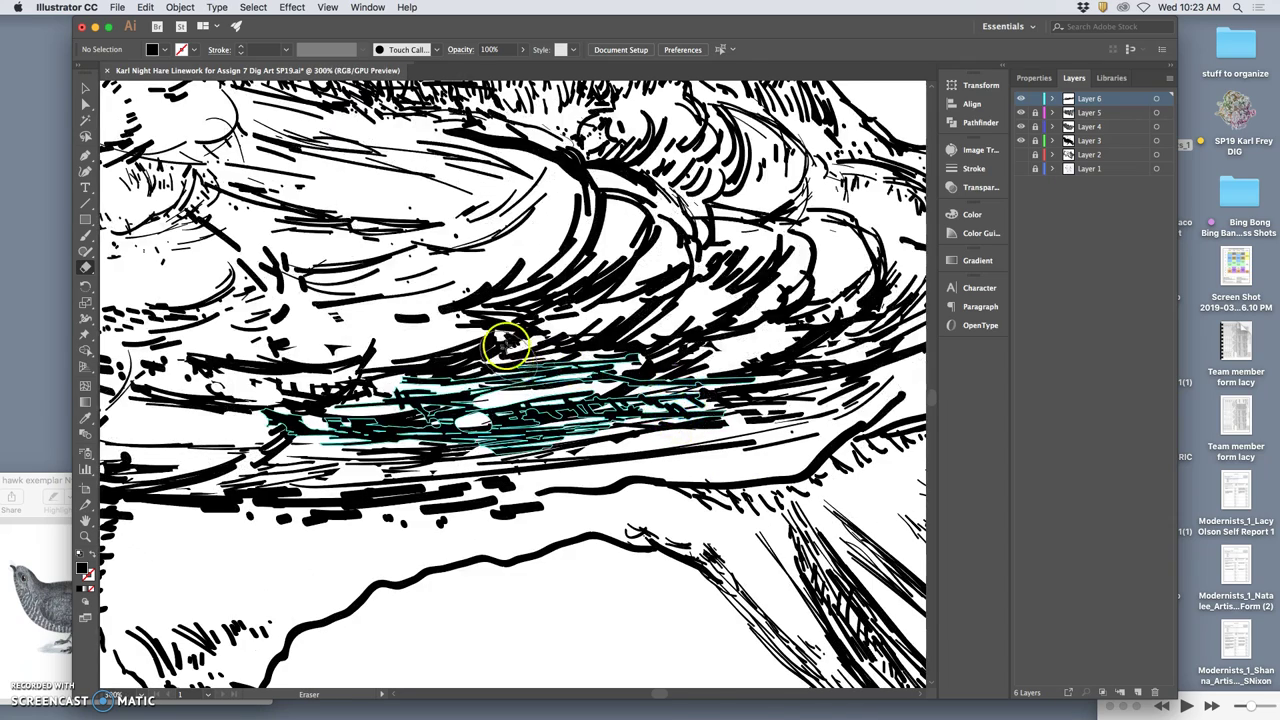
pyautogui.moveTo(492, 370); pyautogui.dragTo(500, 372)
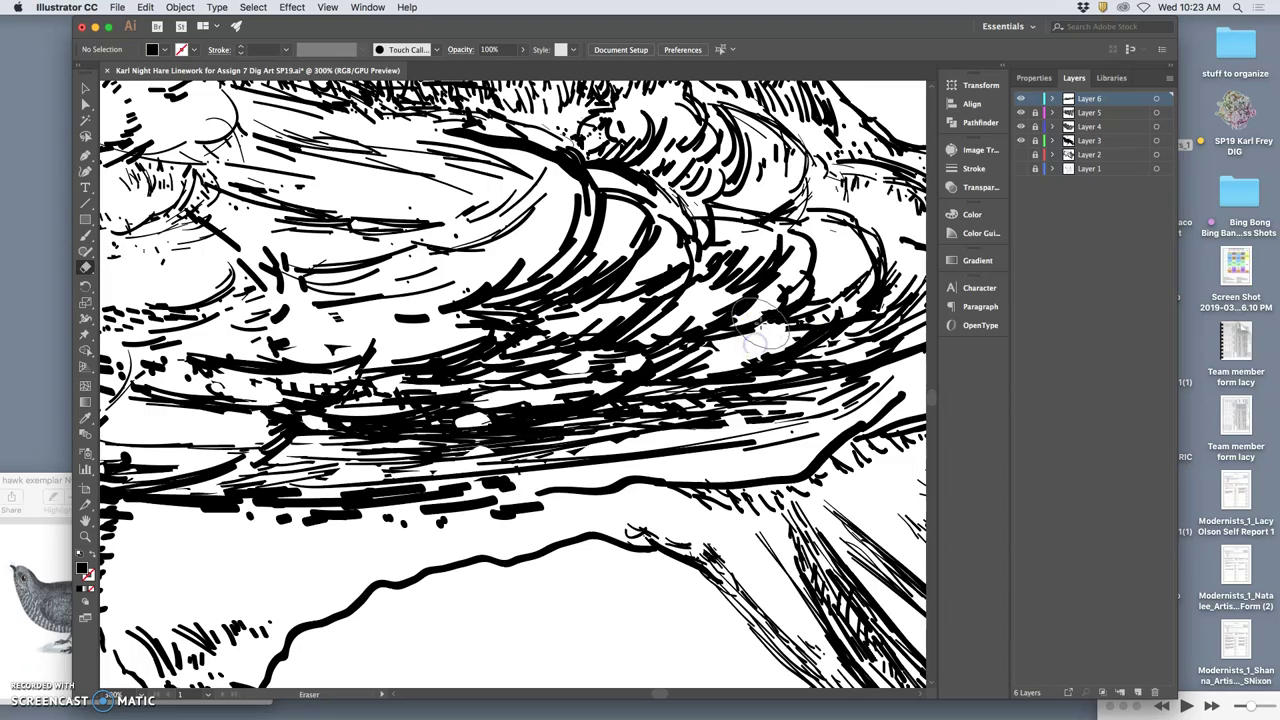
pyautogui.press('super+minus')
pyautogui.press('super+minus')
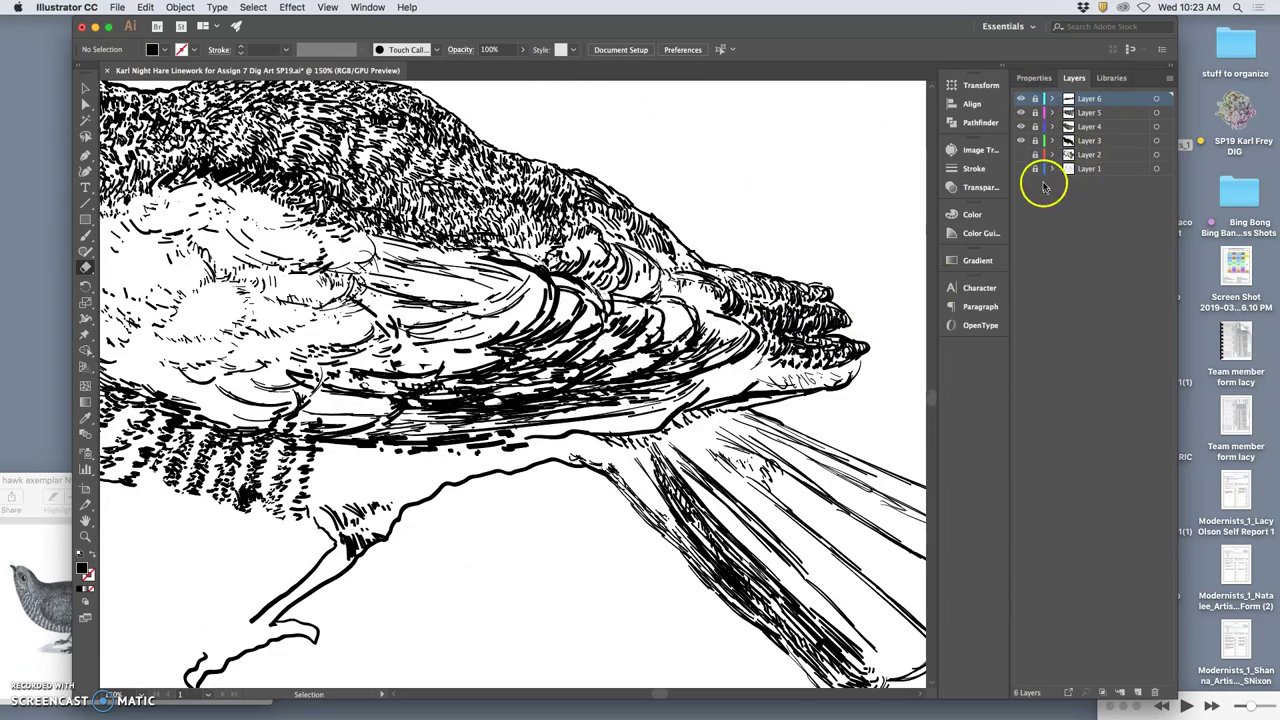
pyautogui.press('super+minus')
pyautogui.press('super+minus')
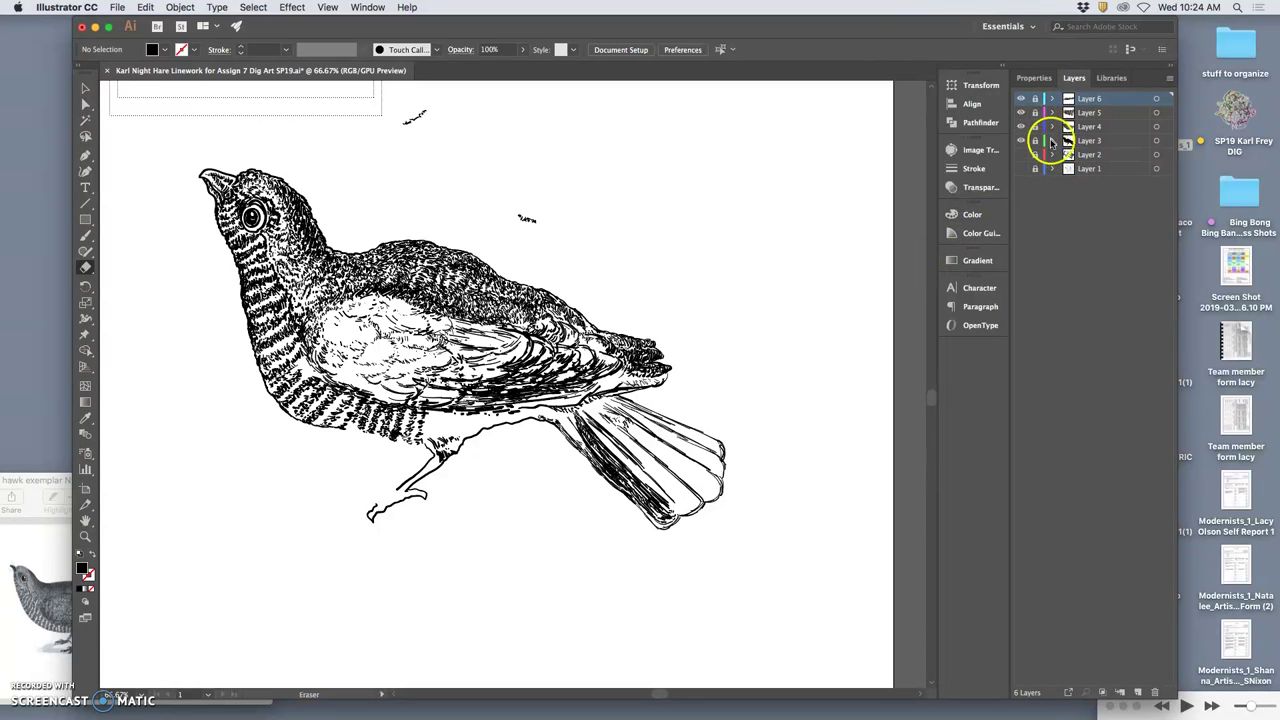
# Lasso the two stray stroke clusters above the bird's back on Layer 3 and remove them.
pyautogui.click(1158, 141)
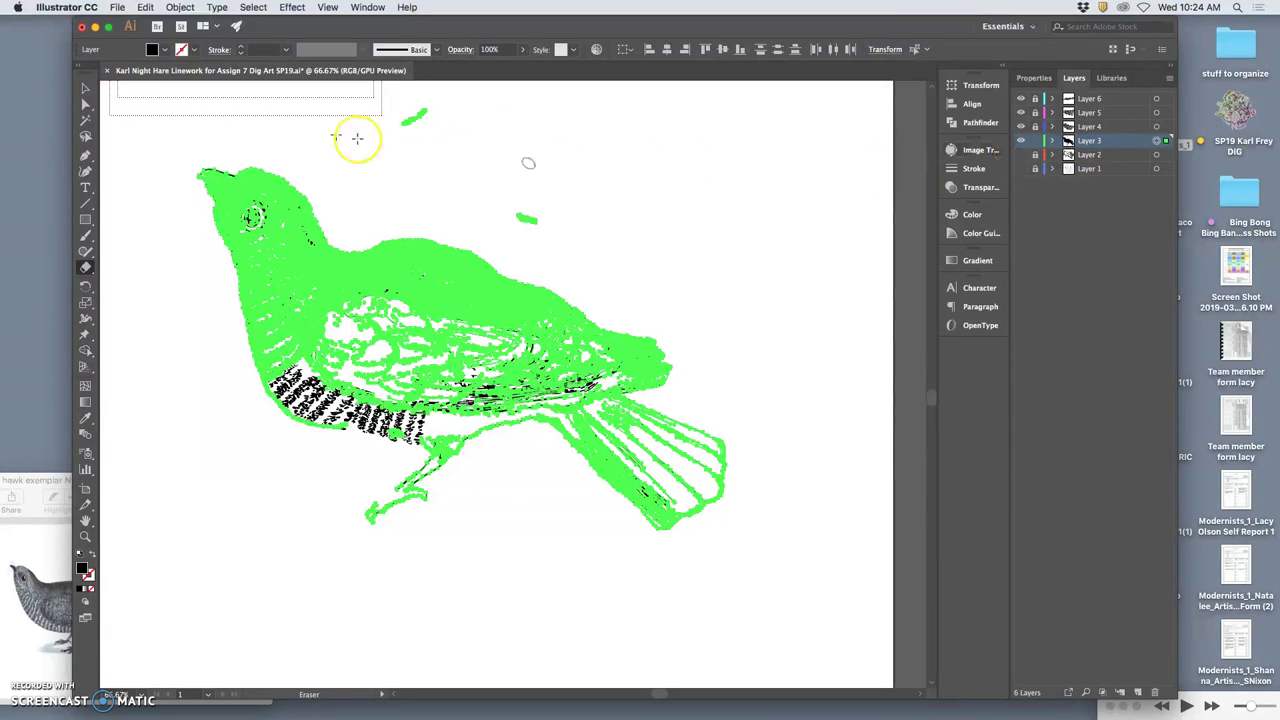
pyautogui.click(86, 137)
pyautogui.click(445, 113)
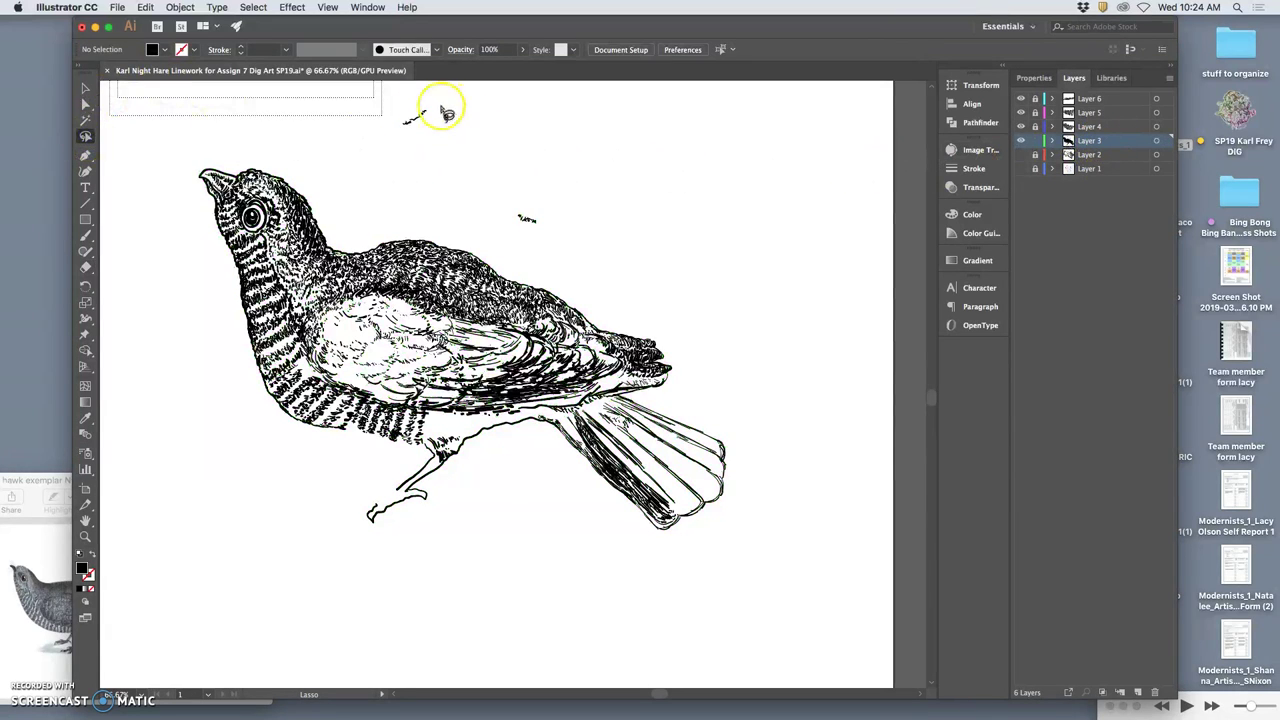
pyautogui.moveTo(371, 134)
pyautogui.mouseDown()
pyautogui.moveTo(505, 240)
pyautogui.moveTo(565, 218)
pyautogui.moveTo(476, 148)
pyautogui.mouseUp()
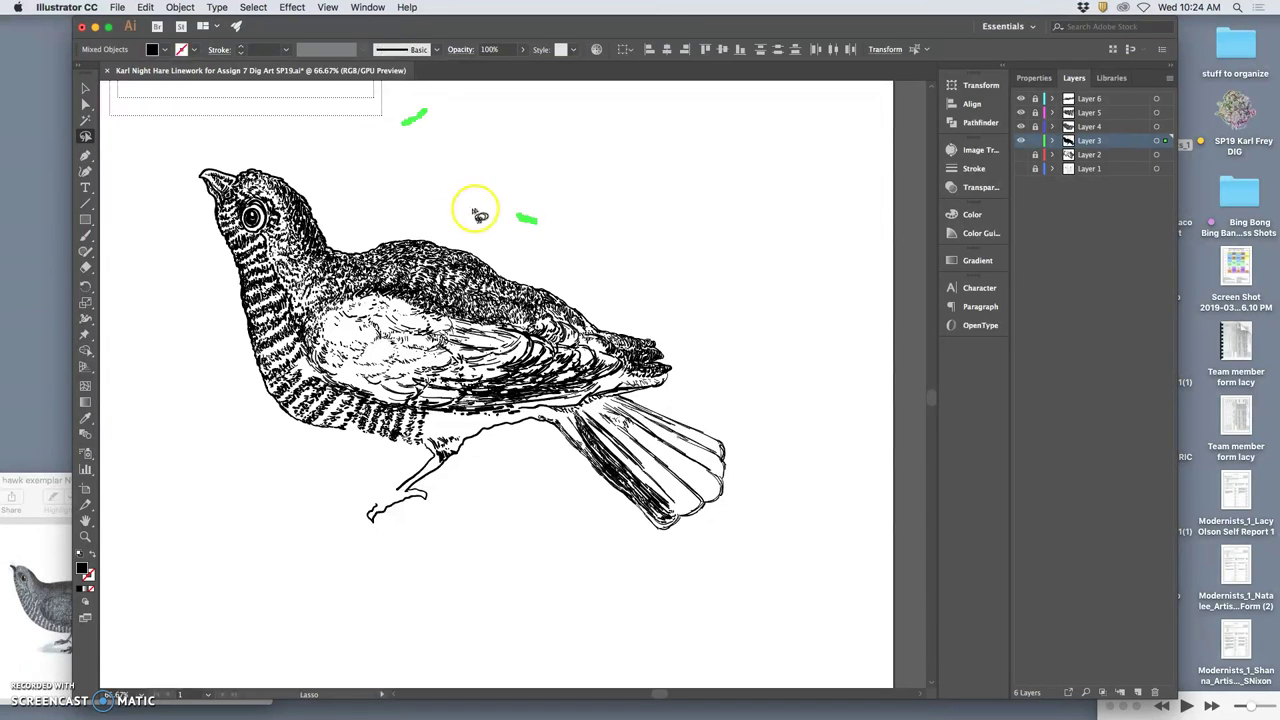
pyautogui.press('v')
pyautogui.press('Delete')
pyautogui.press('q')
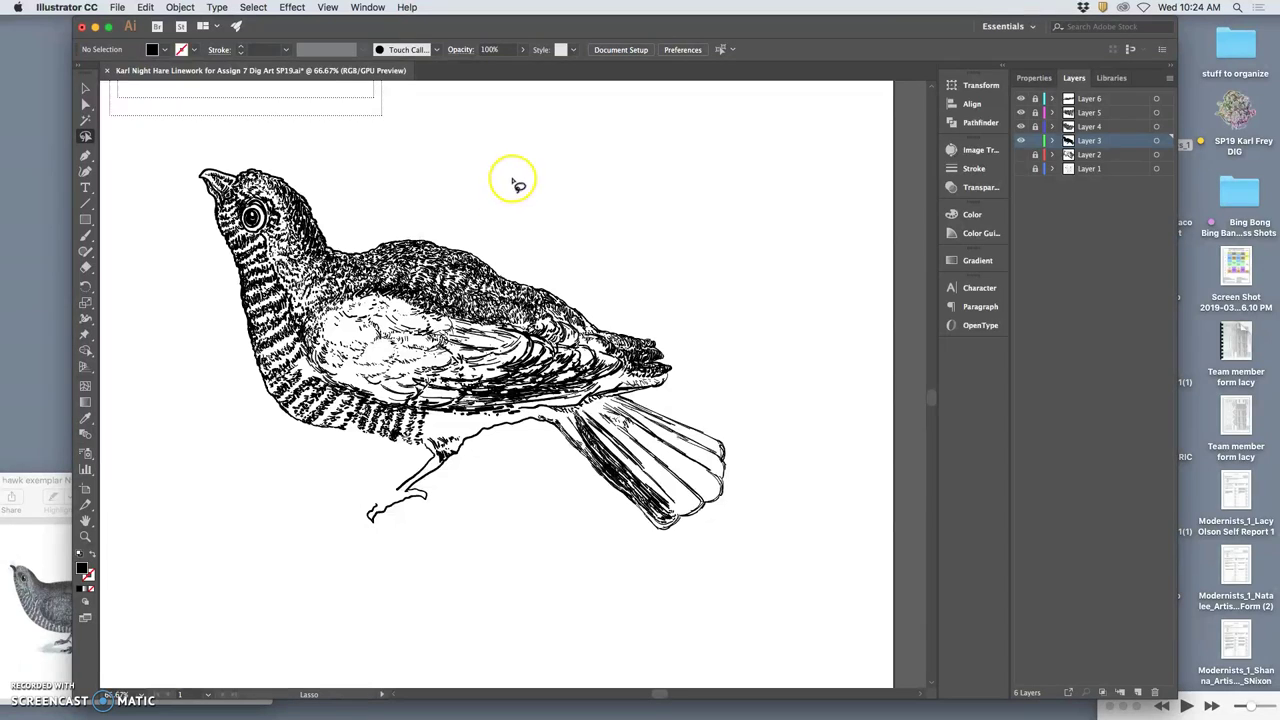
# Show the hare artwork on Layer 2, make that layer active and paste the clipboard strokes in place.
pyautogui.click(1021, 155)
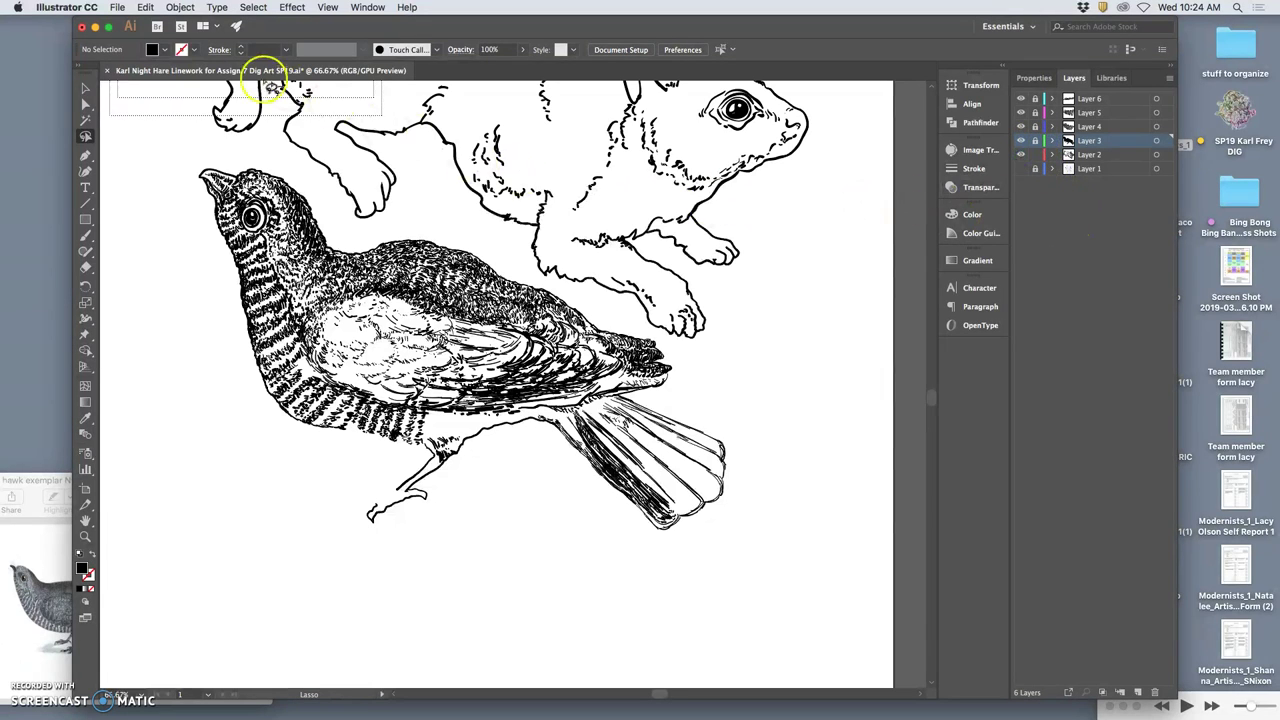
pyautogui.click(147, 8)
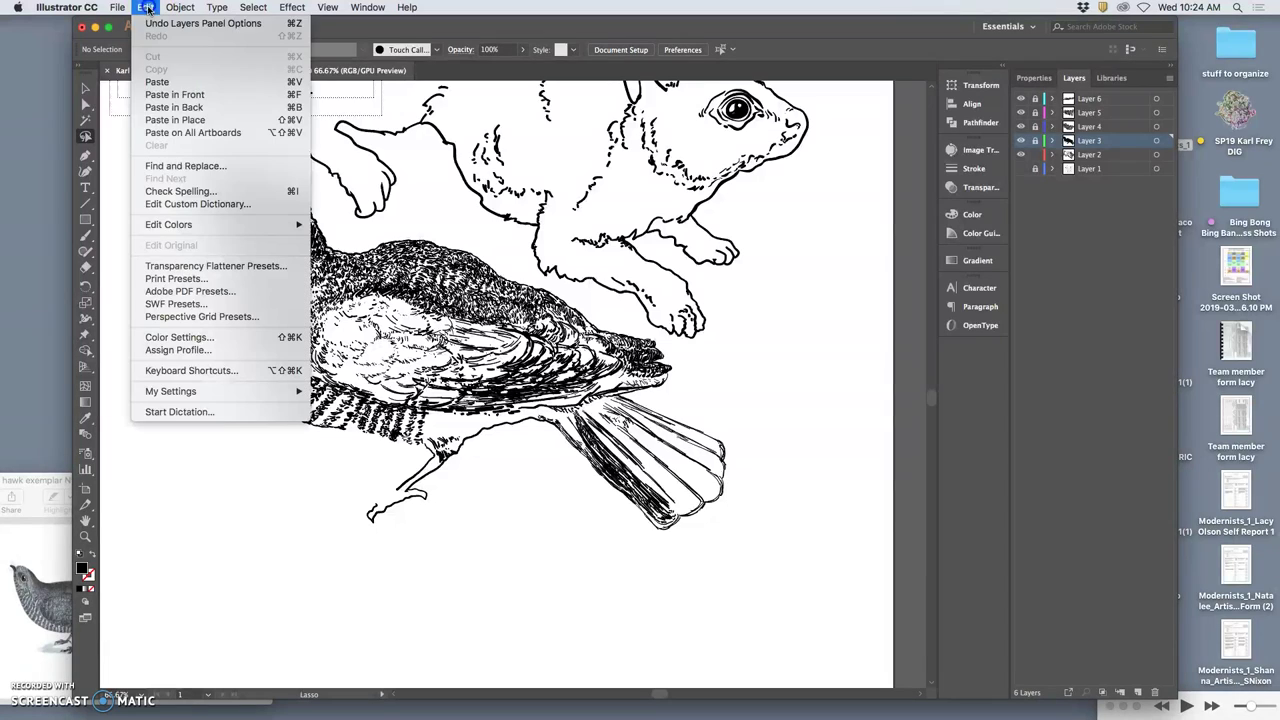
pyautogui.click(166, 121)
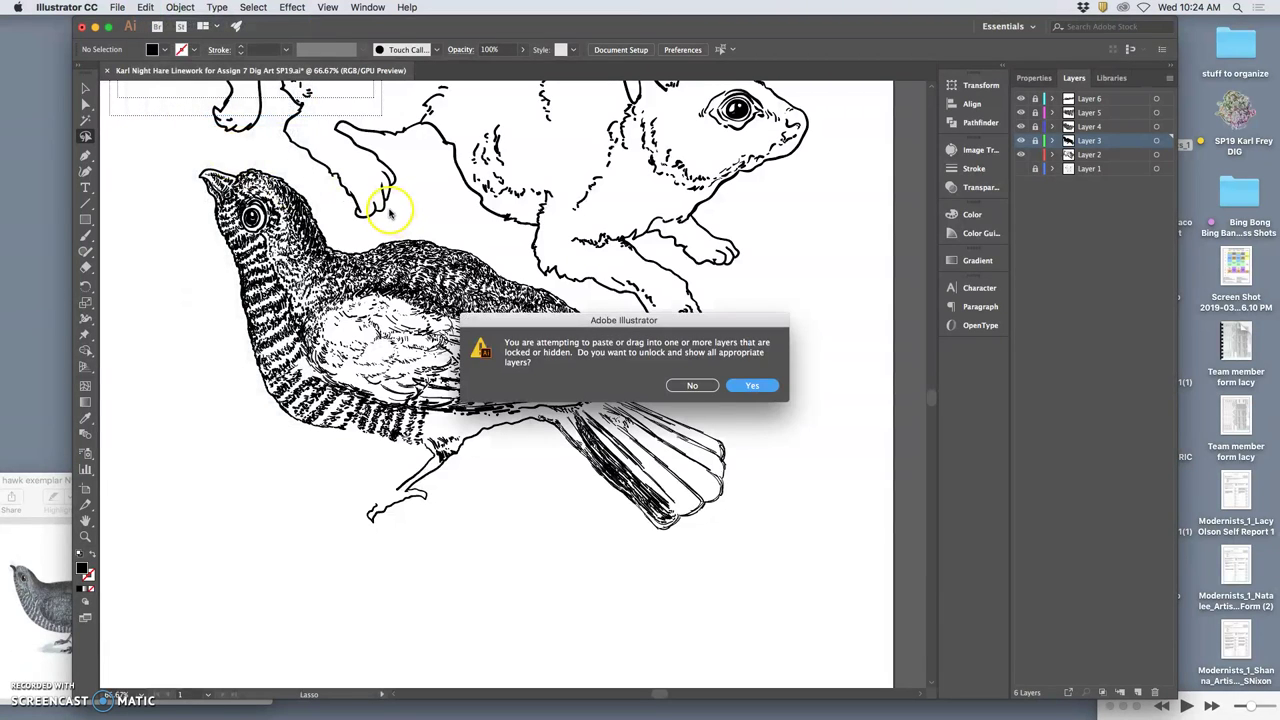
pyautogui.click(752, 385)
pyautogui.click(1088, 155)
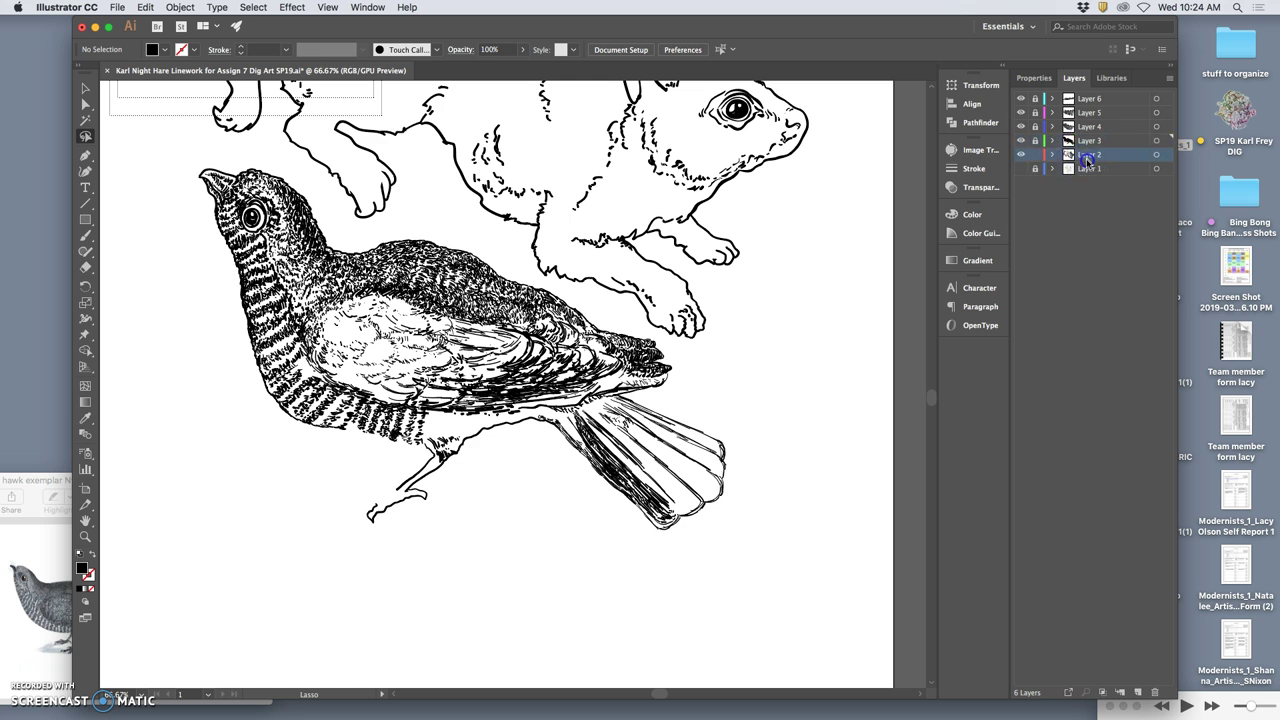
pyautogui.click(145, 7)
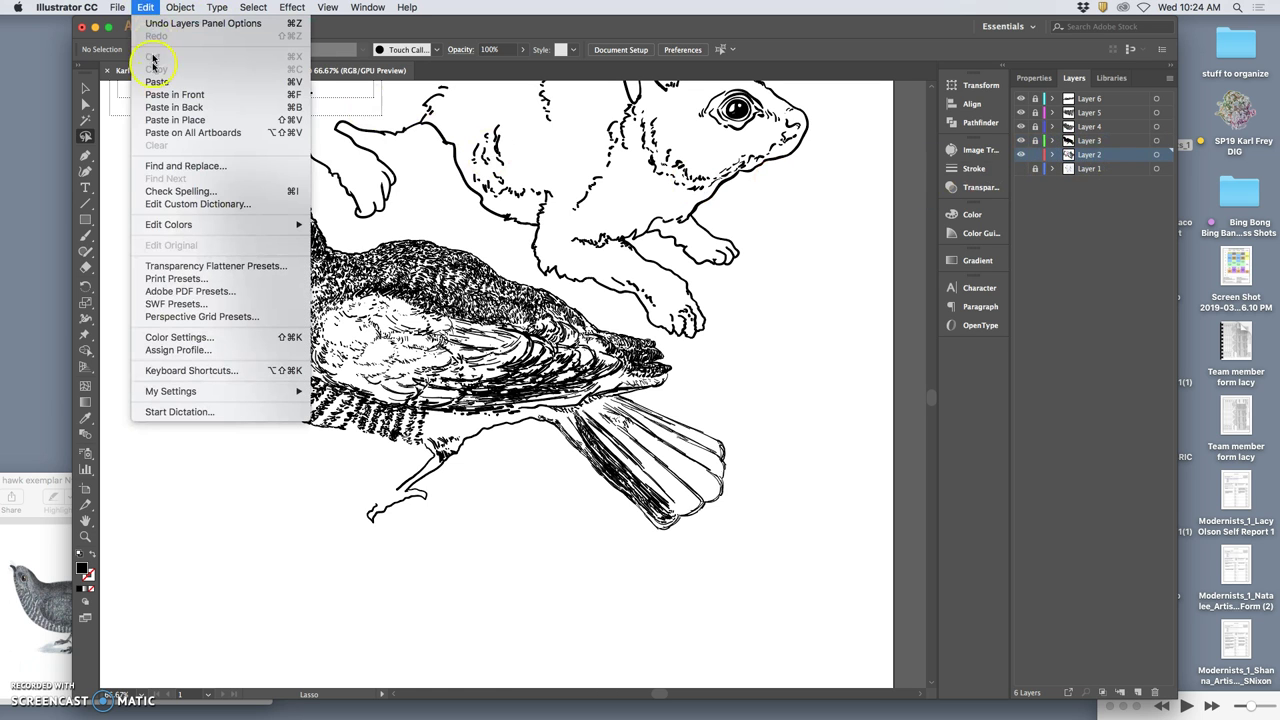
pyautogui.click(166, 119)
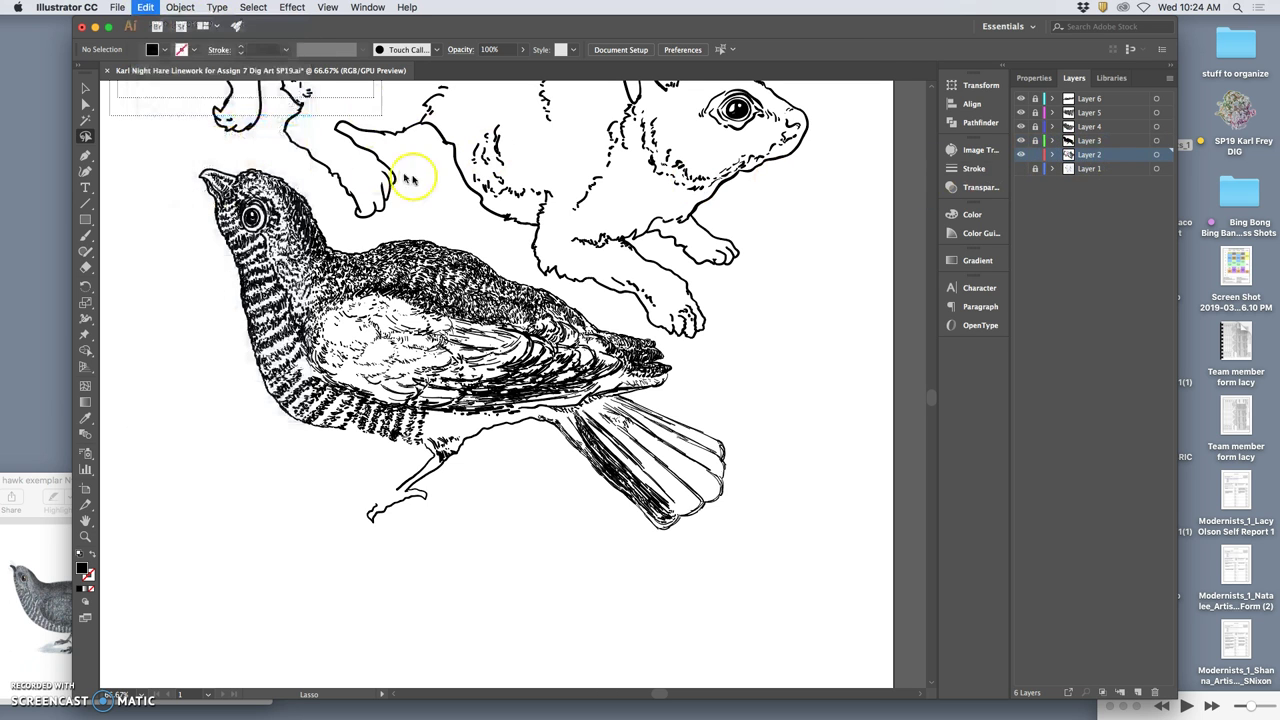
pyautogui.click(450, 208)
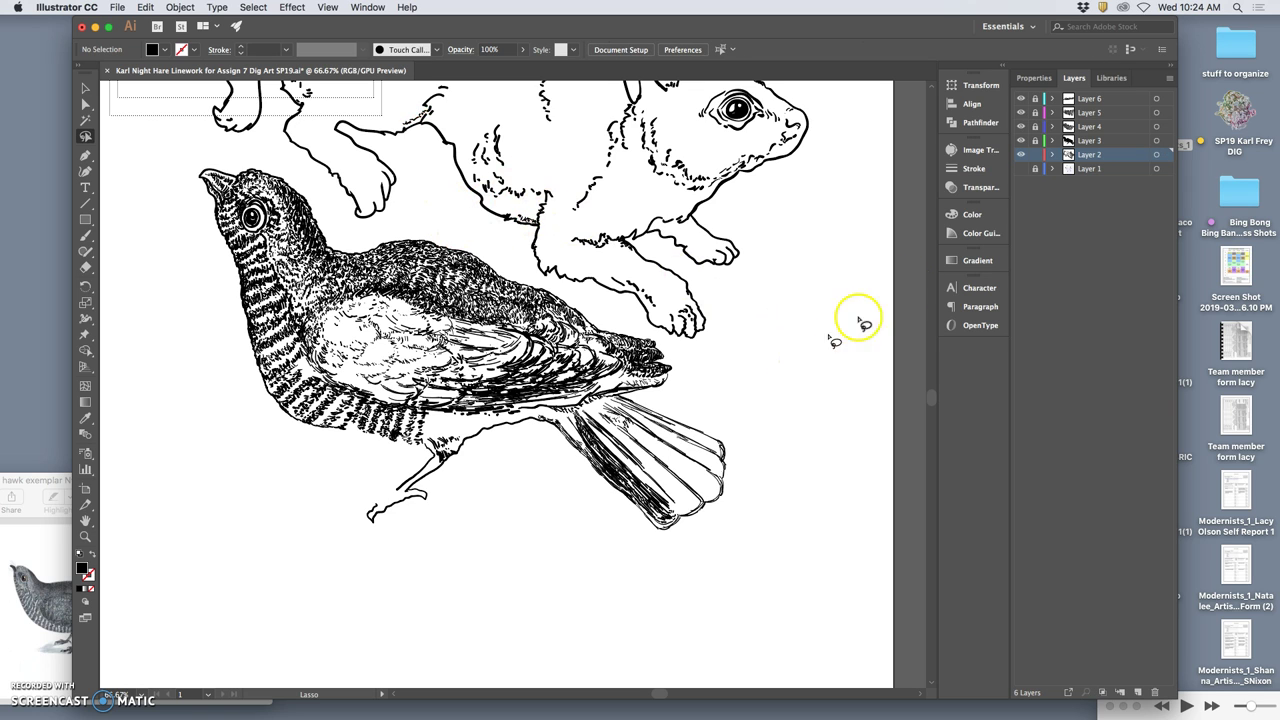
# Lock Layer 2, unlock Layers 3 to 6, and nest Layers 4, 5 and 6 inside Layer 3.
pyautogui.click(1035, 141)
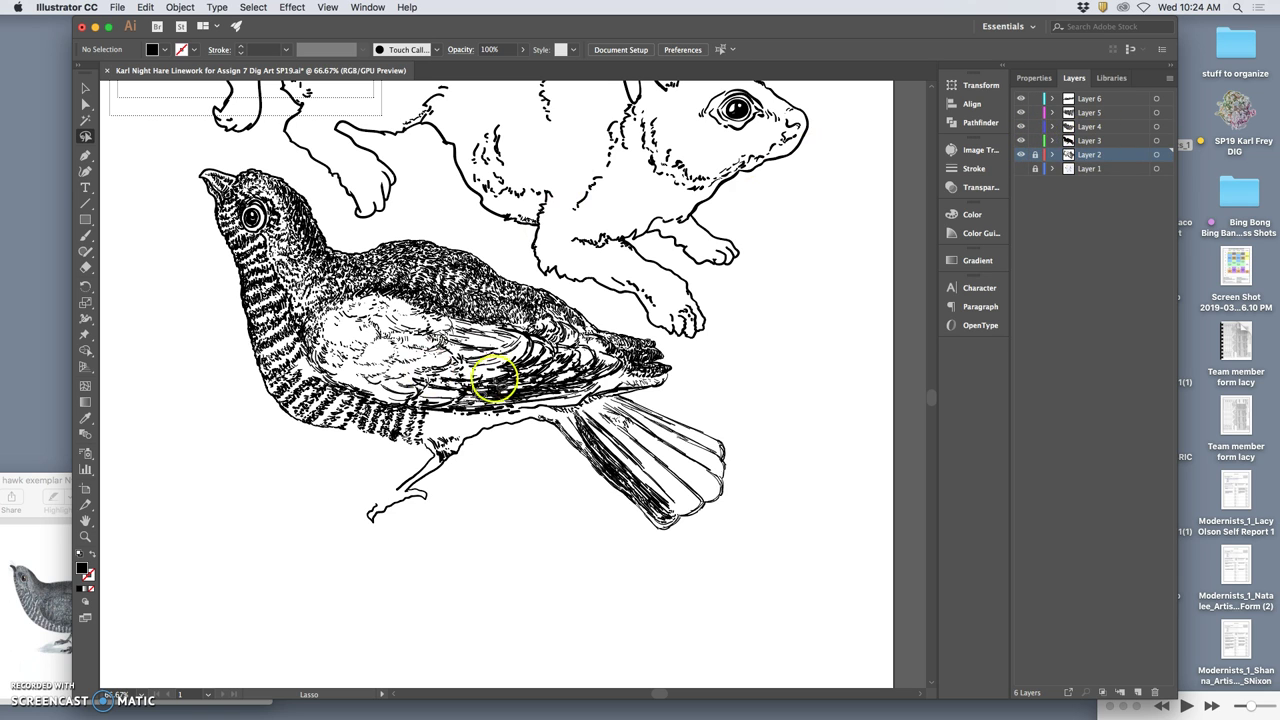
pyautogui.moveTo(1096, 128)
pyautogui.mouseDown()
pyautogui.moveTo(1095, 141)
pyautogui.moveTo(1093, 116)
pyautogui.mouseUp()
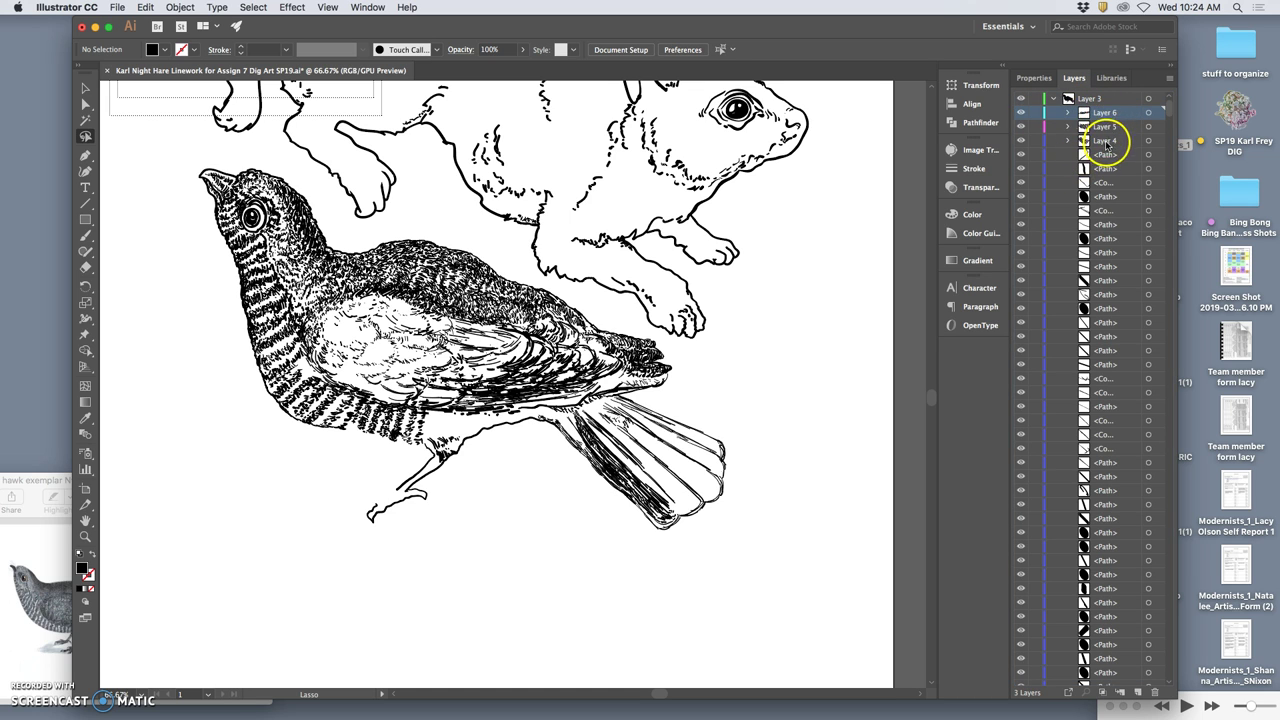
pyautogui.click(1021, 103)
pyautogui.click(1021, 103)
pyautogui.click(1055, 100)
# Show the Layer 1 pencil sketch beneath the bird's feet and make Layer 3 the active layer.
pyautogui.click(1021, 126)
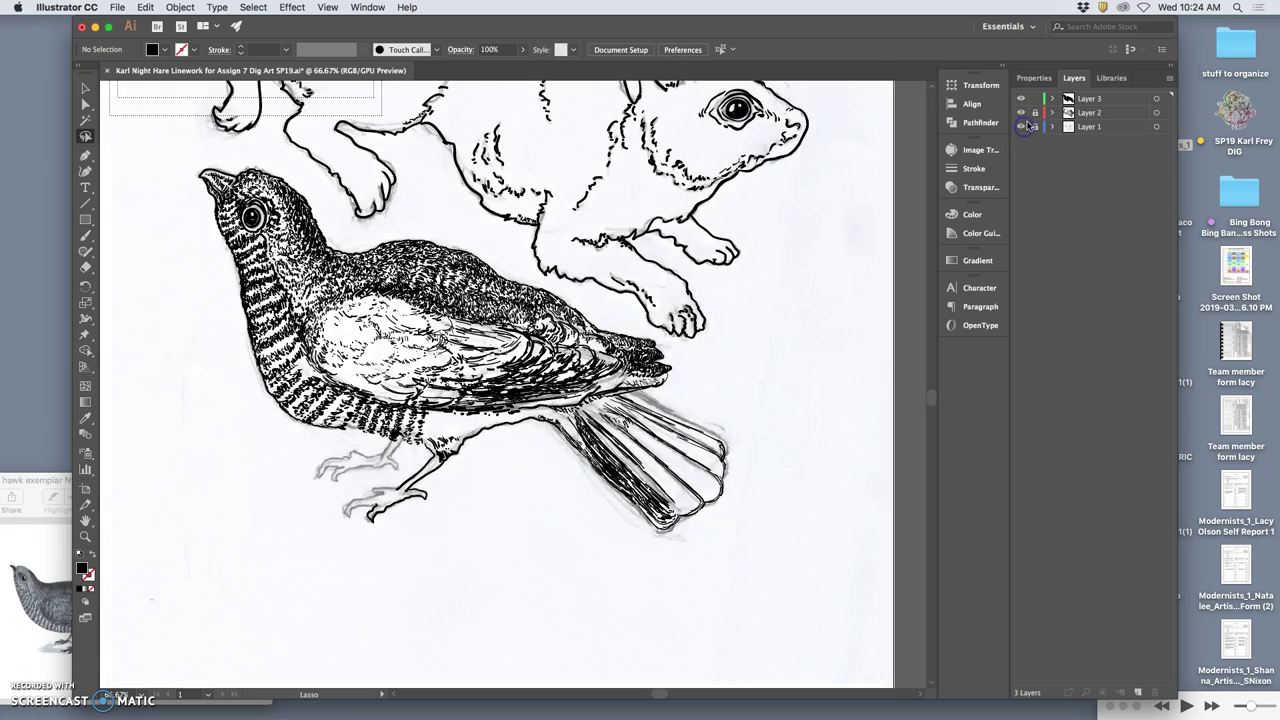
pyautogui.click(1021, 126)
pyautogui.click(1021, 126)
pyautogui.press('super+plus')
pyautogui.press('super+plus')
pyautogui.press('super+plus')
pyautogui.moveTo(524, 260); pyautogui.dragTo(705, 176)
pyautogui.click(1100, 100)
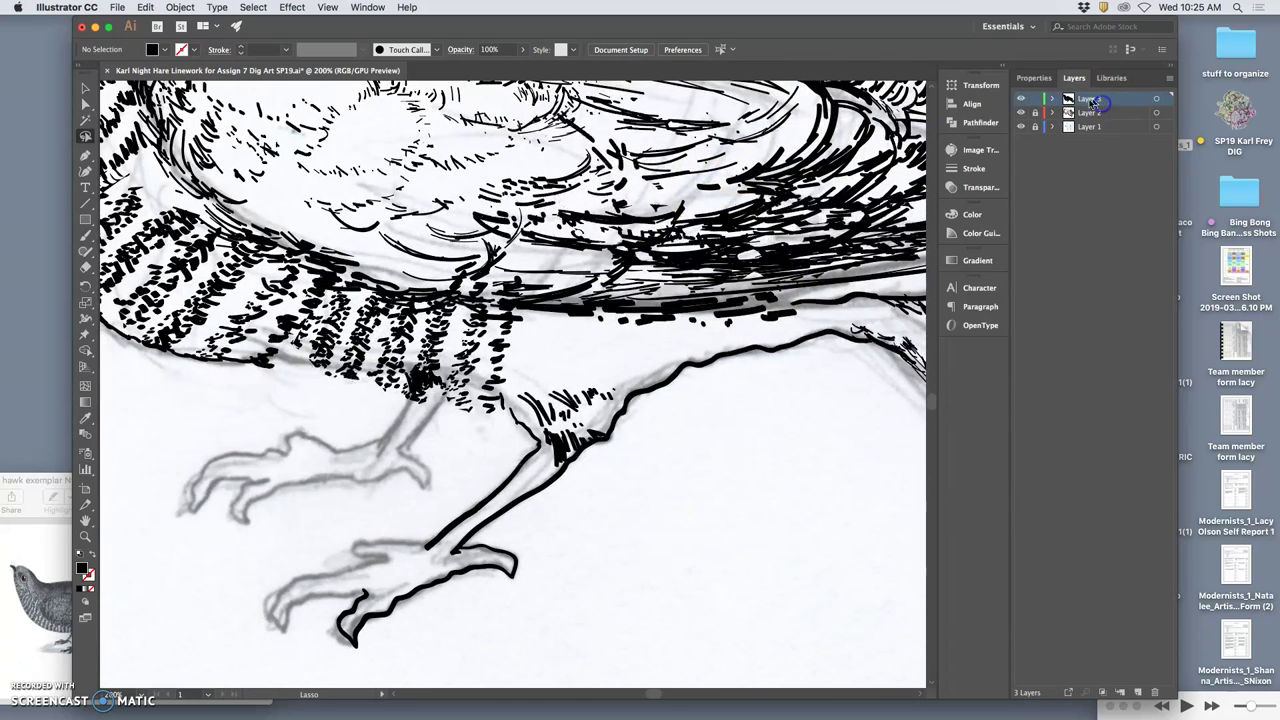
# Save the file and shift the application window aside to reveal more of the bird reference image.
pyautogui.click(303, 285)
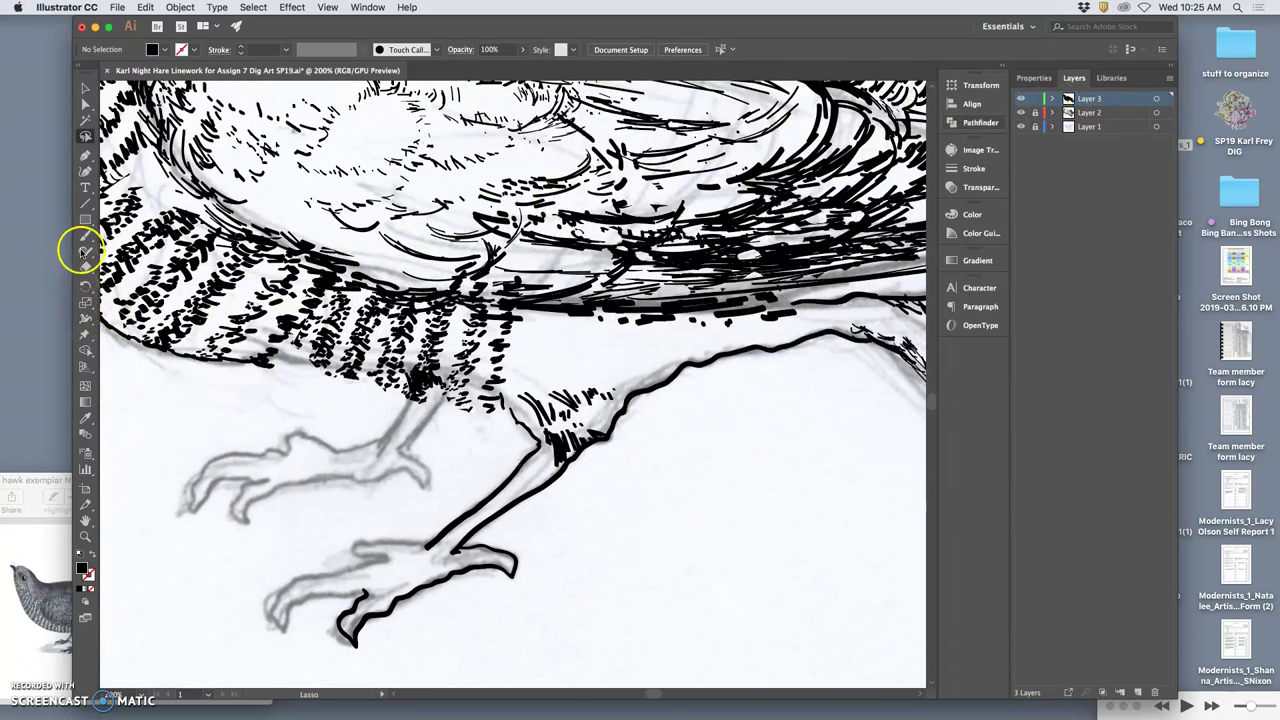
pyautogui.press('super+s')
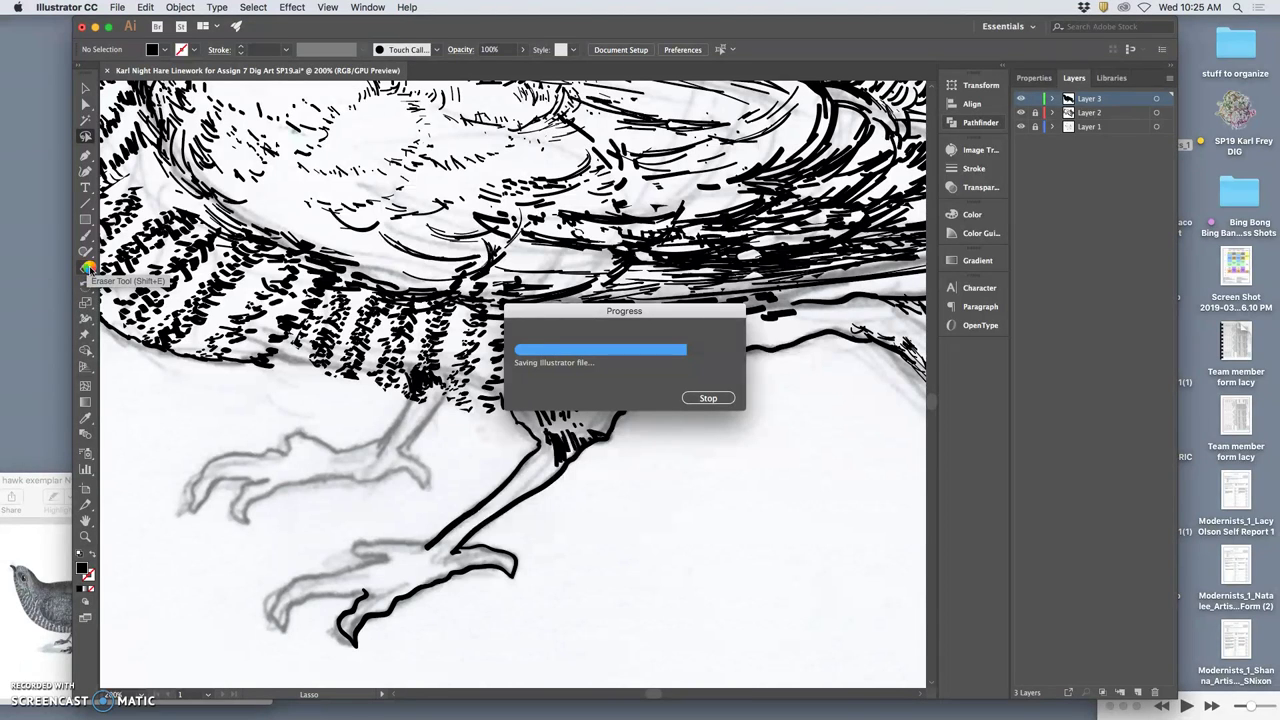
pyautogui.click(86, 269)
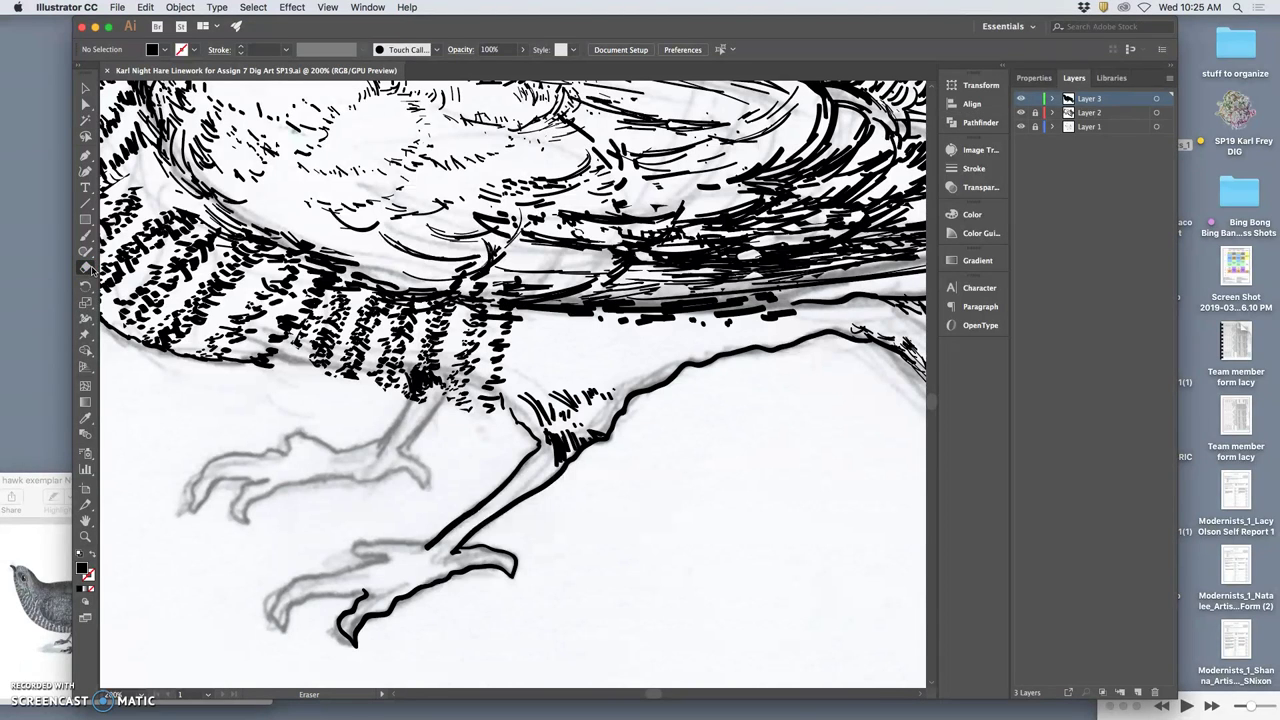
pyautogui.click(85, 254)
pyautogui.moveTo(319, 28); pyautogui.dragTo(367, 28)
pyautogui.click(134, 252)
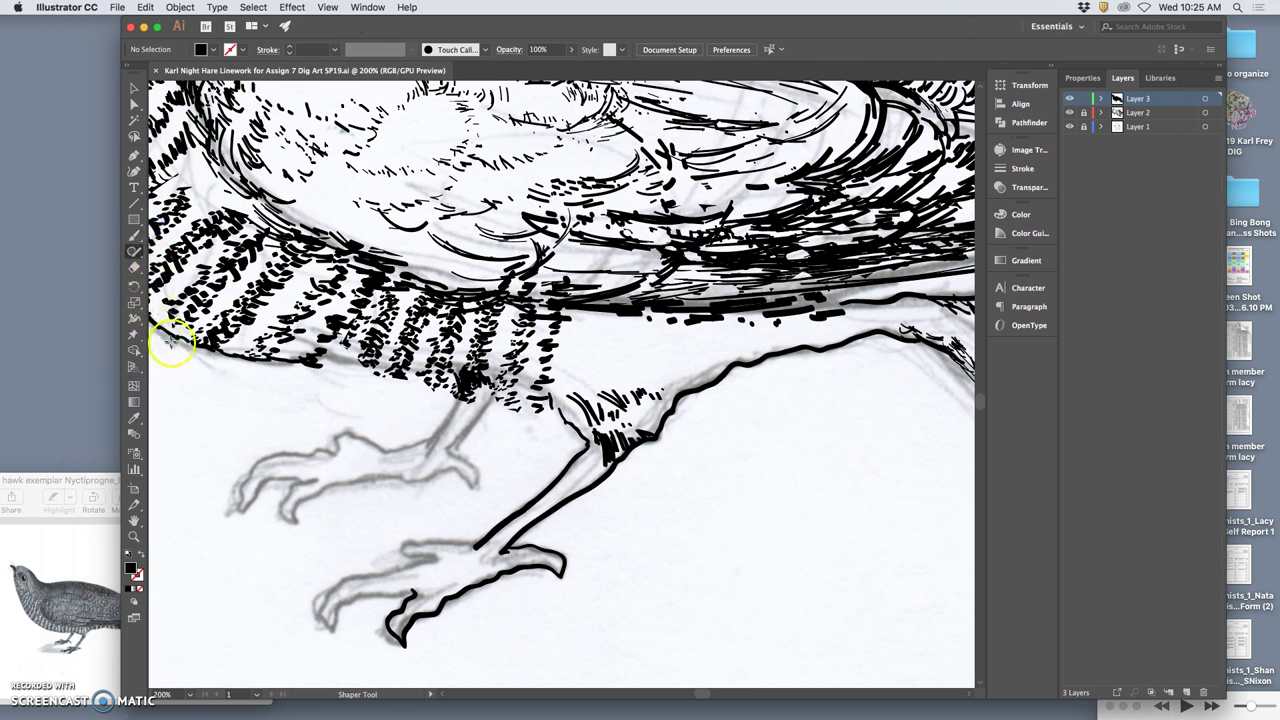
# Choose the Blob Brush with its options kept at 6 pt size, and ink the front line of the far leg.
pyautogui.click(134, 241)
pyautogui.moveTo(134, 236); pyautogui.dragTo(181, 251)
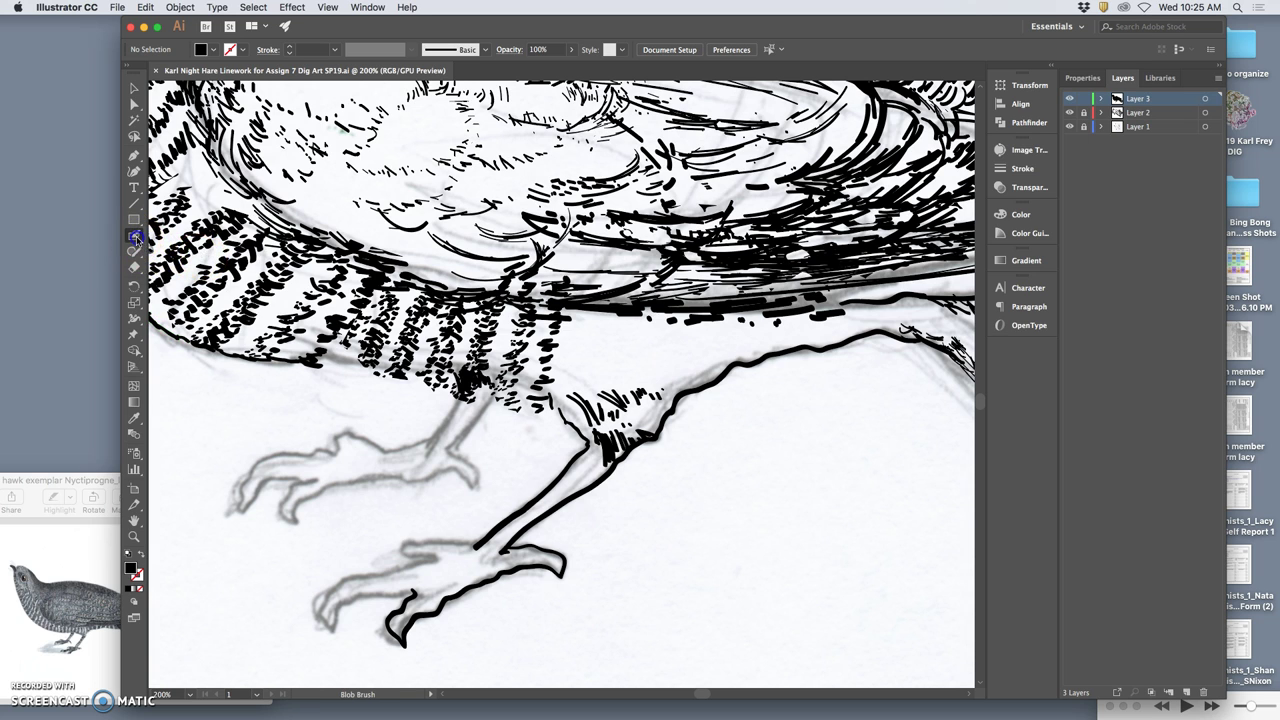
pyautogui.doubleClick(137, 237)
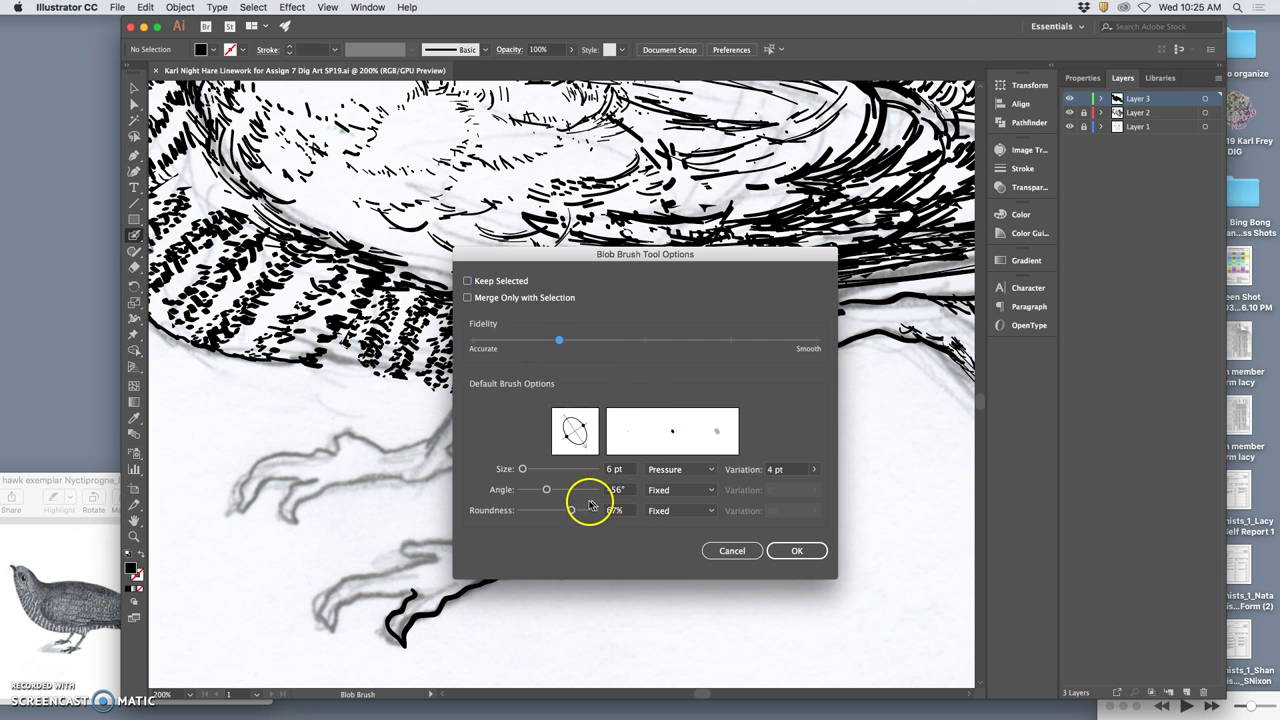
pyautogui.click(796, 550)
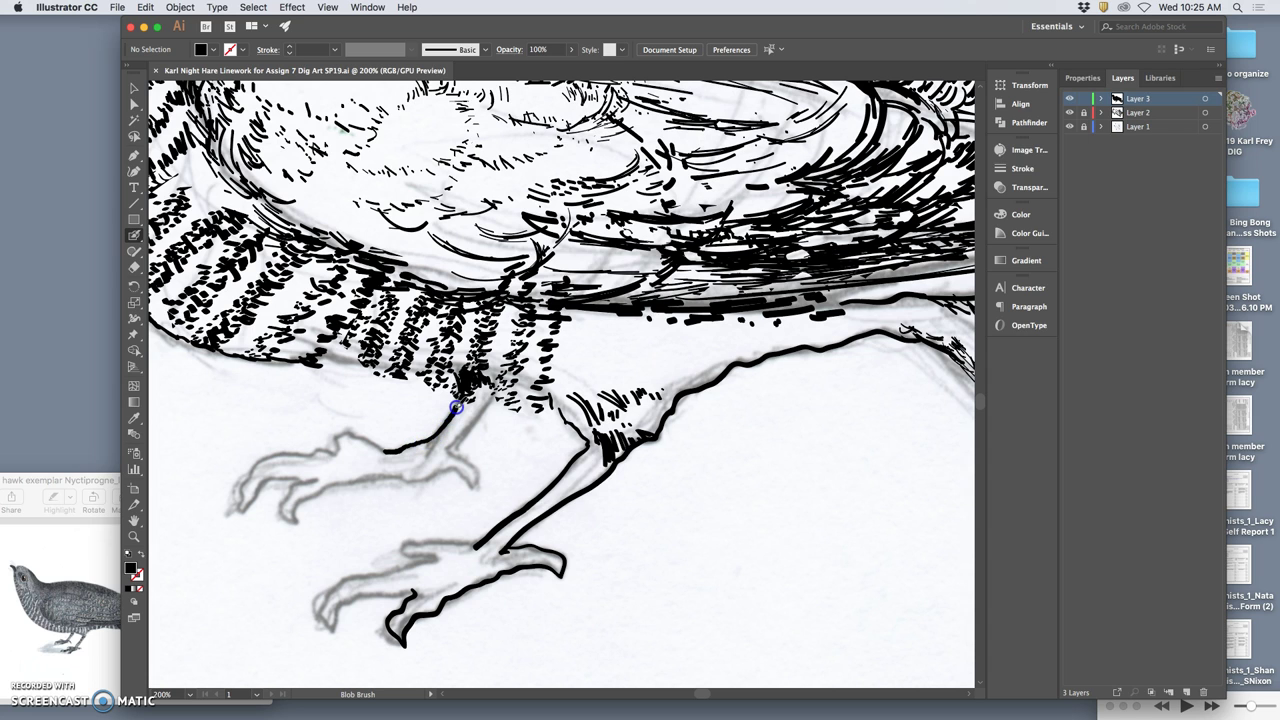
# Swap fill and stroke, extend the belly contour to the far leg, and erase breast strokes protruding beneath it.
pyautogui.hotkey('shift', 'x')
pyautogui.click(320, 406)
pyautogui.click(341, 365)
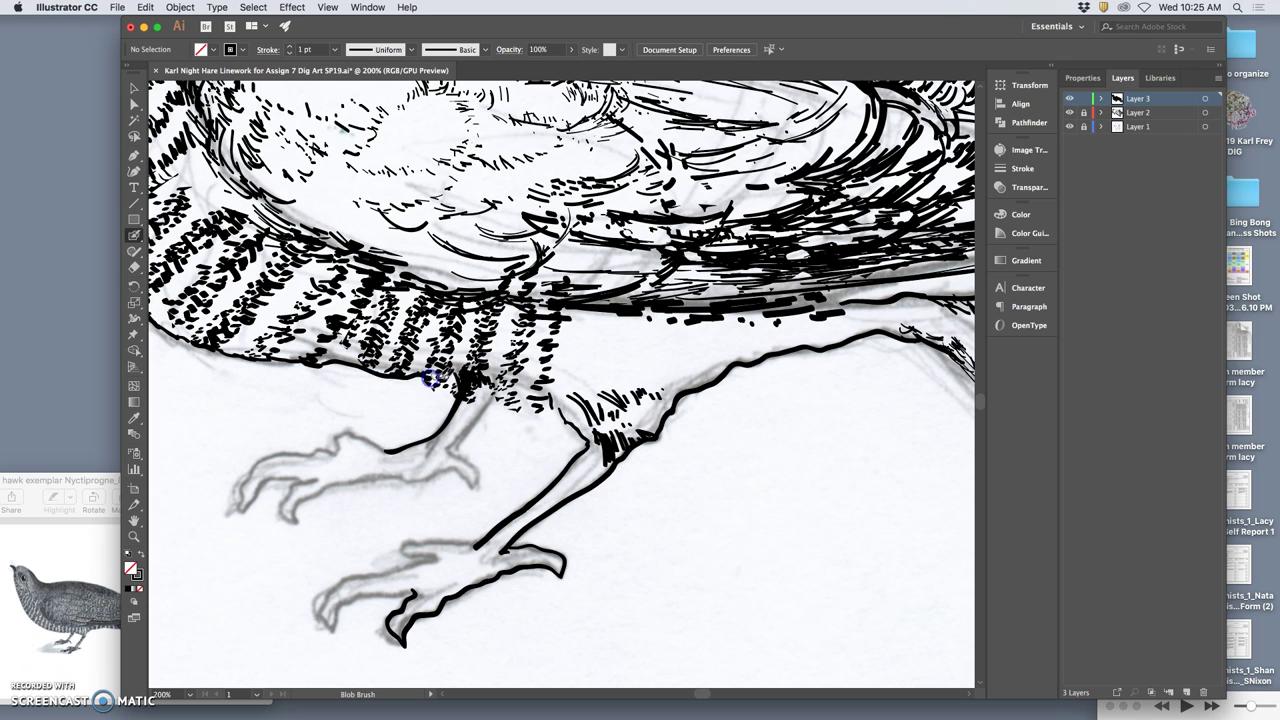
pyautogui.click(134, 267)
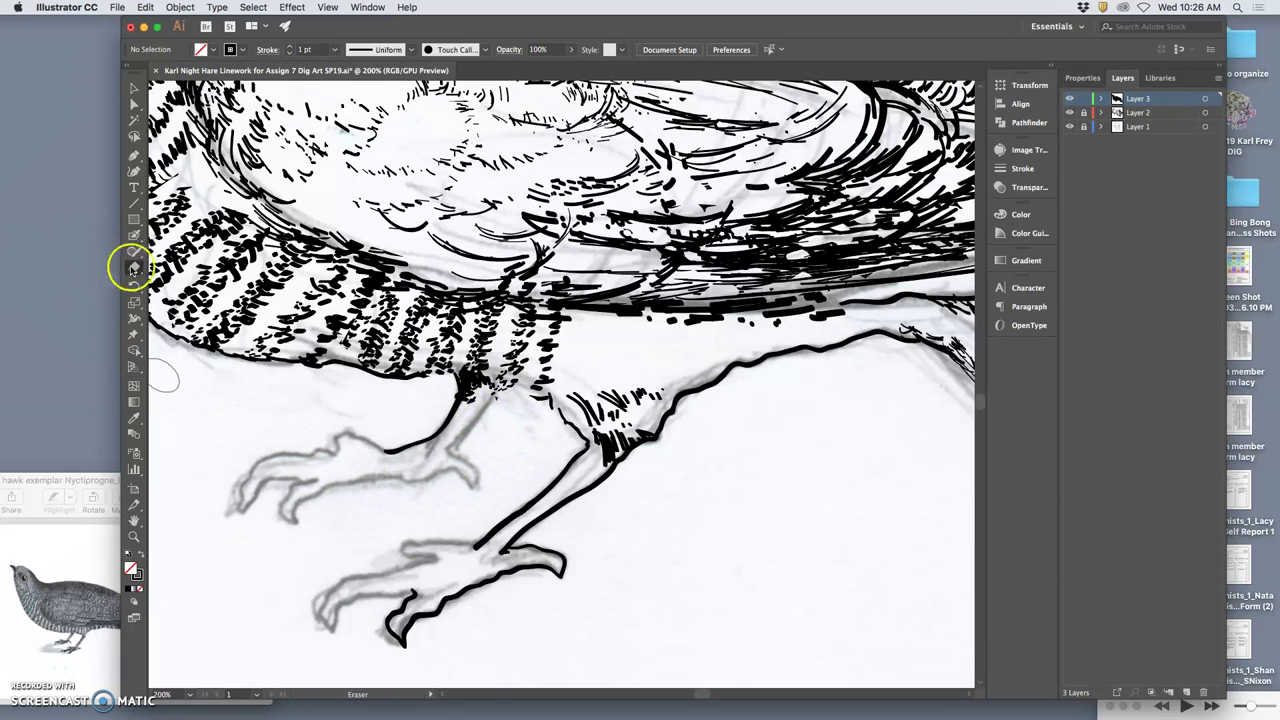
# Choose the Blob Brush and add short feather strokes to the dark breast bands between the far leg and the wing's front edge.
pyautogui.click(133, 234)
pyautogui.moveTo(470, 375); pyautogui.dragTo(470, 367)
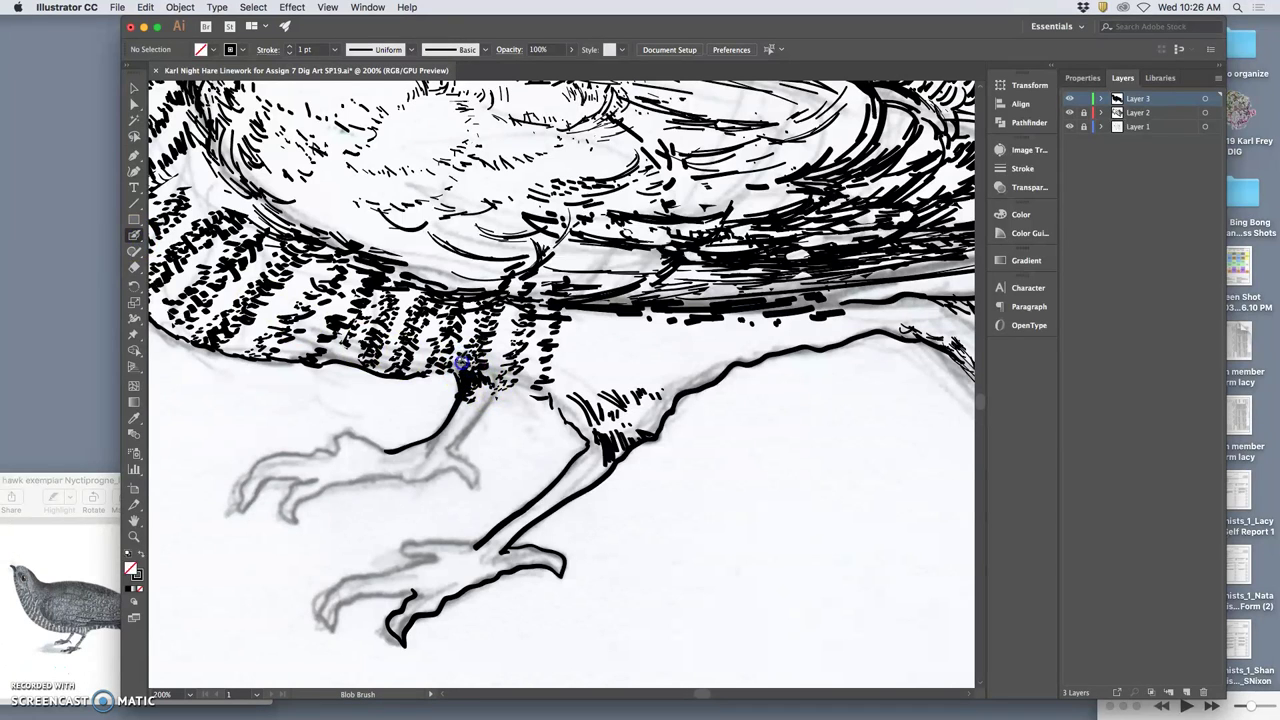
pyautogui.moveTo(431, 374); pyautogui.dragTo(447, 375)
pyautogui.click(343, 352)
pyautogui.click(297, 272)
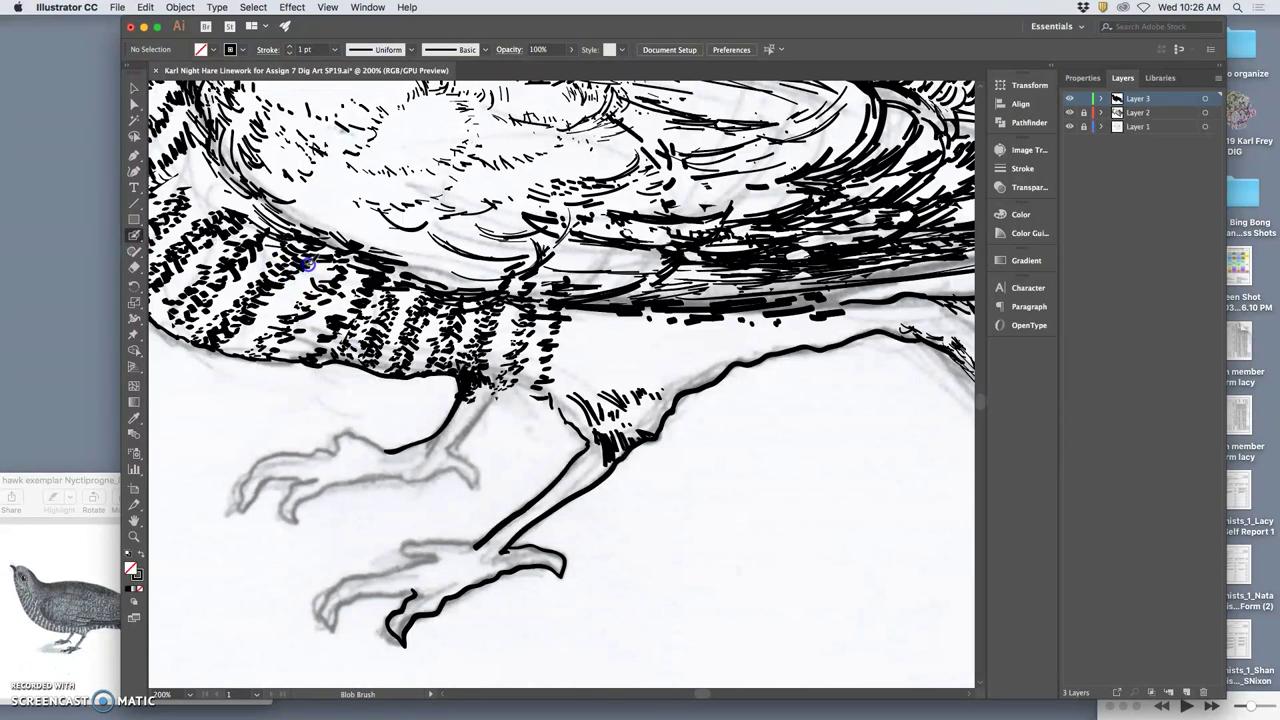
pyautogui.click(191, 182)
pyautogui.moveTo(191, 189)
pyautogui.mouseDown()
pyautogui.moveTo(203, 179)
pyautogui.moveTo(198, 189)
pyautogui.moveTo(229, 193)
pyautogui.mouseUp()
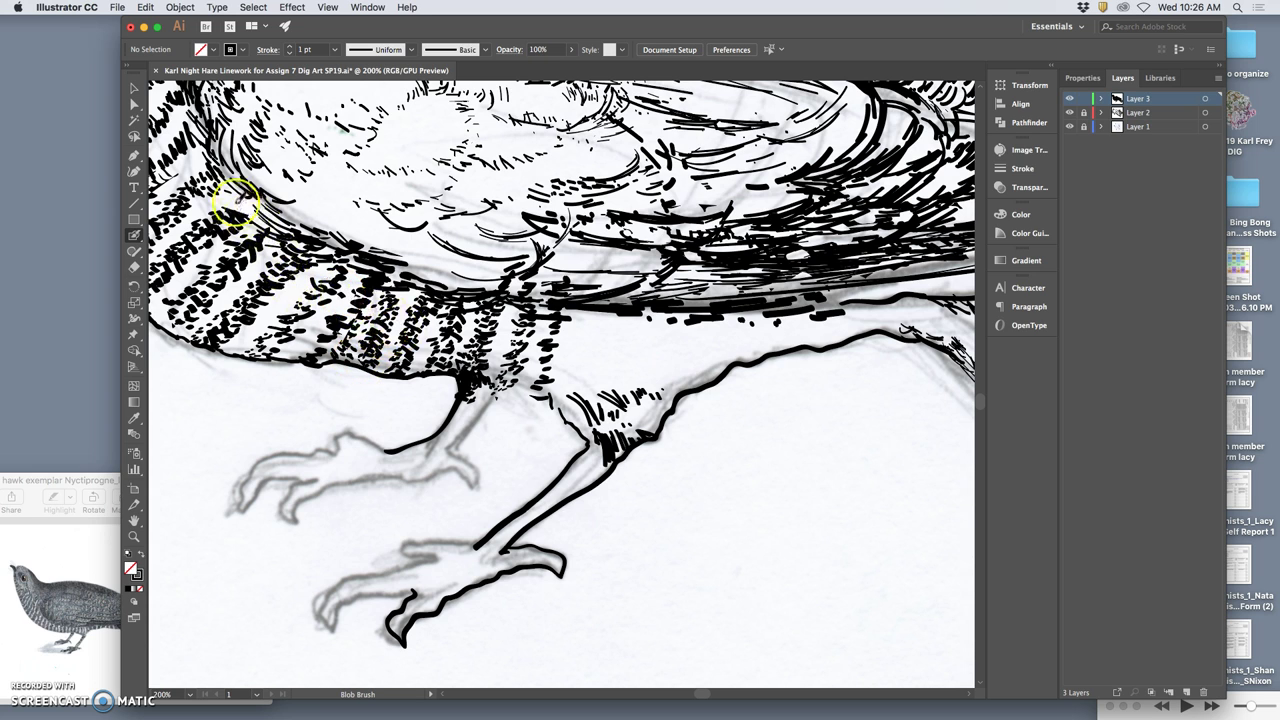
# Sample a black feather stroke with the Eyedropper, and continue the breast band strokes with the Blob Brush.
pyautogui.press('i')
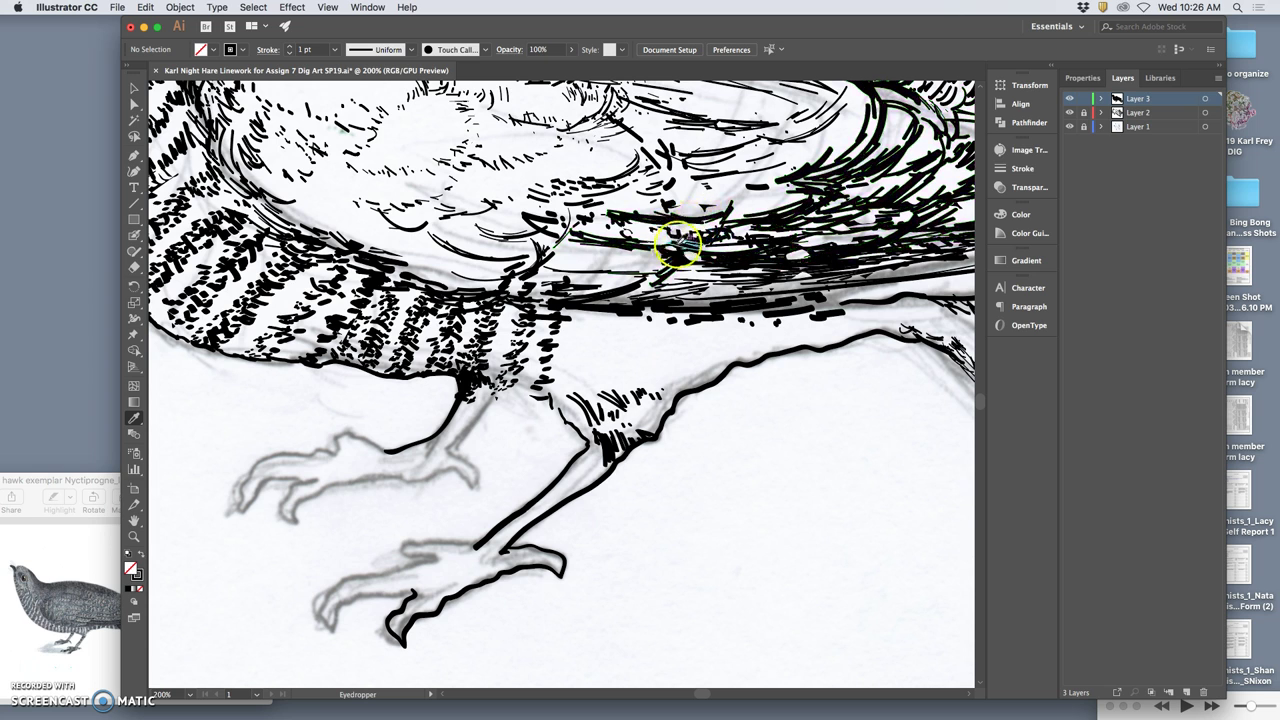
pyautogui.click(632, 312)
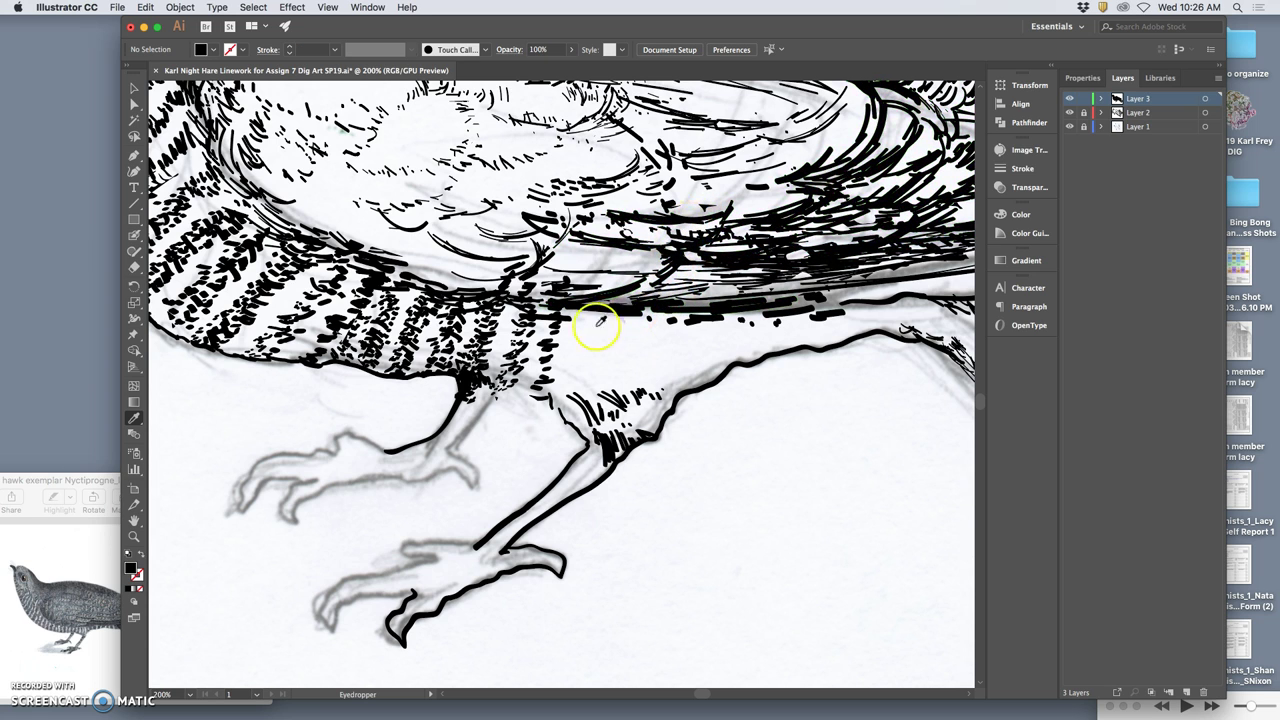
pyautogui.hotkey('shift', 'b')
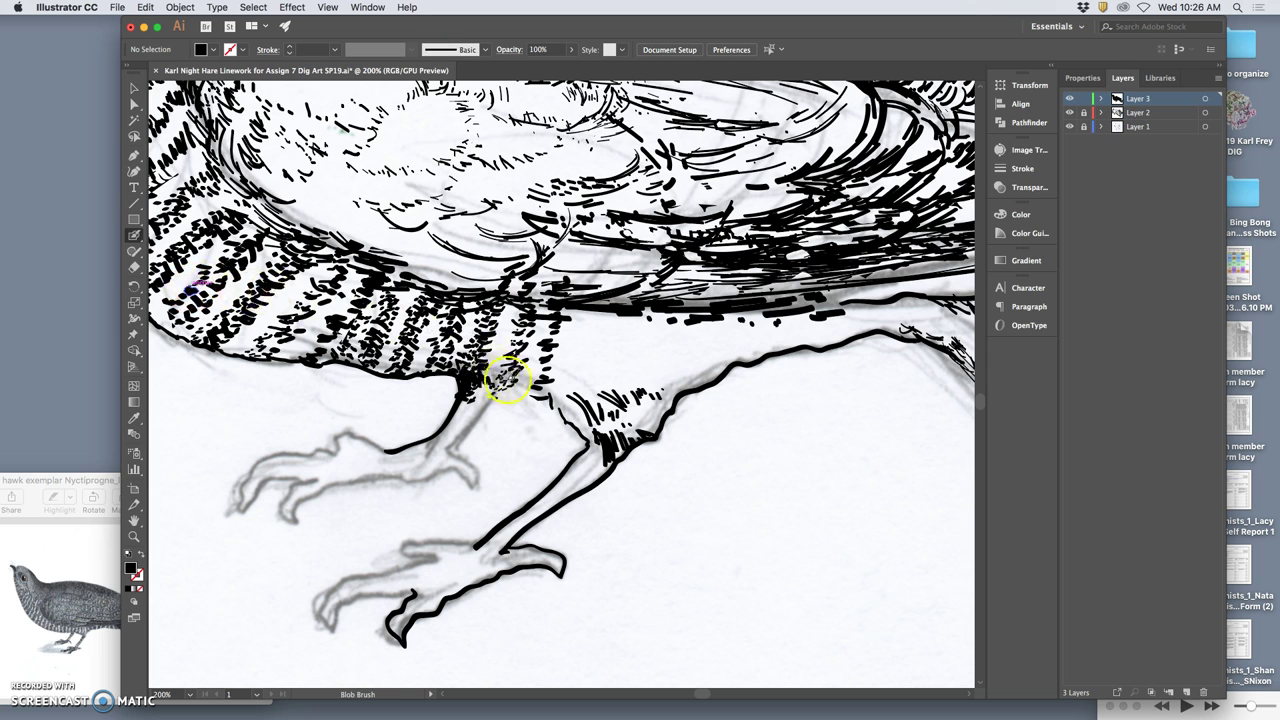
pyautogui.moveTo(493, 371); pyautogui.dragTo(497, 376)
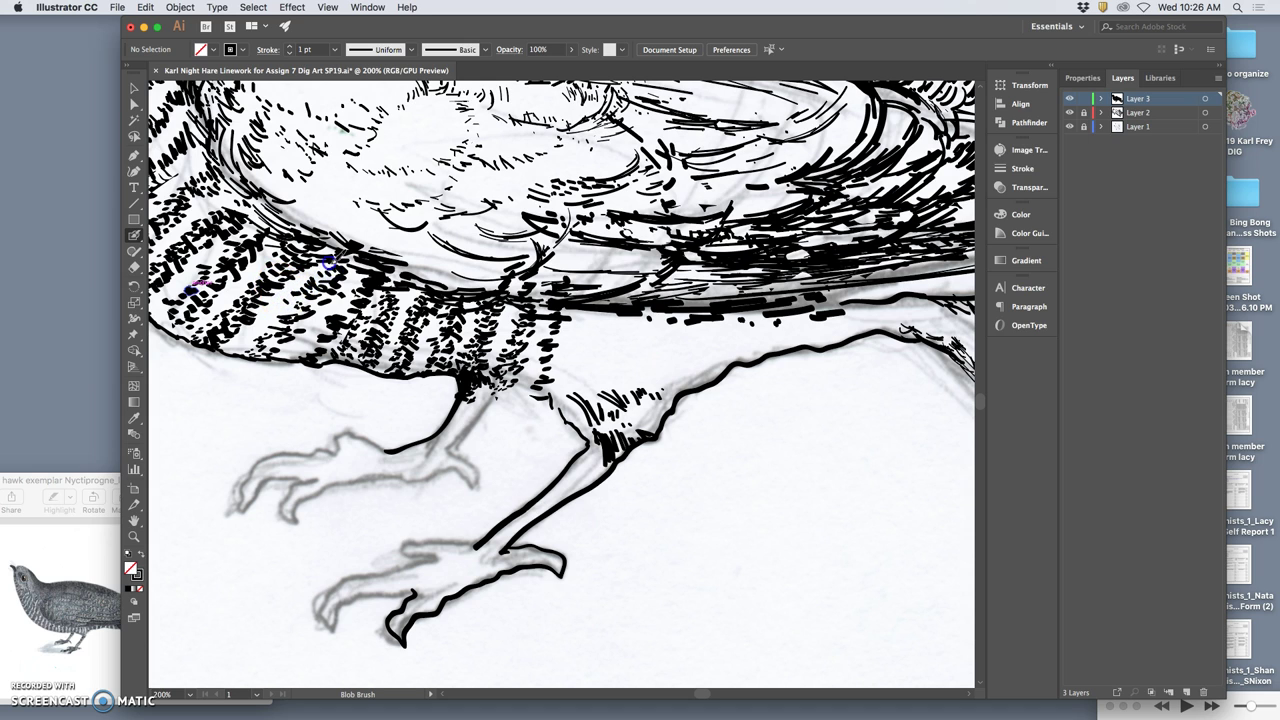
pyautogui.moveTo(222, 191); pyautogui.dragTo(243, 203)
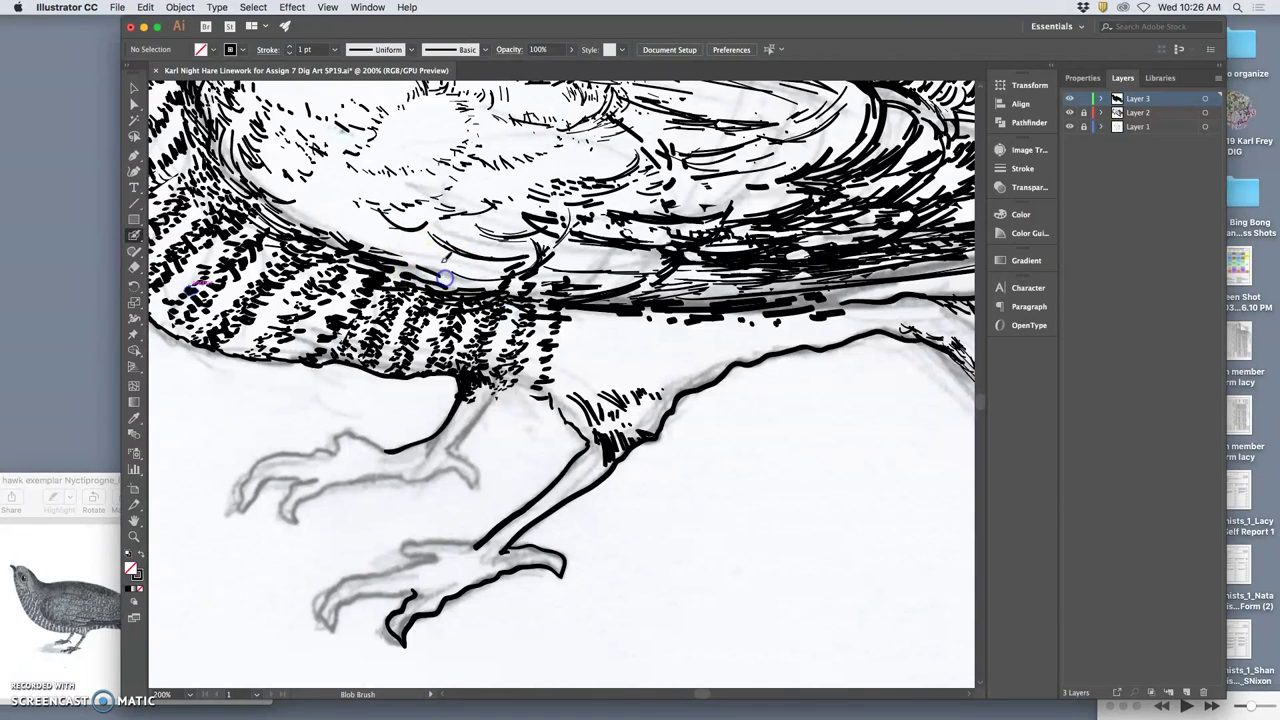
# Add feather strokes along the wing's lower edge and on the belly between the two legs.
pyautogui.moveTo(552, 272)
pyautogui.mouseDown()
pyautogui.moveTo(615, 282)
pyautogui.moveTo(626, 265)
pyautogui.moveTo(584, 266)
pyautogui.moveTo(659, 257)
pyautogui.moveTo(800, 313)
pyautogui.mouseUp()
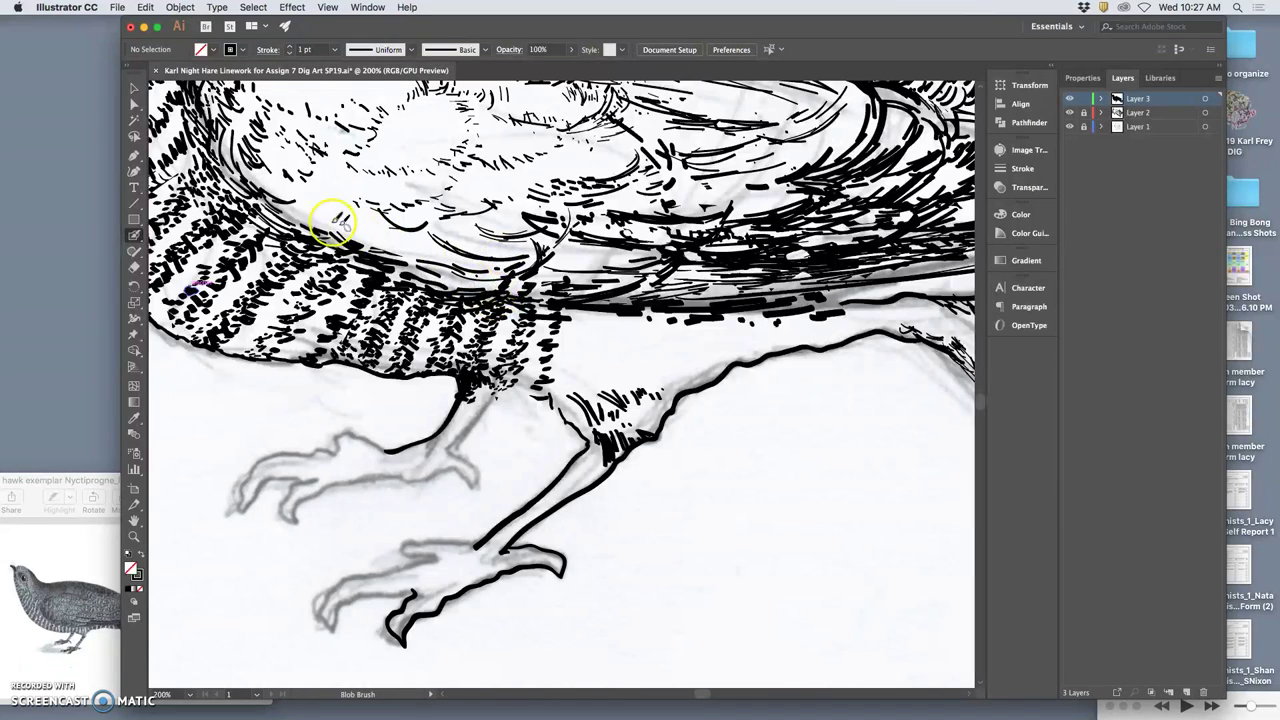
pyautogui.moveTo(289, 208); pyautogui.dragTo(312, 216)
pyautogui.moveTo(408, 184)
pyautogui.mouseDown()
pyautogui.moveTo(545, 230)
pyautogui.moveTo(620, 353)
pyautogui.moveTo(687, 377)
pyautogui.moveTo(718, 364)
pyautogui.moveTo(586, 260)
pyautogui.mouseUp()
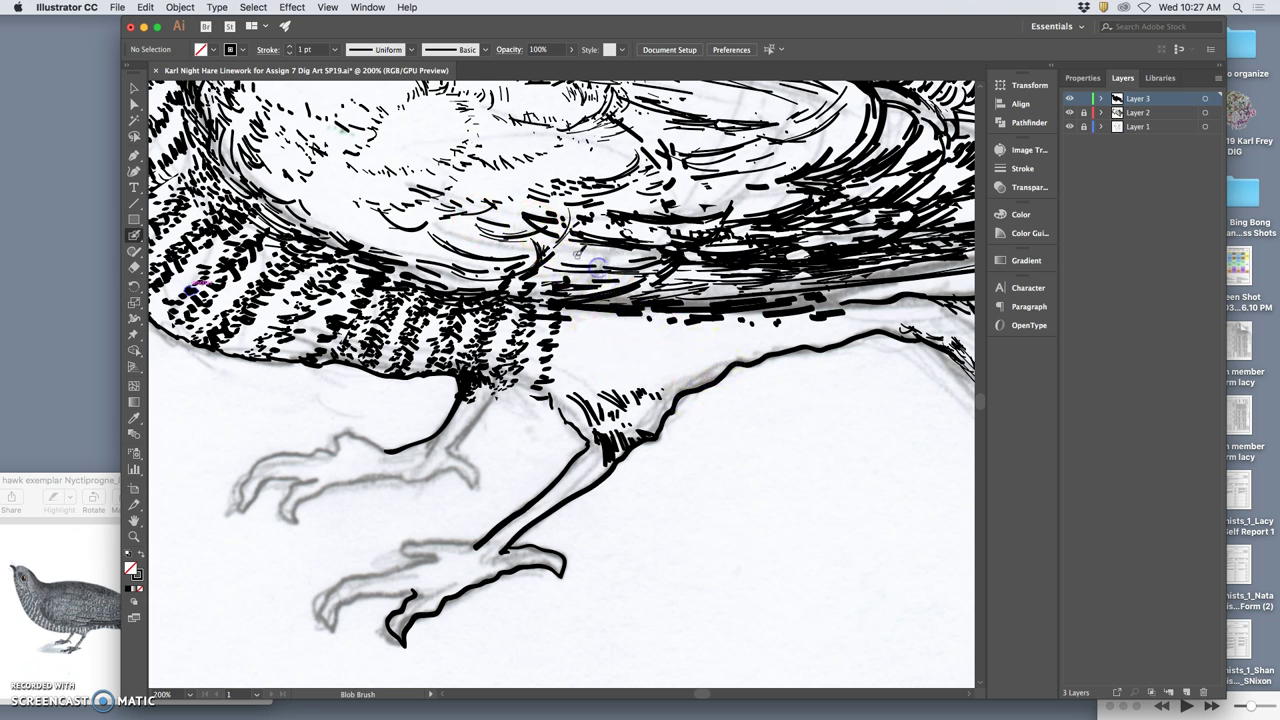
pyautogui.click(557, 363)
pyautogui.moveTo(518, 384); pyautogui.dragTo(524, 381)
# Ink the far foot's front claws, underside and hind claw, and redraw the back line of its leg up to the belly.
pyautogui.moveTo(266, 457); pyautogui.dragTo(257, 463)
pyautogui.moveTo(305, 478); pyautogui.dragTo(310, 480)
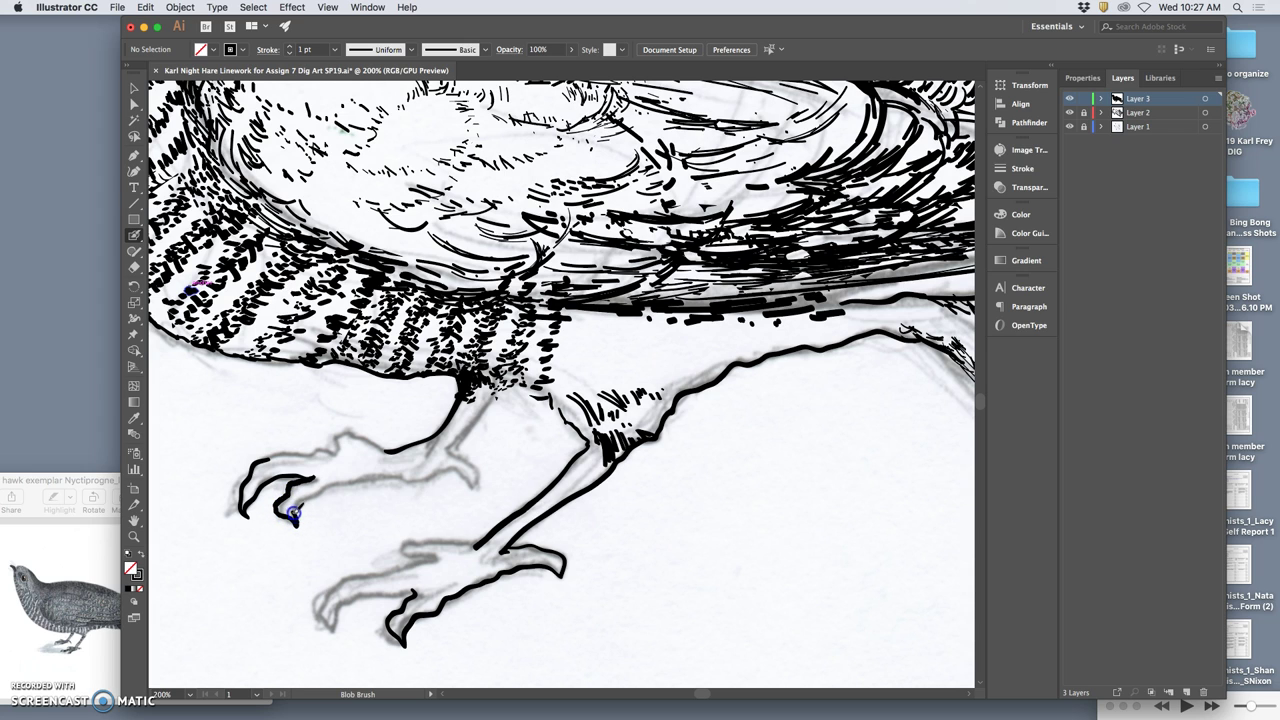
pyautogui.moveTo(320, 488)
pyautogui.mouseDown()
pyautogui.moveTo(457, 471)
pyautogui.moveTo(461, 483)
pyautogui.moveTo(460, 469)
pyautogui.moveTo(473, 490)
pyautogui.moveTo(457, 455)
pyautogui.mouseUp()
pyautogui.moveTo(484, 410); pyautogui.dragTo(496, 388)
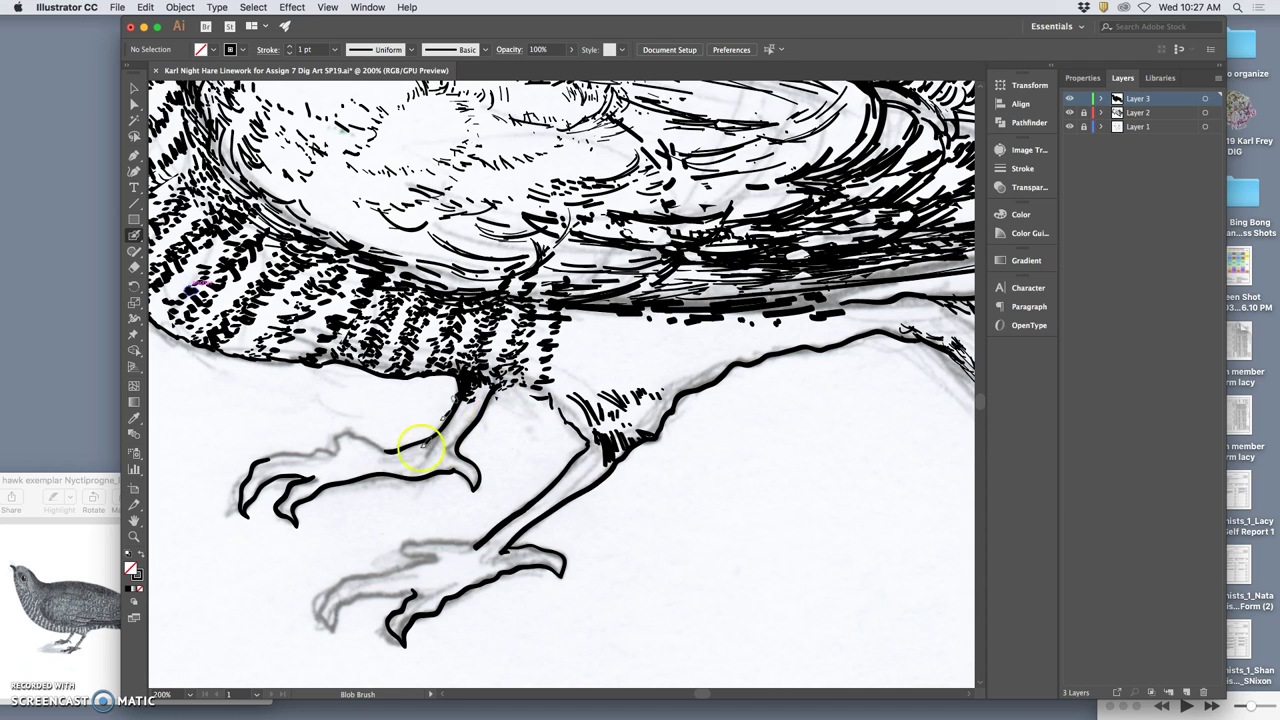
pyautogui.hotkey('ctrl', 'z')
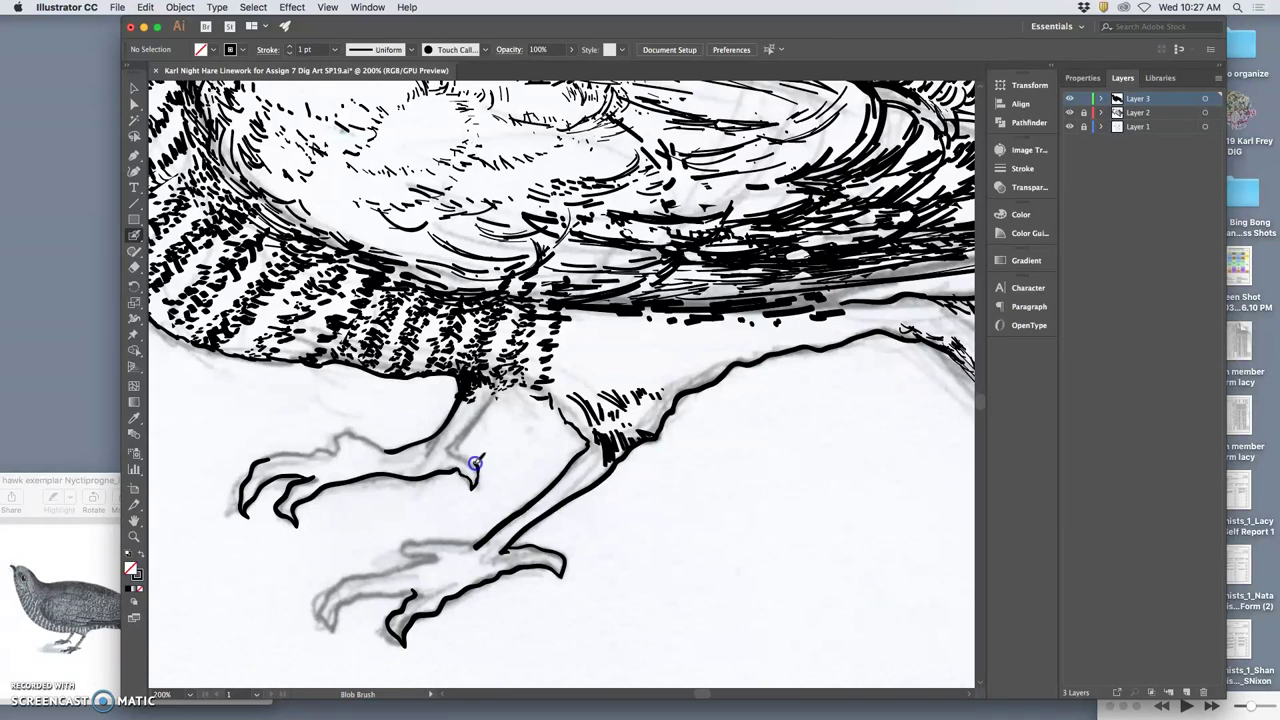
pyautogui.moveTo(467, 428)
pyautogui.mouseDown()
pyautogui.moveTo(482, 400)
pyautogui.moveTo(514, 400)
pyautogui.moveTo(490, 386)
pyautogui.moveTo(480, 405)
pyautogui.moveTo(510, 400)
pyautogui.mouseUp()
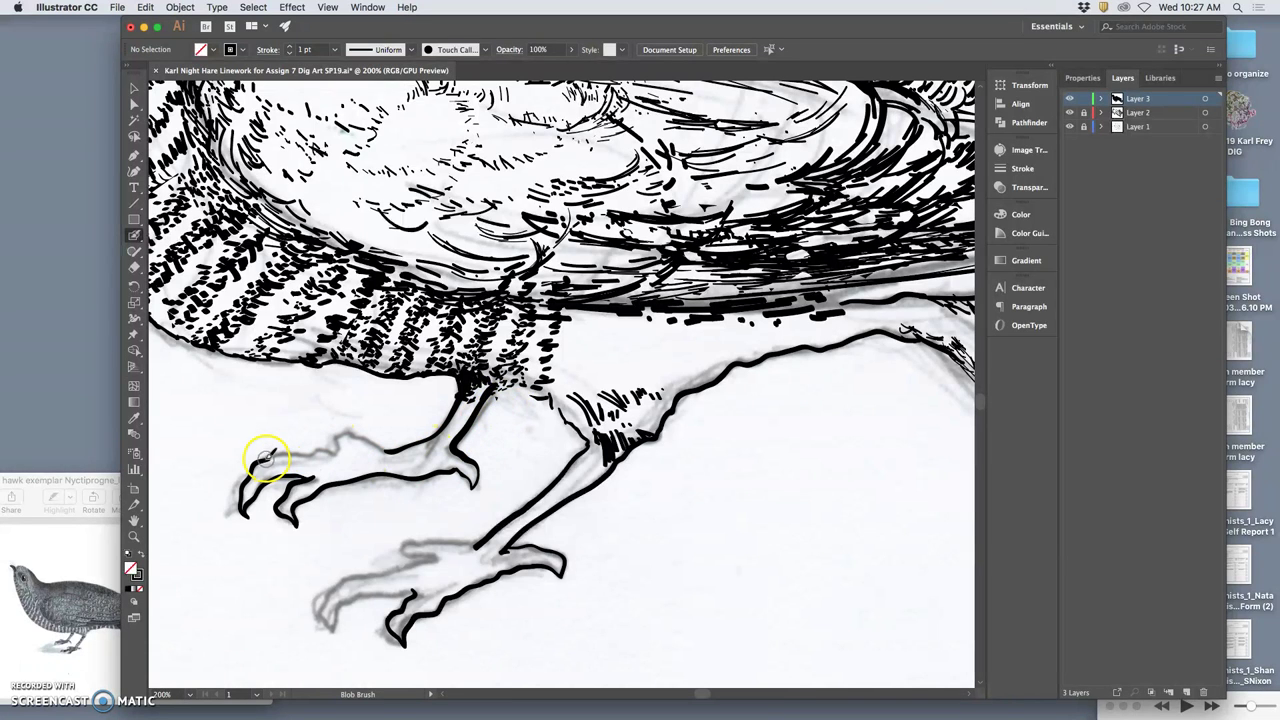
# Ink the far foot's upper contour from the front toe over the knuckle to the leg, redrawing the first attempt.
pyautogui.moveTo(263, 458)
pyautogui.mouseDown()
pyautogui.moveTo(341, 434)
pyautogui.moveTo(449, 434)
pyautogui.mouseUp()
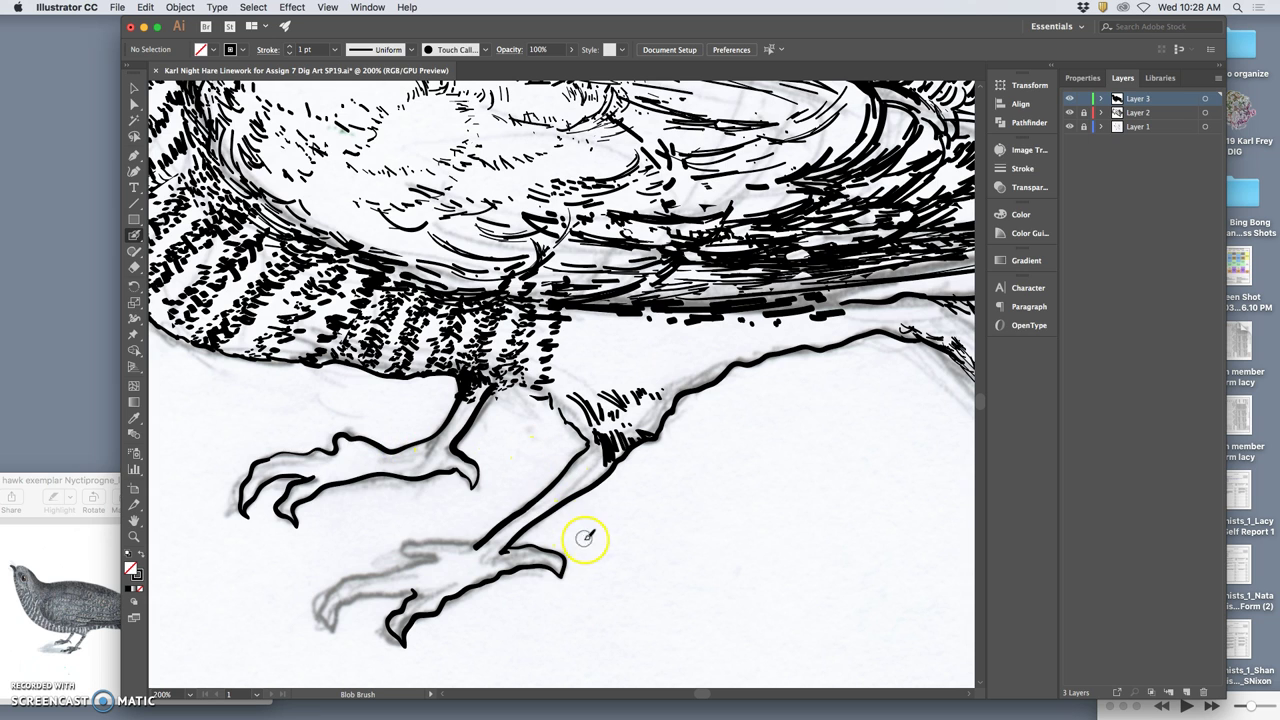
pyautogui.press('super+z')
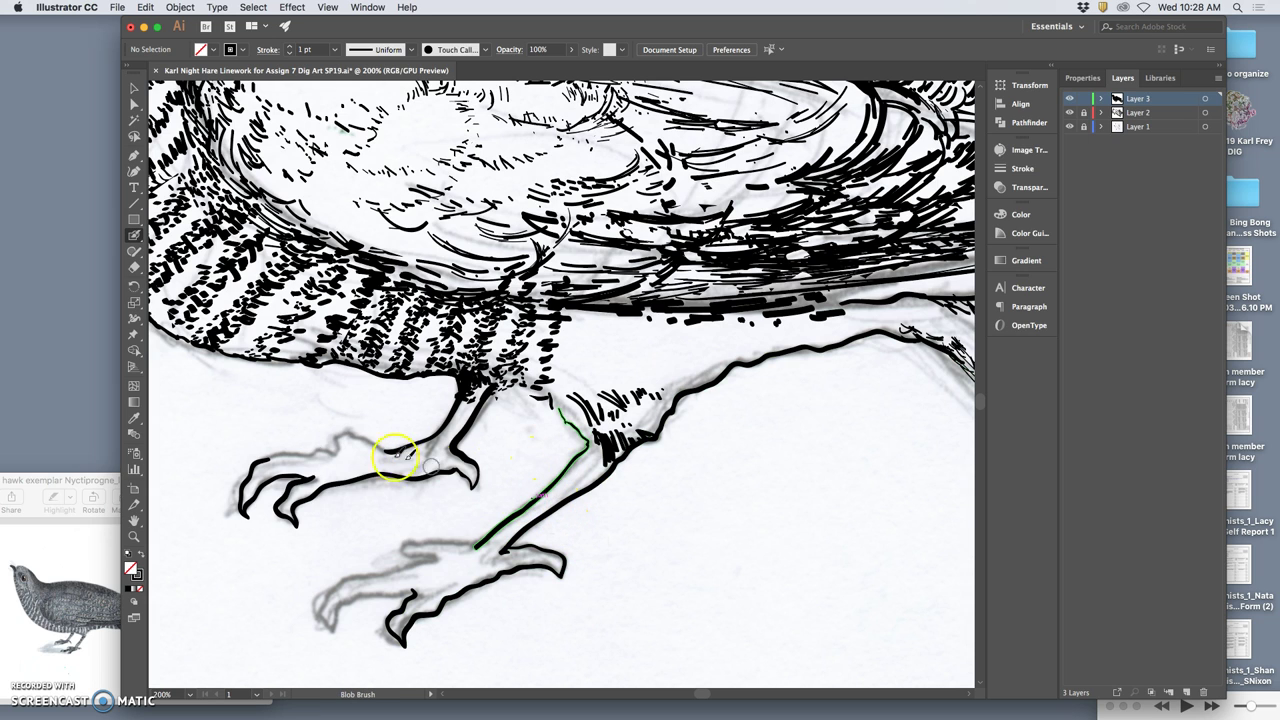
pyautogui.moveTo(267, 460); pyautogui.dragTo(268, 459)
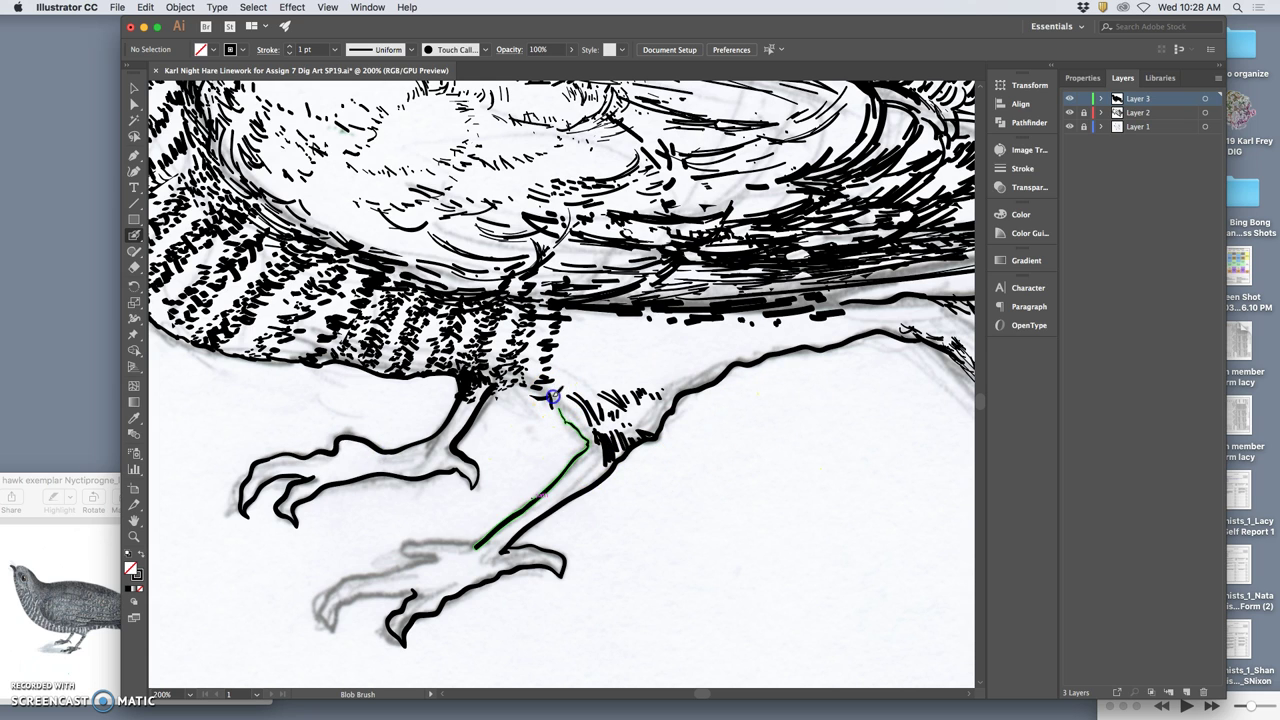
# Add short feather strokes down the near thigh's front edge and fill in the breast bands along the belly contour.
pyautogui.moveTo(560, 402); pyautogui.dragTo(596, 450)
pyautogui.moveTo(549, 398)
pyautogui.mouseDown()
pyautogui.moveTo(521, 389)
pyautogui.moveTo(546, 371)
pyautogui.moveTo(547, 402)
pyautogui.moveTo(529, 420)
pyautogui.moveTo(491, 373)
pyautogui.mouseUp()
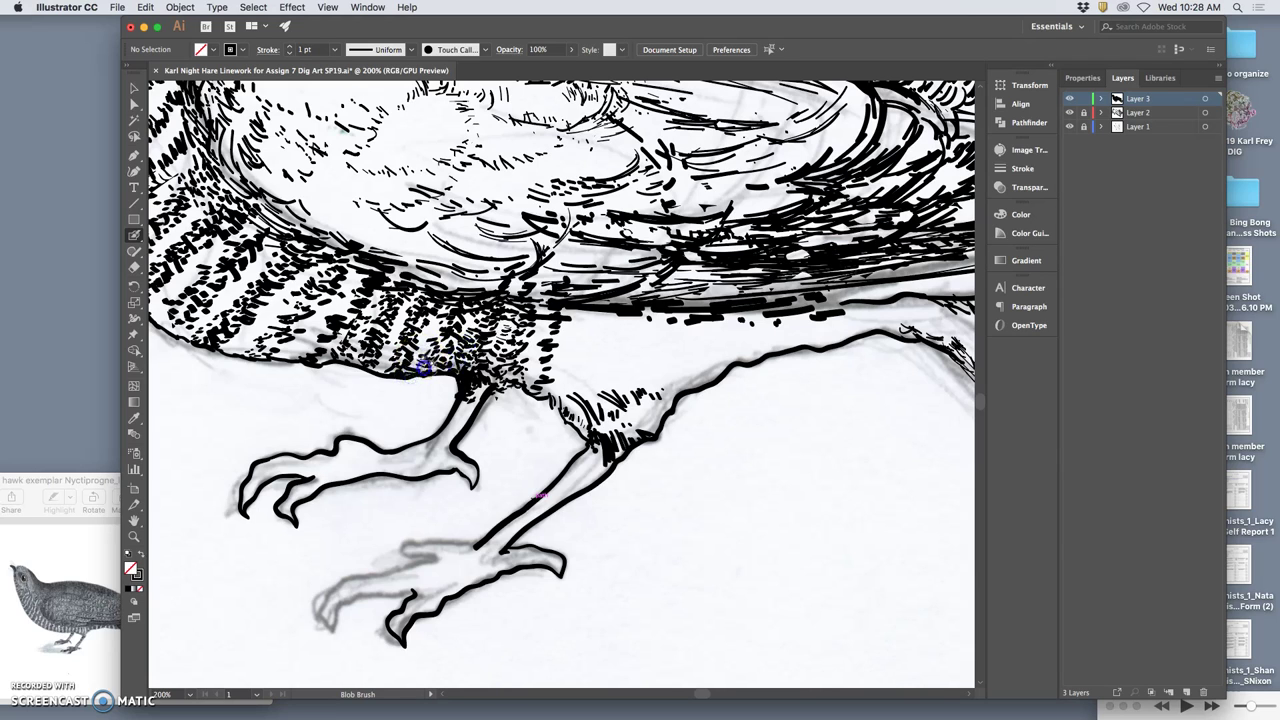
pyautogui.moveTo(432, 347); pyautogui.dragTo(452, 320)
pyautogui.moveTo(374, 368); pyautogui.dragTo(412, 315)
pyautogui.moveTo(307, 361)
pyautogui.mouseDown()
pyautogui.moveTo(331, 319)
pyautogui.moveTo(295, 314)
pyautogui.moveTo(237, 352)
pyautogui.moveTo(188, 337)
pyautogui.mouseUp()
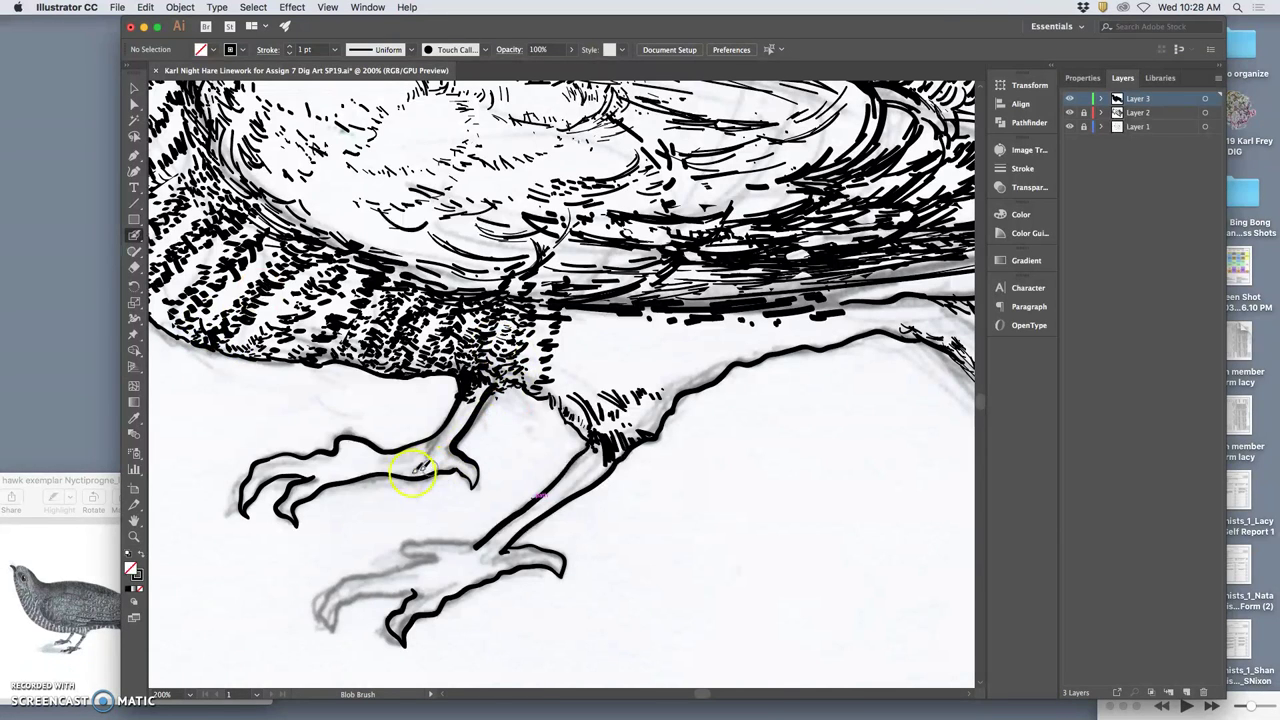
# Set the Blob Brush size to 3 pt and texture the far foot's front toe with fine strokes.
pyautogui.moveTo(240, 499); pyautogui.dragTo(256, 490)
pyautogui.doubleClick(134, 236)
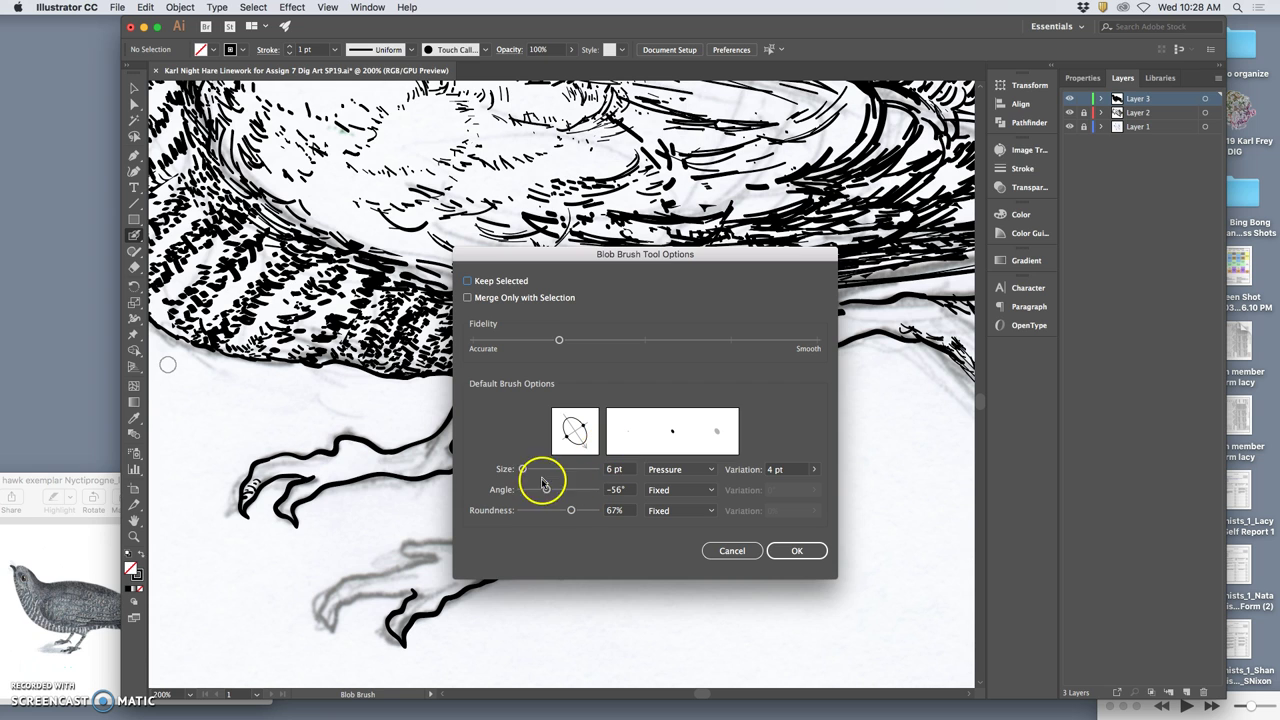
pyautogui.moveTo(522, 471); pyautogui.dragTo(519, 471)
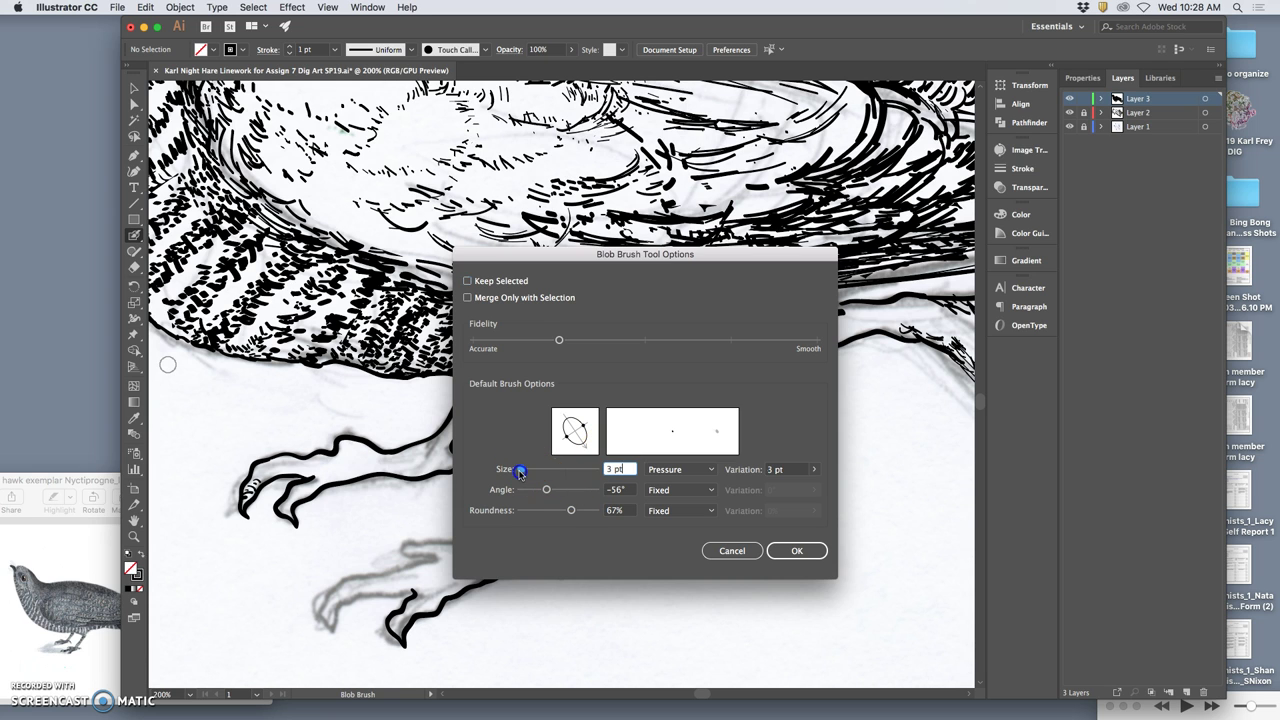
pyautogui.click(795, 549)
pyautogui.moveTo(251, 481); pyautogui.dragTo(255, 484)
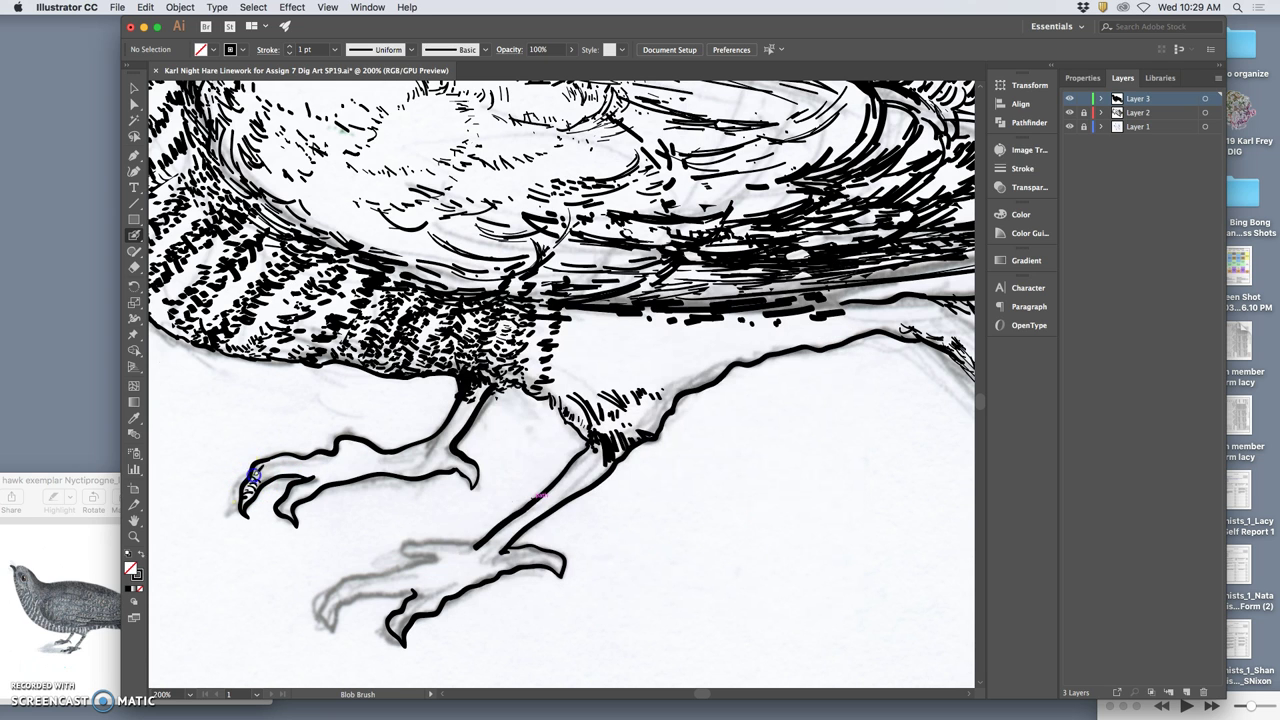
pyautogui.moveTo(282, 466); pyautogui.dragTo(292, 464)
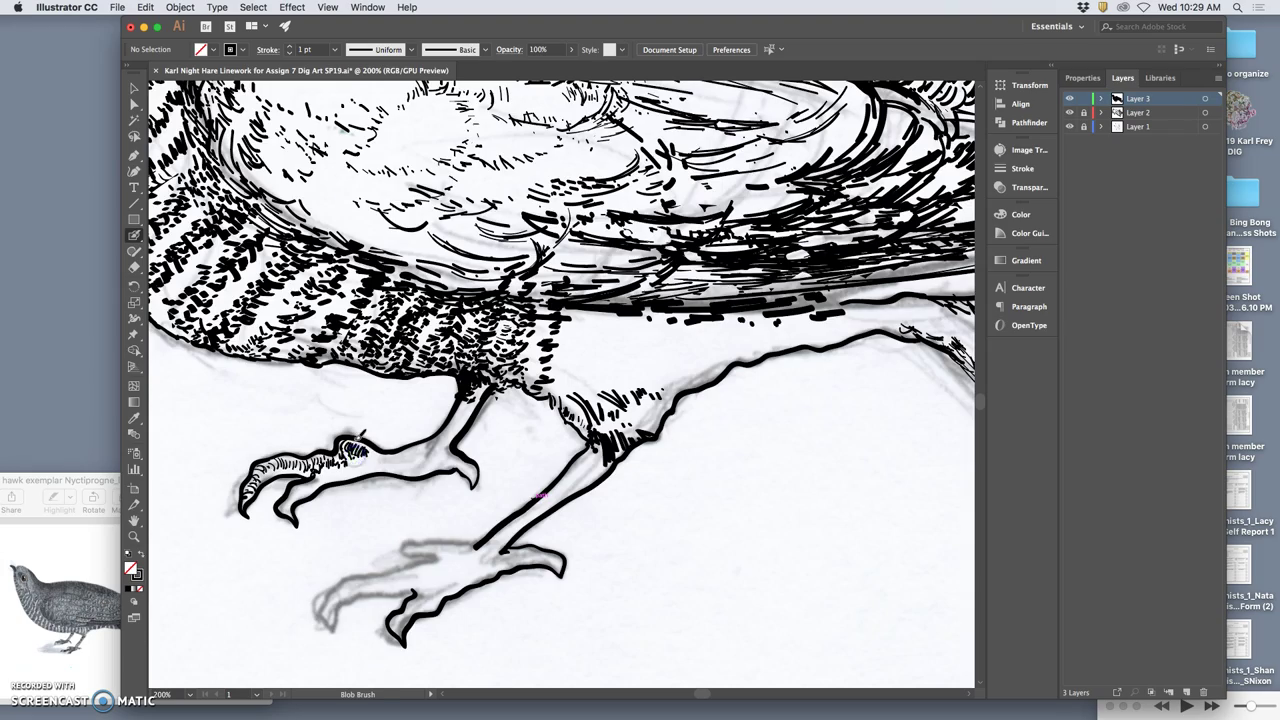
# Shade the far leg with fine strokes and add feather strokes along the lower and front edges of the near thigh.
pyautogui.press('super+minus')
pyautogui.press('super+minus')
pyautogui.press('super+minus')
pyautogui.press('super+minus')
pyautogui.press('super+minus')
pyautogui.press('super+minus')
pyautogui.press('super+equal')
pyautogui.press('super+equal')
pyautogui.press('super+equal')
pyautogui.press('super+equal')
pyautogui.press('super+equal')
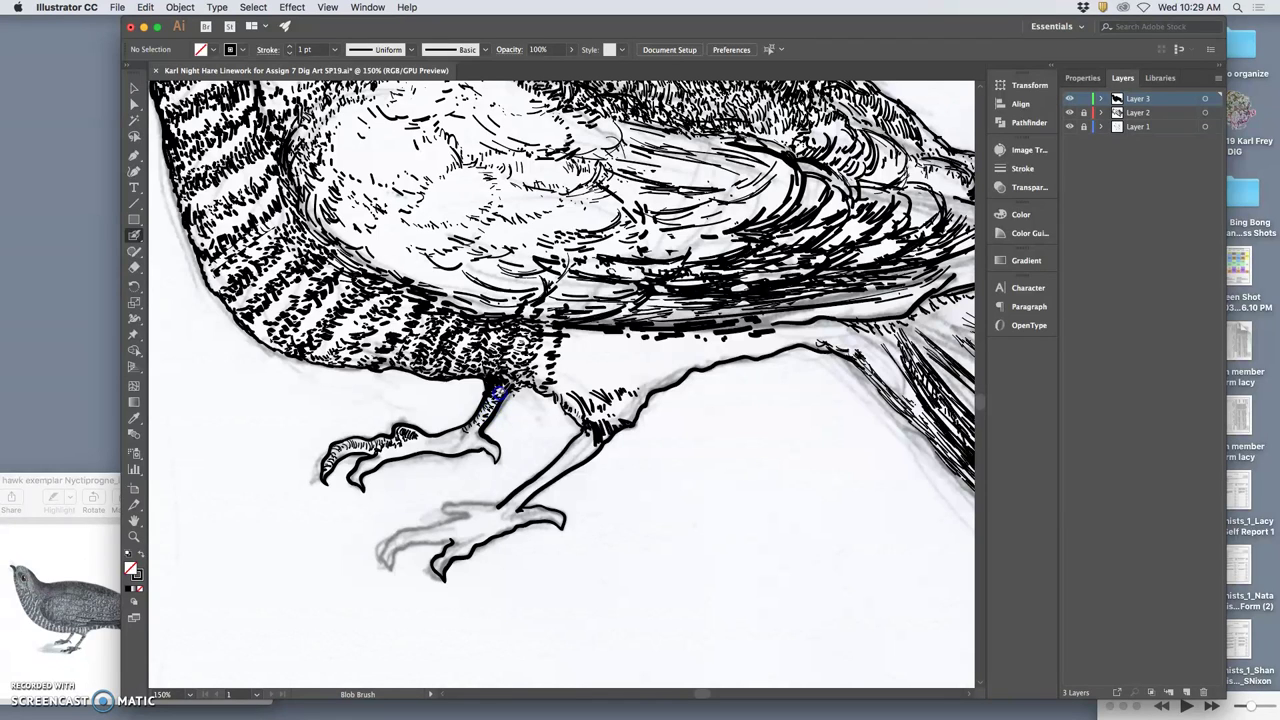
pyautogui.moveTo(550, 359); pyautogui.dragTo(543, 374)
pyautogui.moveTo(547, 351)
pyautogui.mouseDown()
pyautogui.moveTo(566, 402)
pyautogui.moveTo(602, 428)
pyautogui.moveTo(619, 420)
pyautogui.moveTo(622, 442)
pyautogui.moveTo(618, 425)
pyautogui.moveTo(640, 416)
pyautogui.moveTo(624, 403)
pyautogui.moveTo(615, 422)
pyautogui.moveTo(614, 407)
pyautogui.moveTo(633, 418)
pyautogui.moveTo(646, 393)
pyautogui.moveTo(640, 404)
pyautogui.moveTo(635, 390)
pyautogui.moveTo(645, 398)
pyautogui.moveTo(657, 382)
pyautogui.moveTo(690, 382)
pyautogui.mouseUp()
pyautogui.press('super+z')
pyautogui.moveTo(518, 389)
pyautogui.mouseDown()
pyautogui.moveTo(560, 373)
pyautogui.moveTo(573, 389)
pyautogui.moveTo(571, 373)
pyautogui.mouseUp()
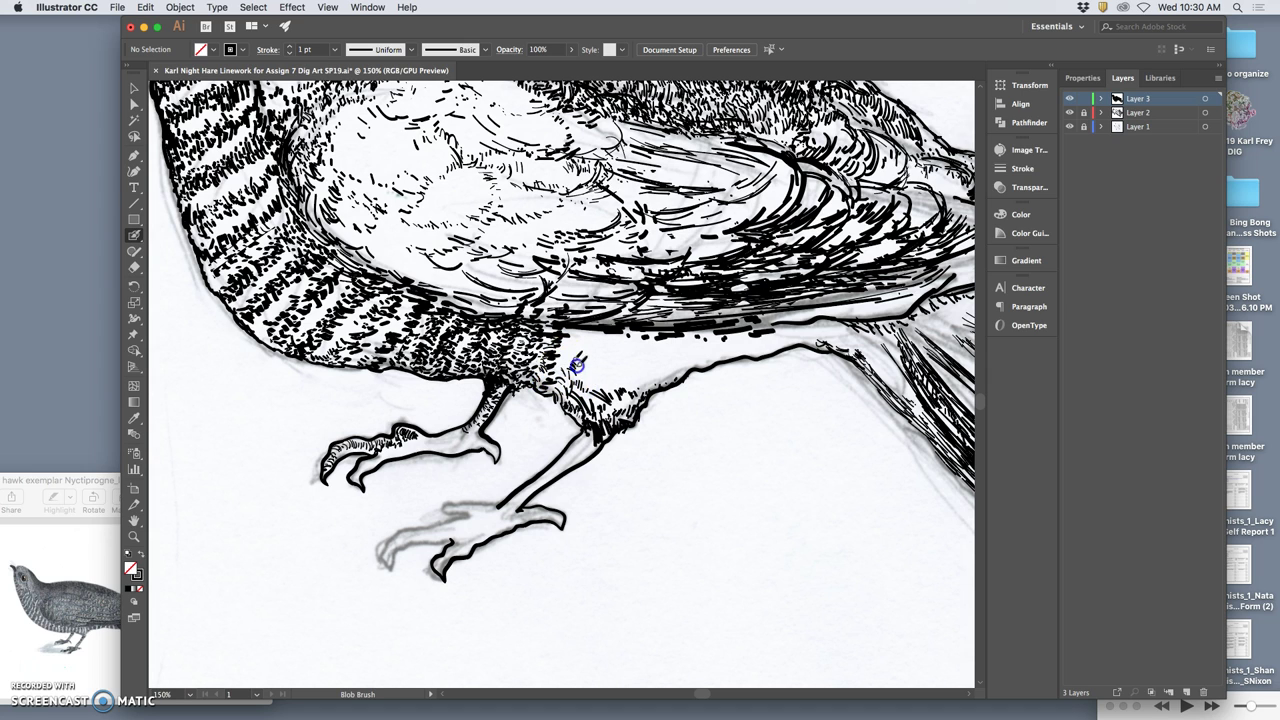
# Extend the fine feather strokes across the top of the near thigh beneath the wing.
pyautogui.moveTo(580, 345)
pyautogui.mouseDown()
pyautogui.moveTo(542, 321)
pyautogui.moveTo(553, 337)
pyautogui.moveTo(533, 336)
pyautogui.moveTo(562, 355)
pyautogui.moveTo(571, 334)
pyautogui.moveTo(621, 348)
pyautogui.mouseUp()
pyautogui.moveTo(627, 338); pyautogui.dragTo(644, 346)
pyautogui.moveTo(625, 335); pyautogui.dragTo(607, 342)
# Add fine curved feather strokes to the wing's lower front area and save the file.
pyautogui.moveTo(369, 238); pyautogui.dragTo(382, 242)
pyautogui.click(386, 249)
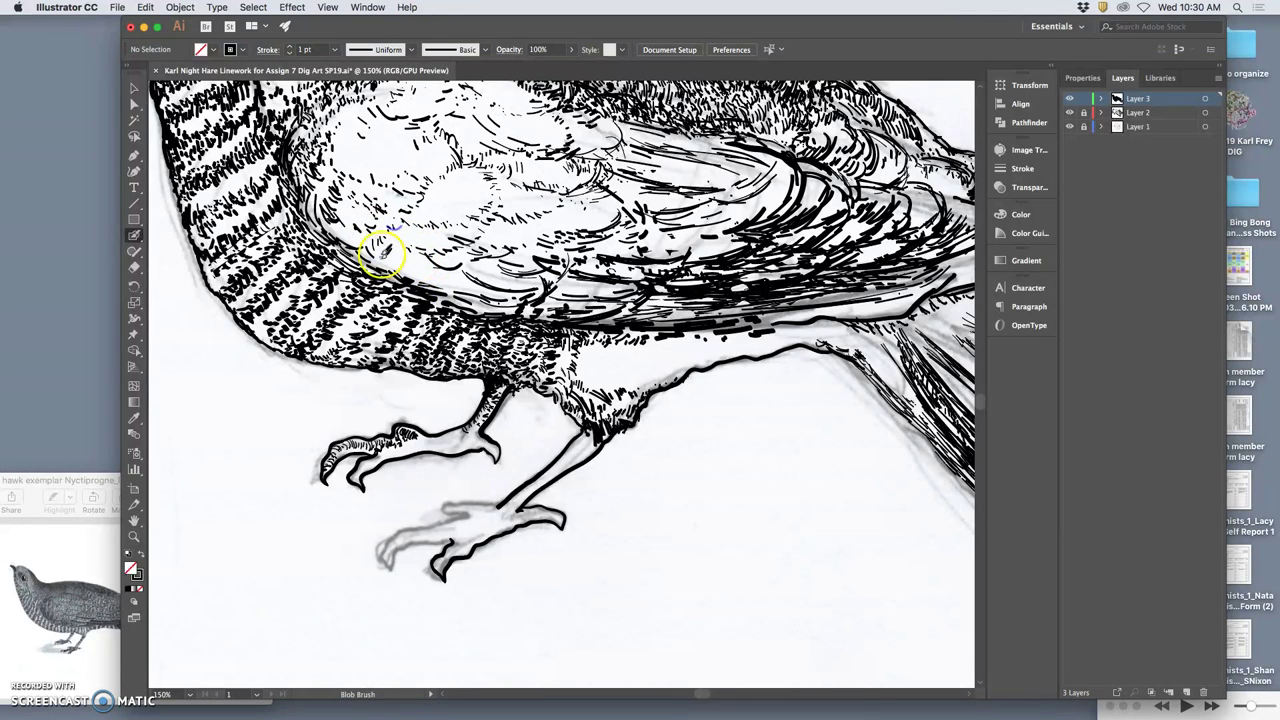
pyautogui.click(389, 255)
pyautogui.moveTo(433, 267); pyautogui.dragTo(420, 281)
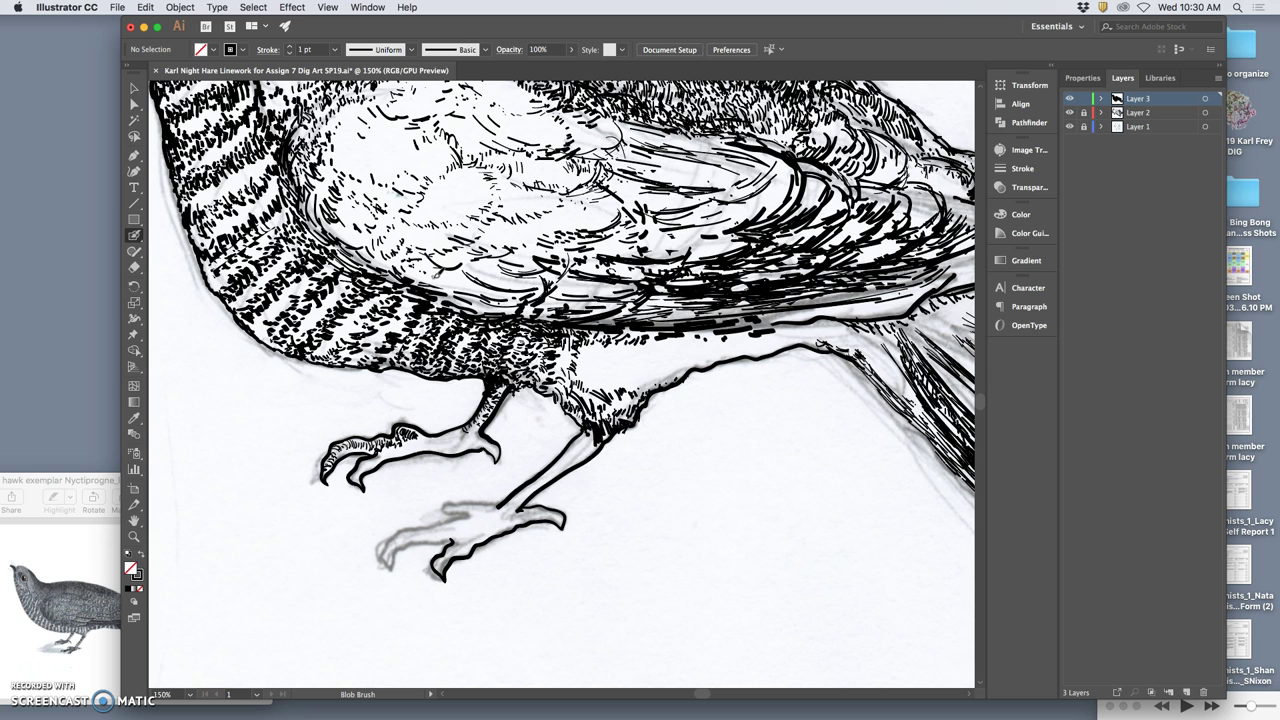
pyautogui.press('v')
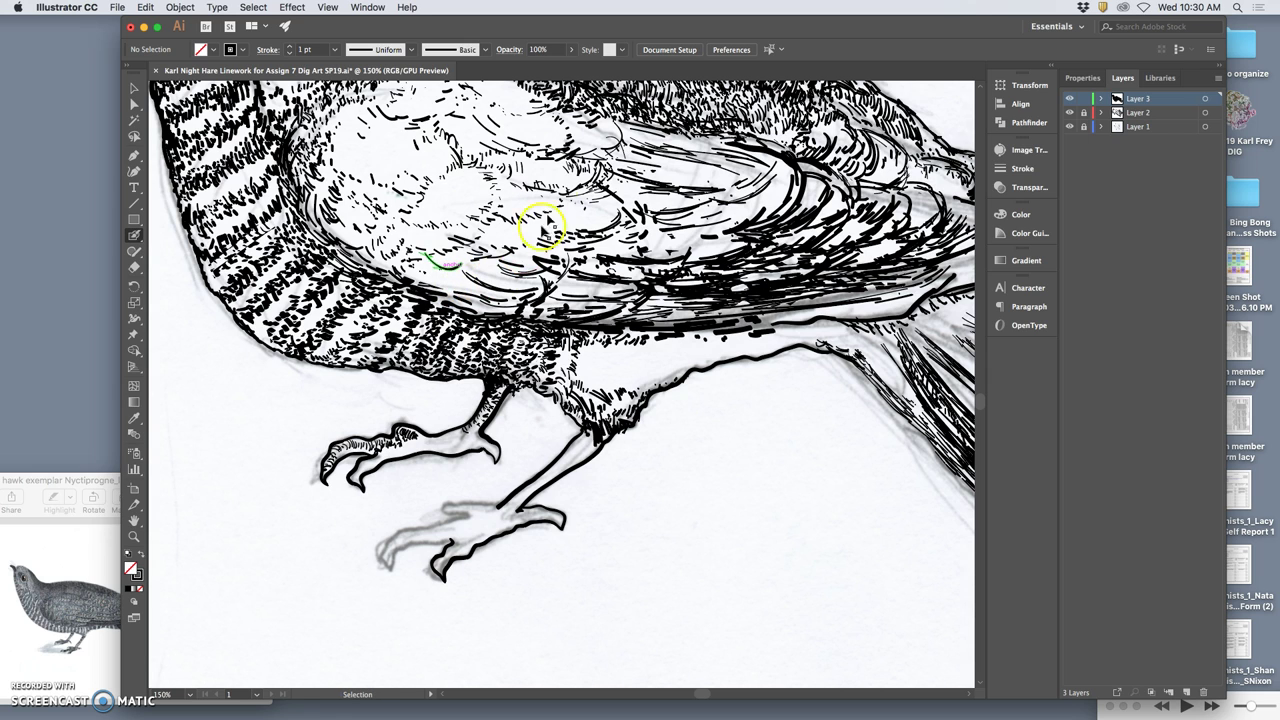
pyautogui.press('super+s')
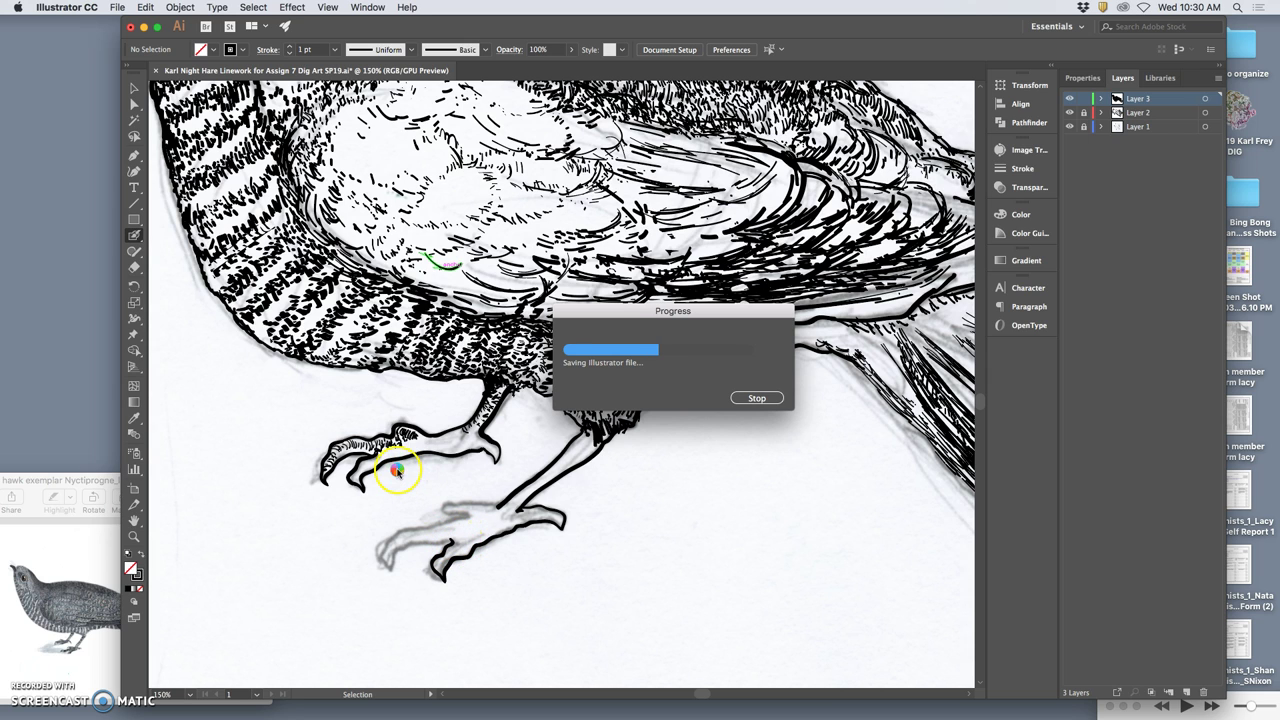
# Ink the near foot's front claw and the underside of its front toe with the Blob Brush.
pyautogui.moveTo(379, 448); pyautogui.dragTo(391, 451)
pyautogui.moveTo(411, 521); pyautogui.dragTo(402, 531)
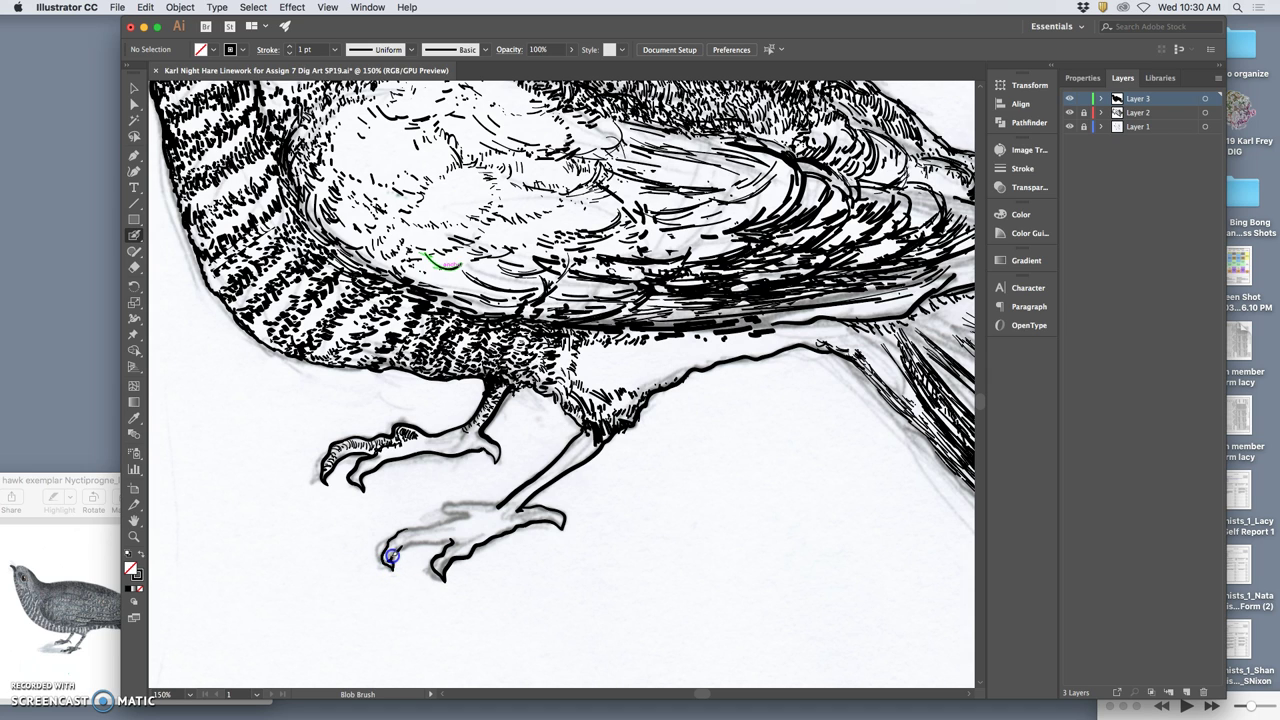
pyautogui.moveTo(399, 549); pyautogui.dragTo(453, 541)
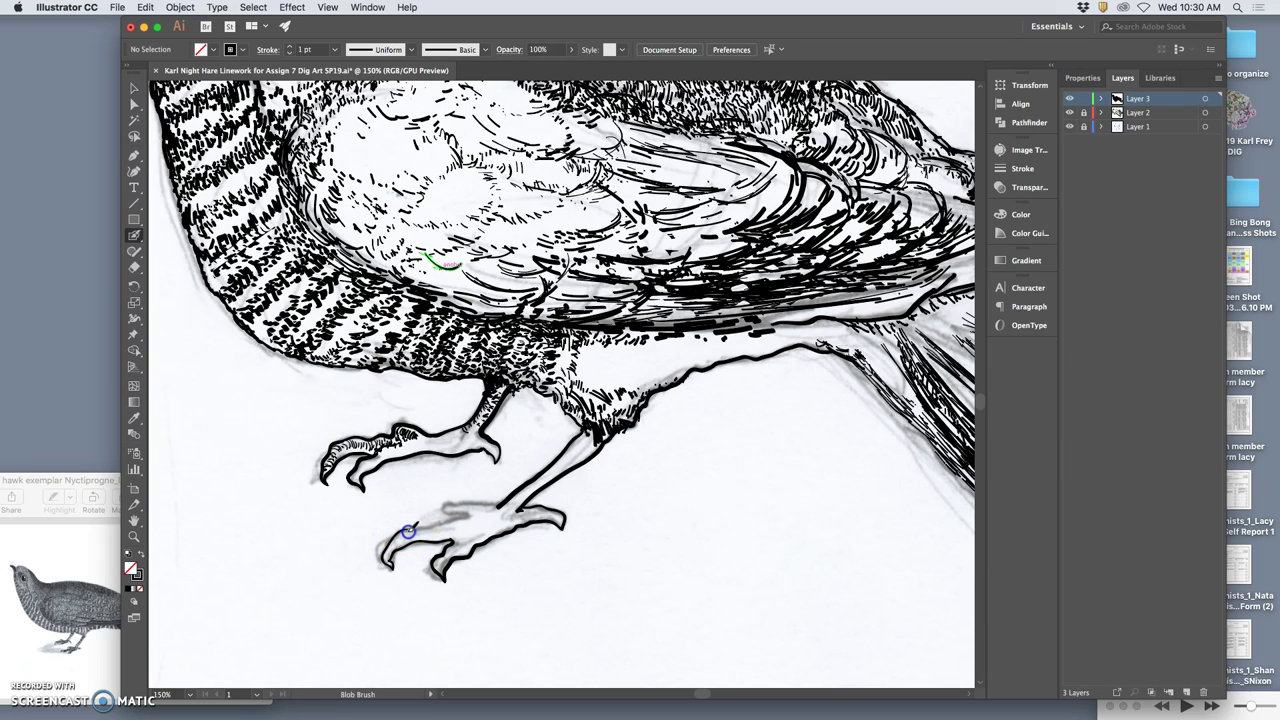